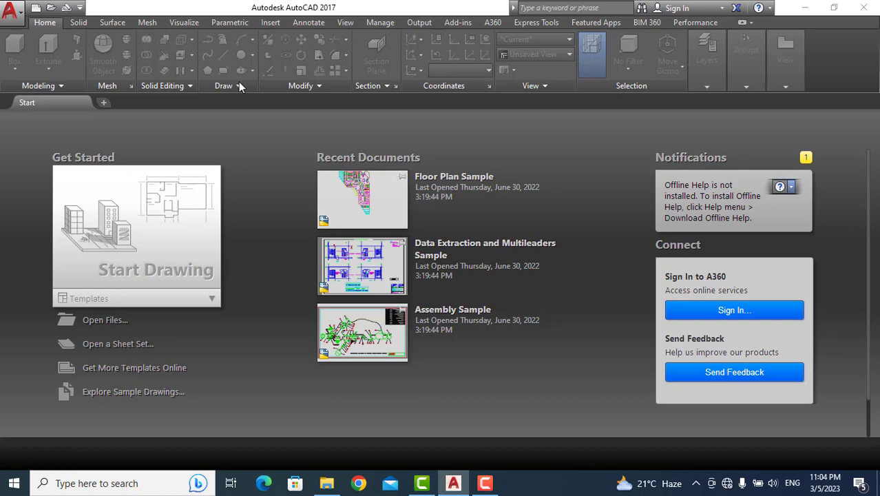
# Start a new drawing and view the additional Draw and Modify tools.
pyautogui.click(165, 214)
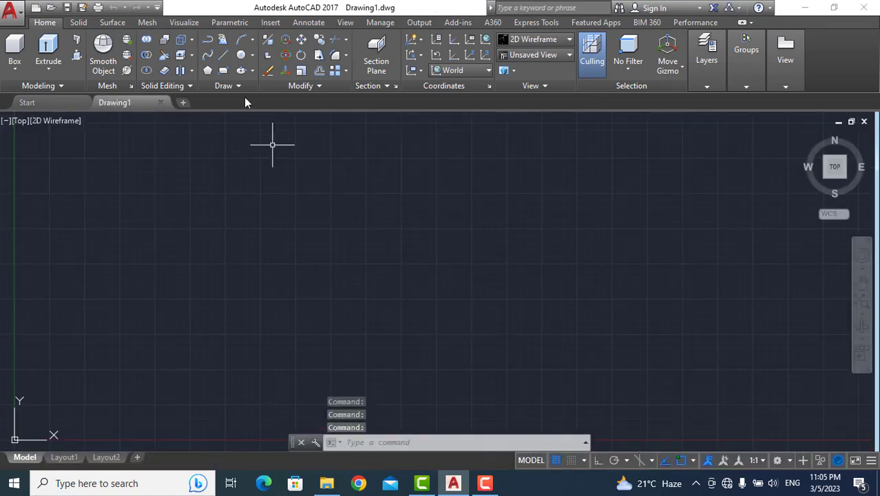
pyautogui.click(239, 86)
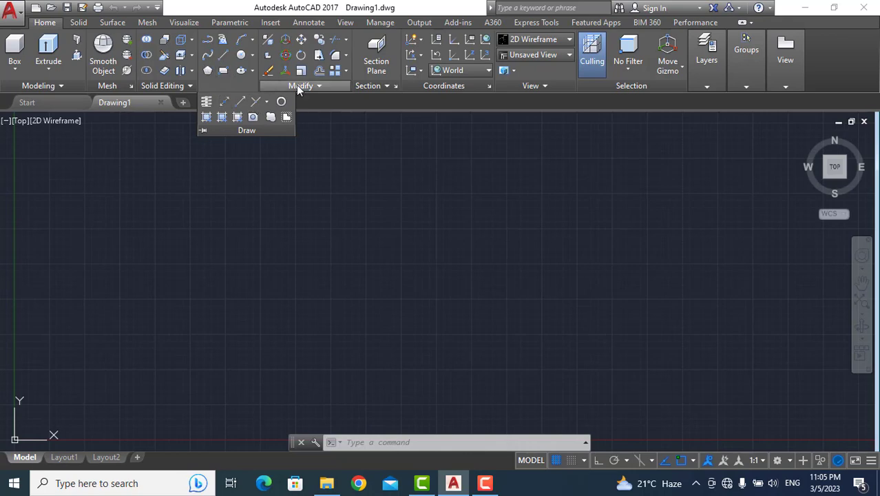
pyautogui.click(321, 86)
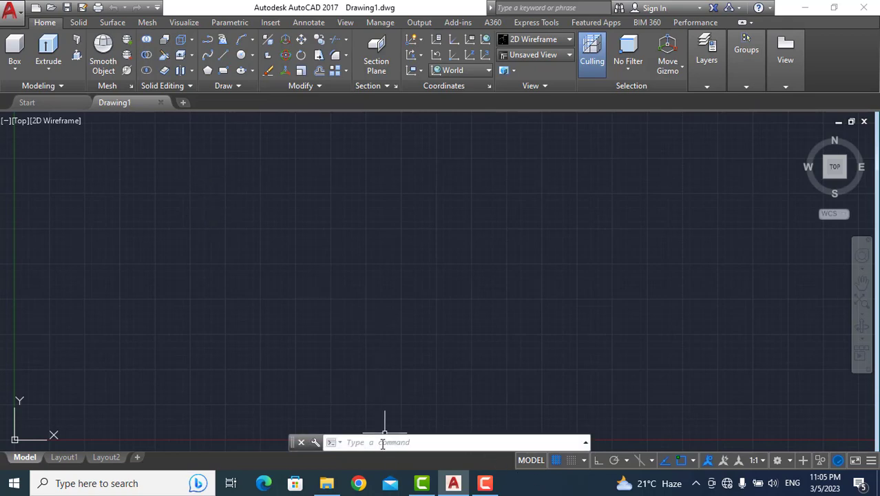
pyautogui.click(449, 444)
pyautogui.write('un')
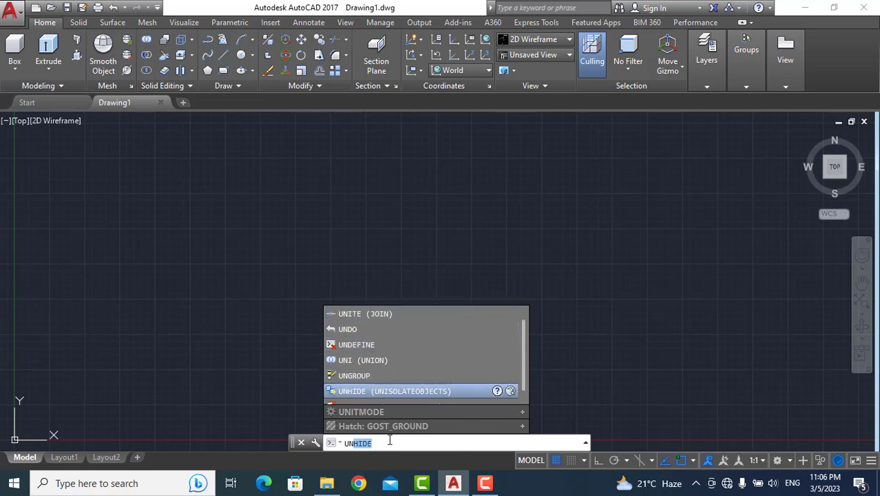
pyautogui.press('BackSpace')
pyautogui.press('BackSpace')
pyautogui.press('BackSpace')
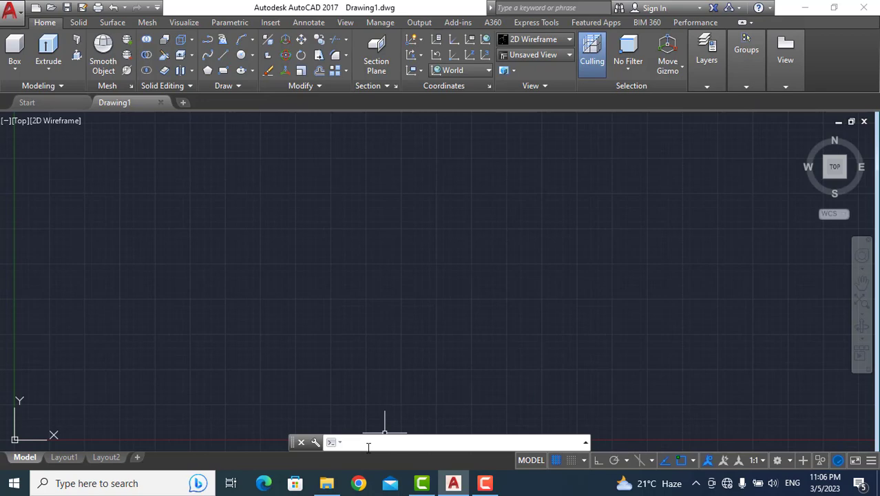
pyautogui.write('un')
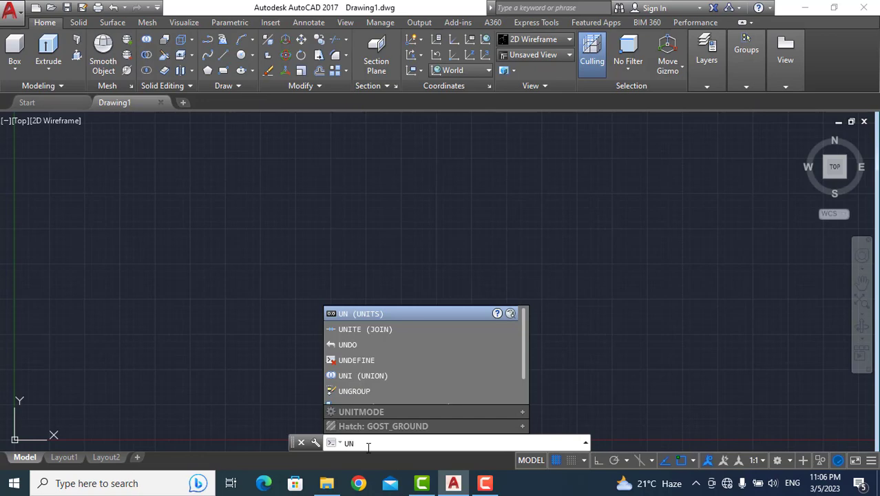
pyautogui.press('BackSpace')
pyautogui.press('BackSpace')
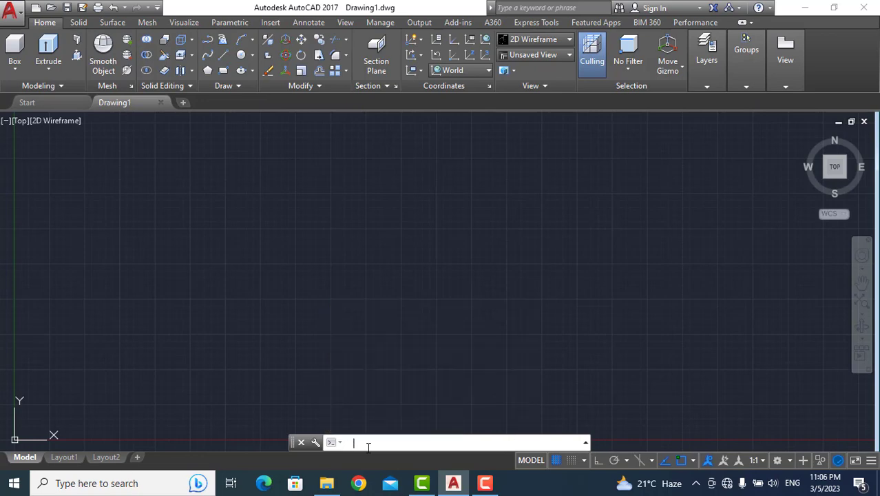
# Configure the drawing units to decimal length with 0.00 precision and an insertion scale in millimeters.
pyautogui.write('un')
pyautogui.press('Return')
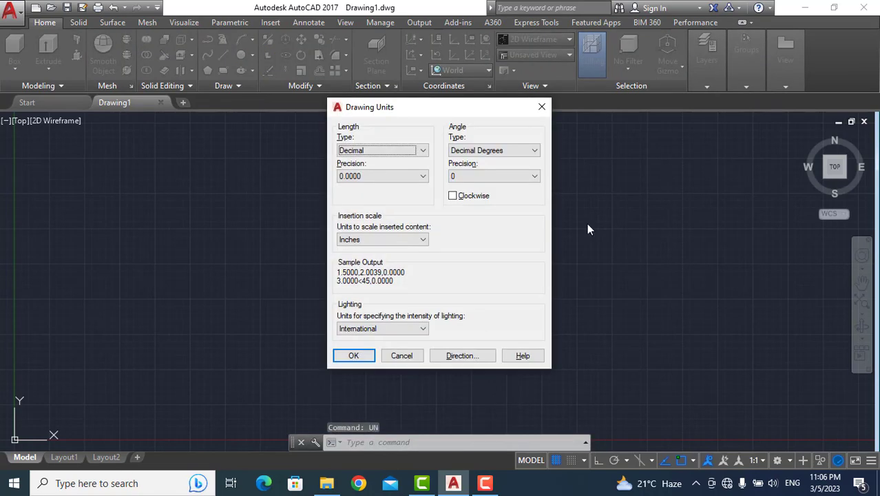
pyautogui.click(424, 151)
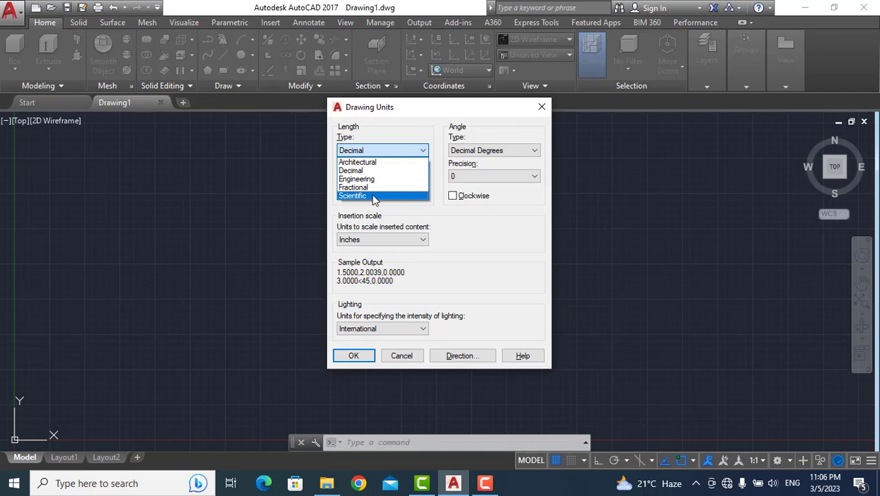
pyautogui.click(352, 170)
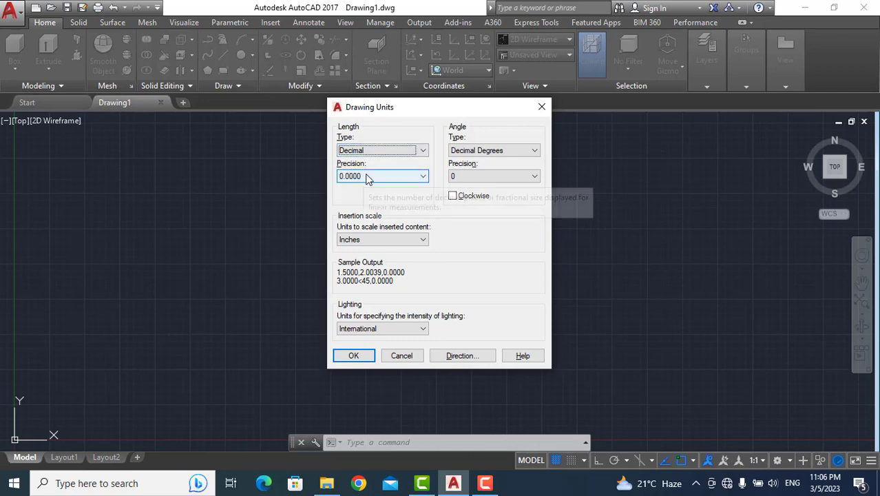
pyautogui.click(421, 177)
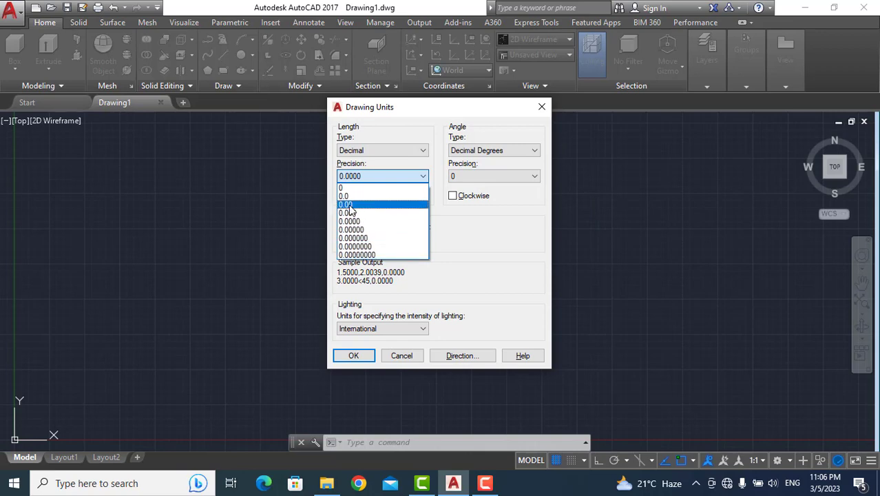
pyautogui.click(349, 206)
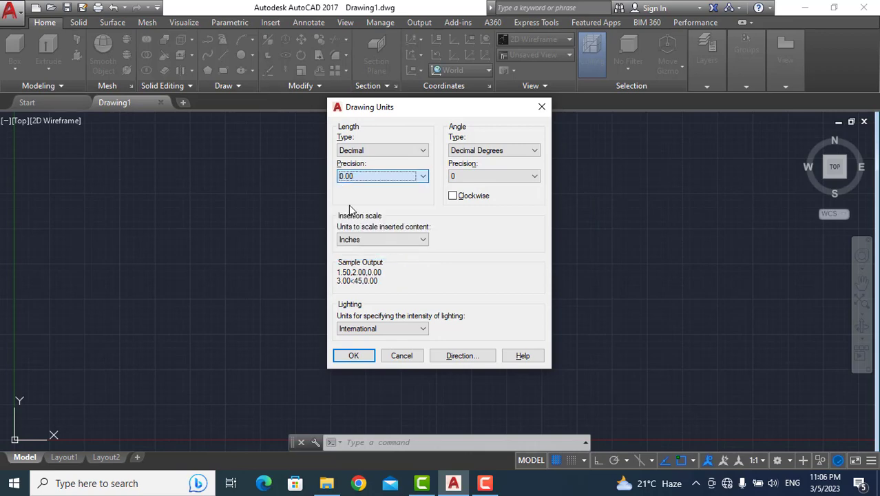
pyautogui.click(422, 240)
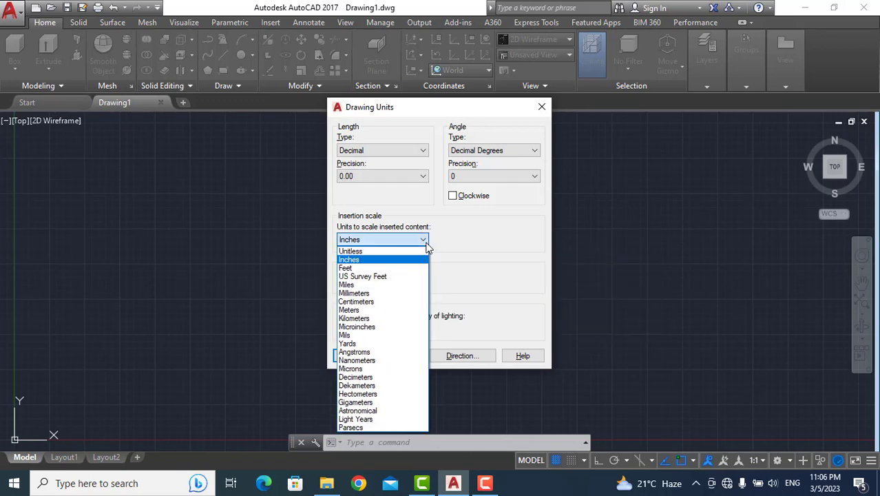
pyautogui.click(367, 293)
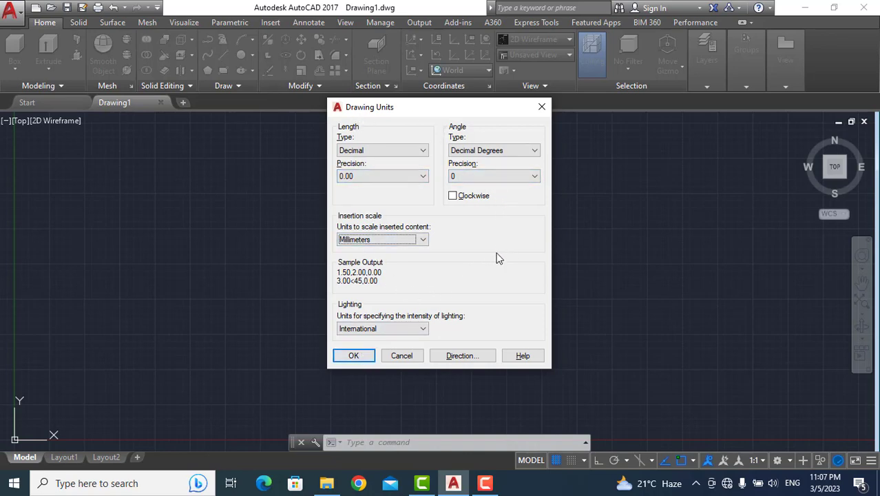
pyautogui.click(354, 356)
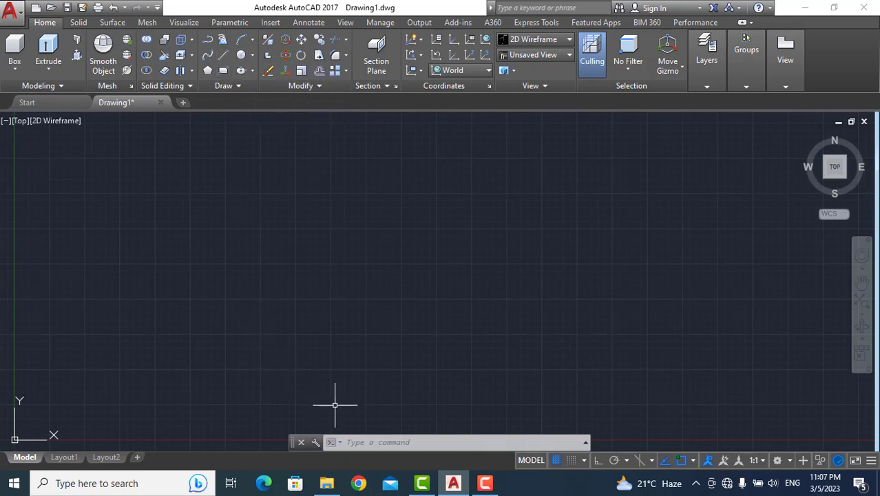
# Draw a single, roughly horizontal line 20 mm long in the middle of the drawing area.
pyautogui.click(354, 442)
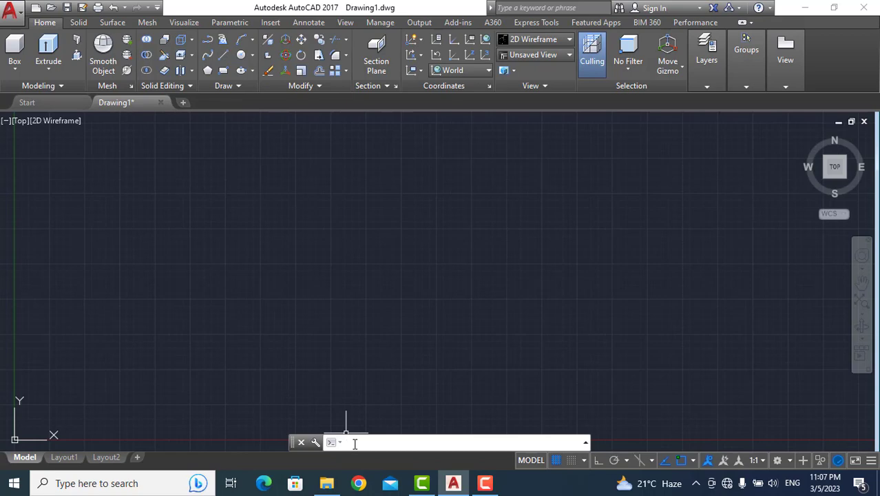
pyautogui.write('L')
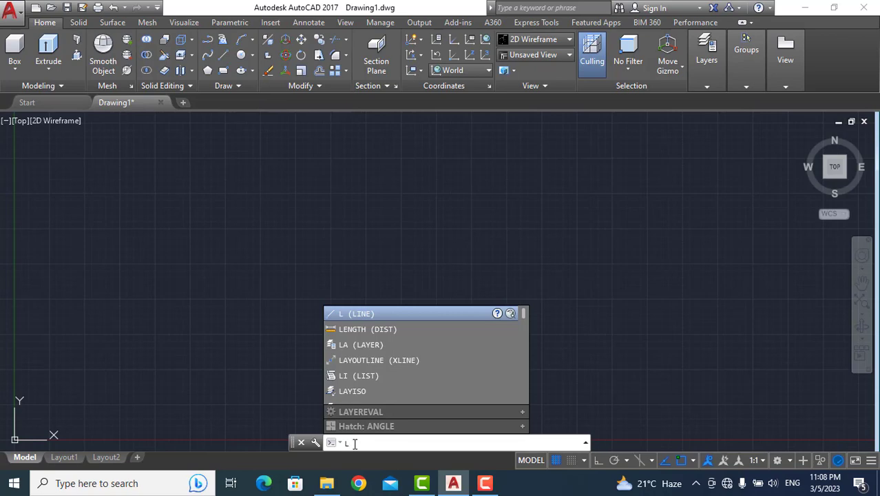
pyautogui.press('Return')
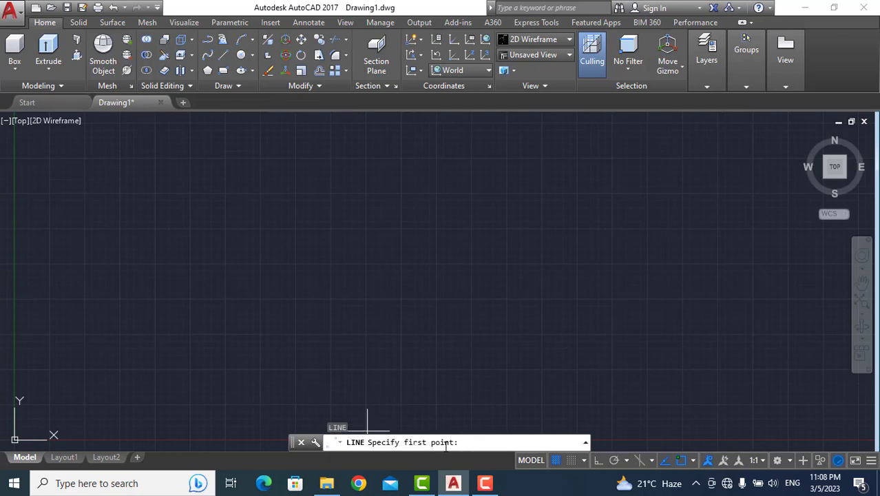
pyautogui.click(307, 294)
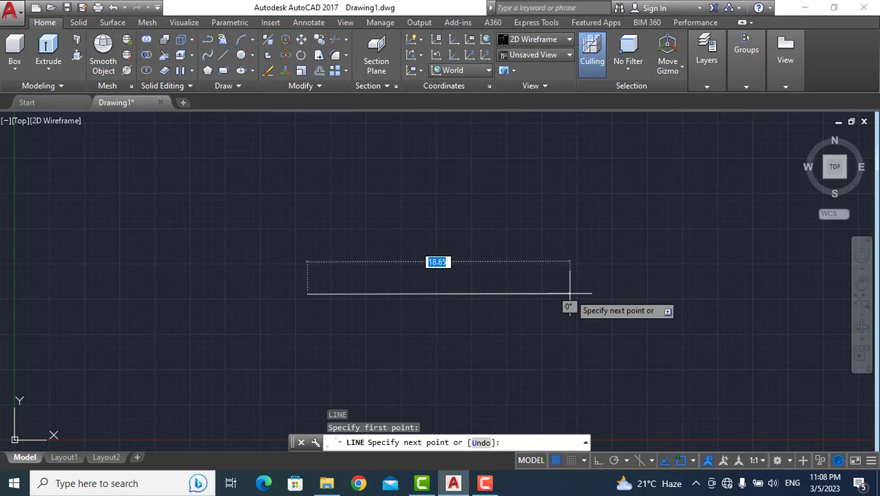
pyautogui.write('20')
pyautogui.press('Return')
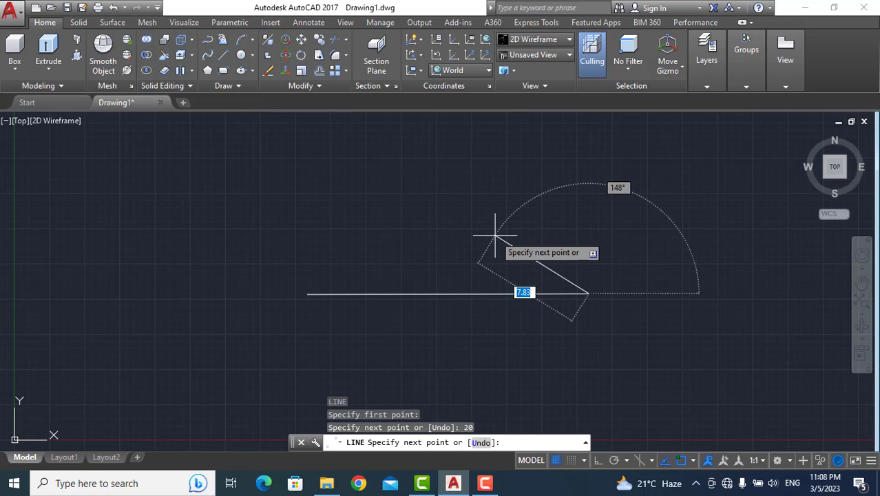
pyautogui.press('Escape')
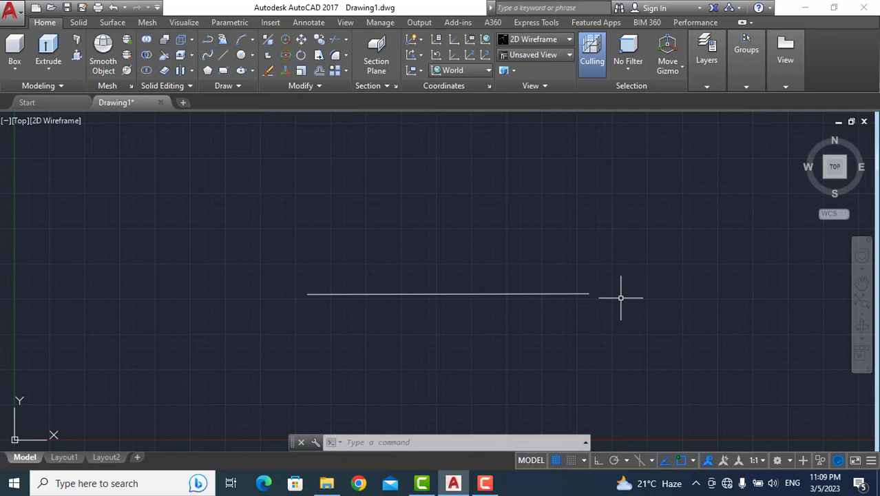
# Delete the roughly horizontal 20 mm line.
pyautogui.click(543, 288)
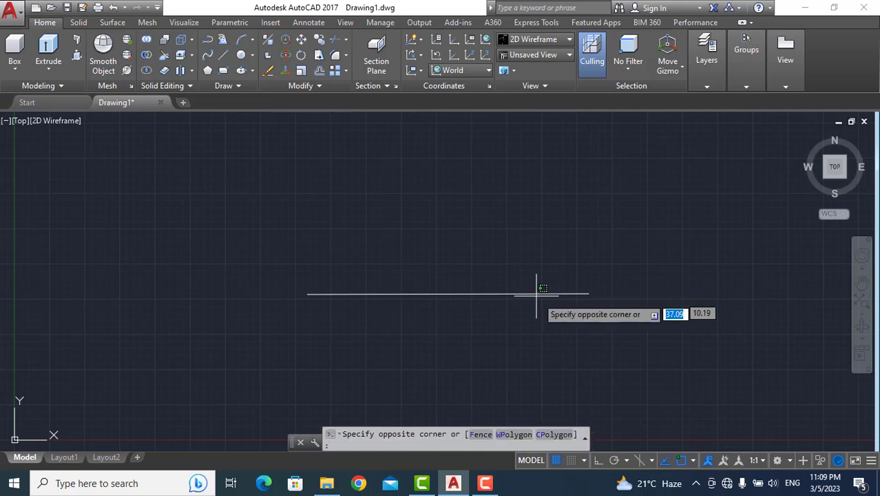
pyautogui.press('Escape')
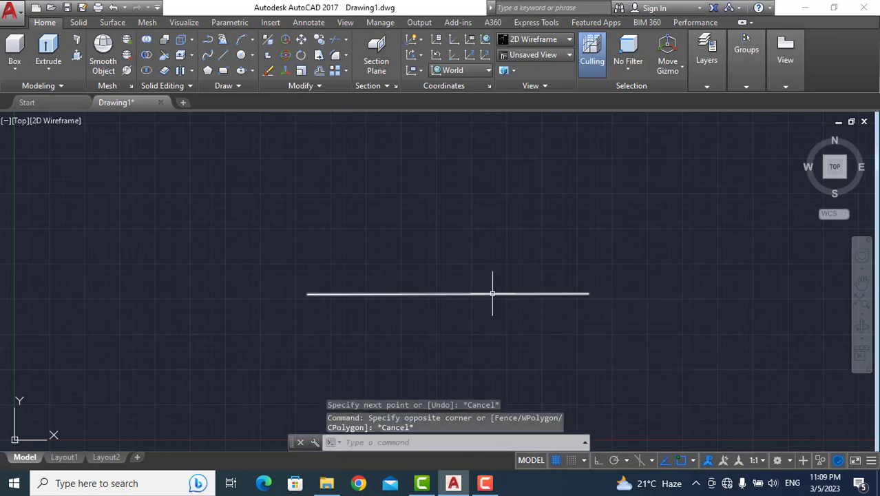
pyautogui.click(493, 294)
pyautogui.press('Escape')
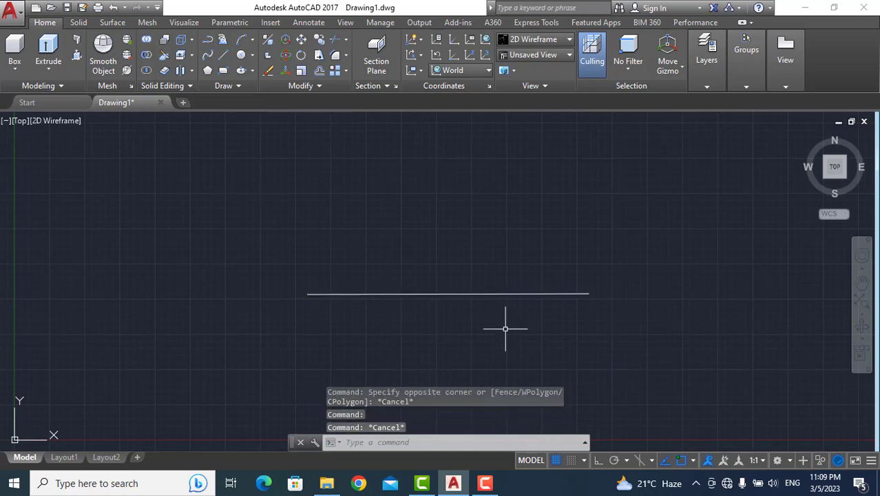
pyautogui.click(485, 295)
pyautogui.press('Escape')
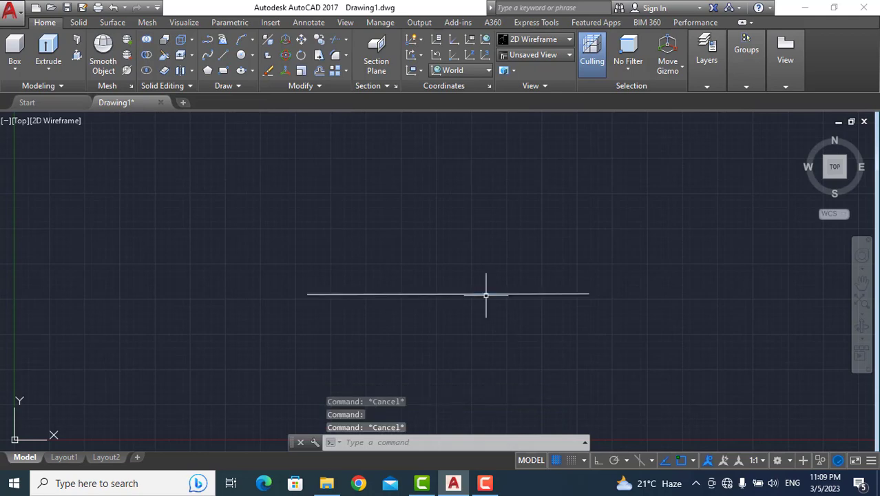
pyautogui.click(485, 294)
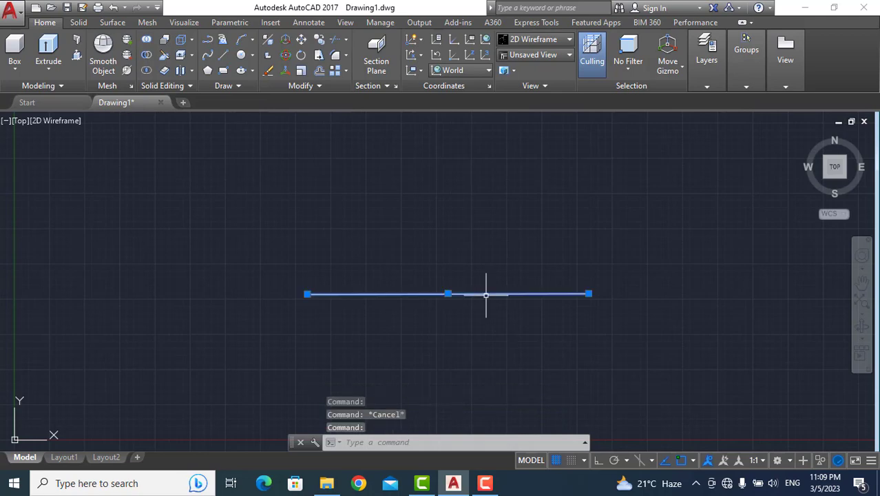
pyautogui.press('Delete')
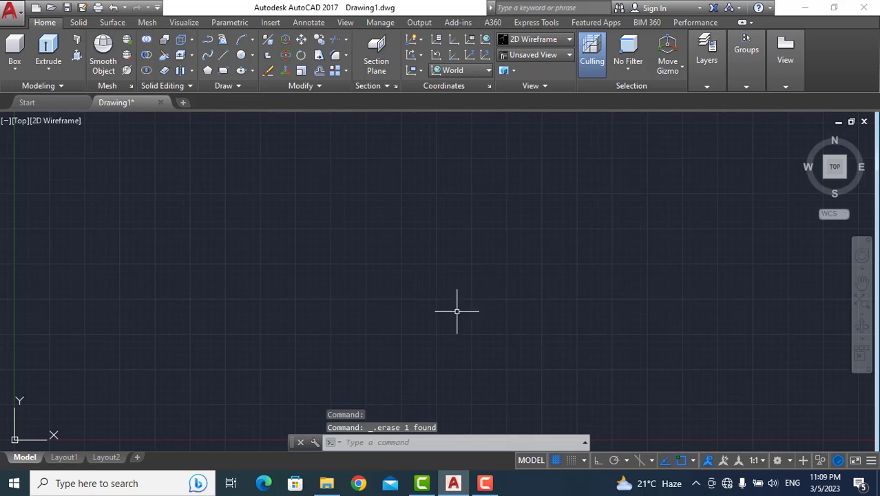
# Draw a single line 20 mm long, rising to the right at an angle of 30 degrees.
pyautogui.write('l')
pyautogui.press('Return')
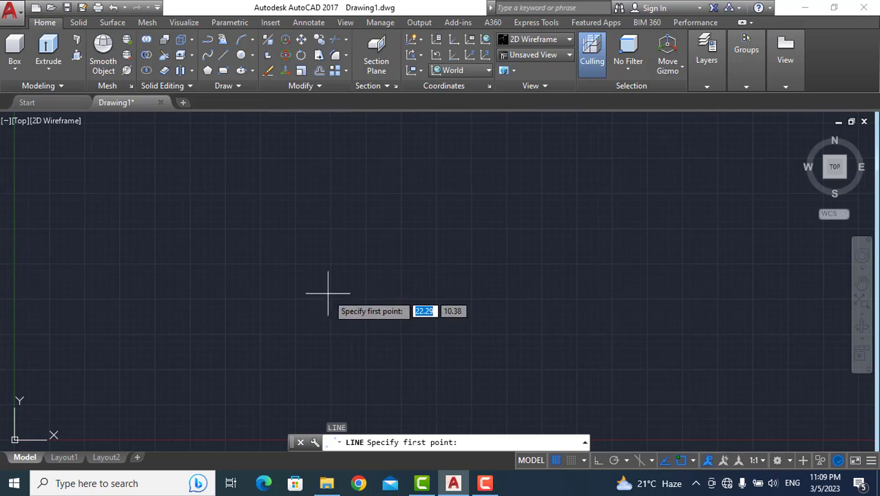
pyautogui.click(351, 295)
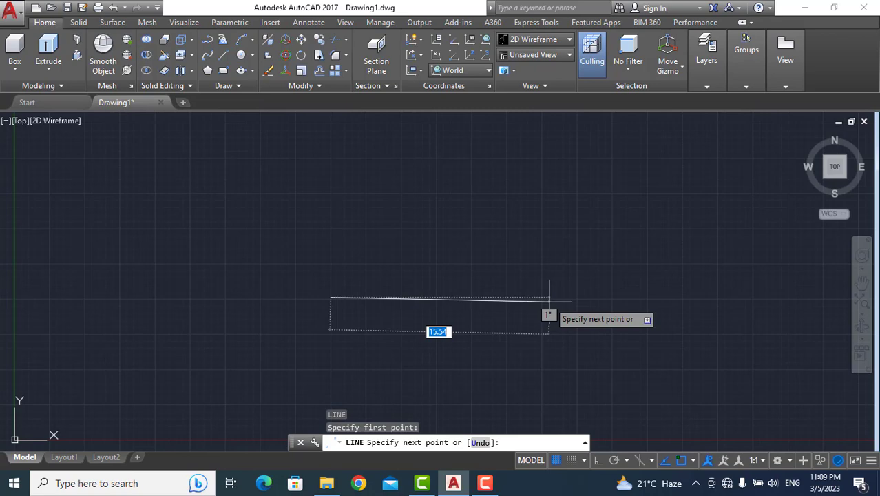
pyautogui.write('20')
pyautogui.press('Tab')
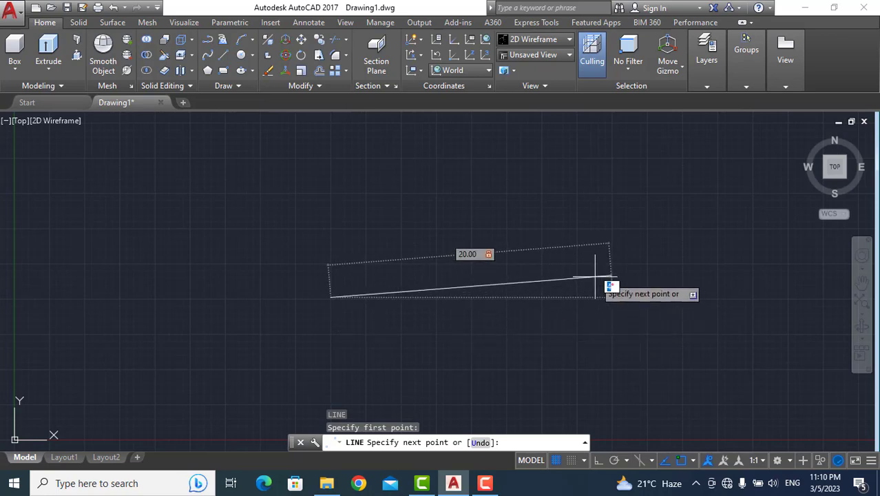
pyautogui.write('30')
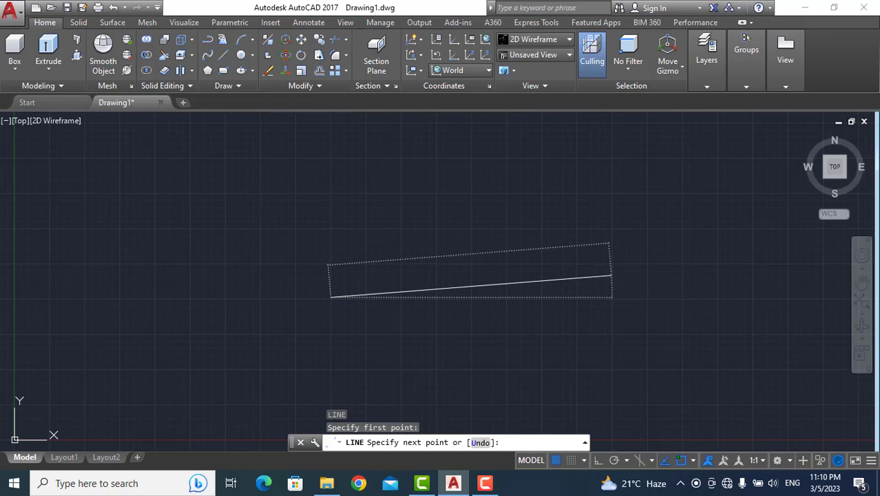
pyautogui.press('Return')
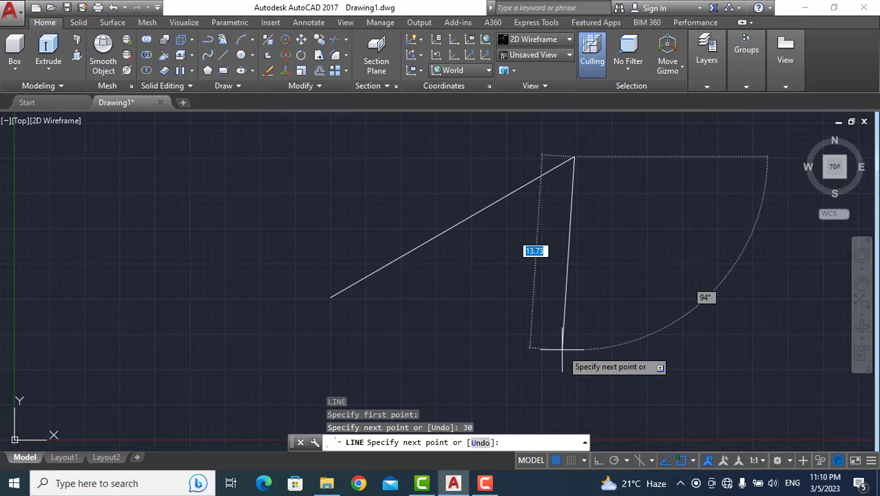
pyautogui.press('Return')
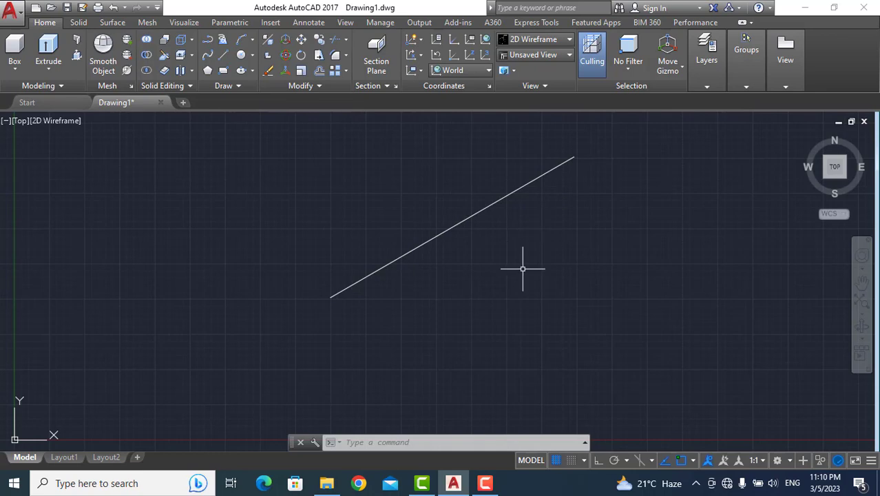
# Start a line and limit the running object snaps to Endpoint by turning off Extension, Intersection and Center.
pyautogui.write('l')
pyautogui.press('Return')
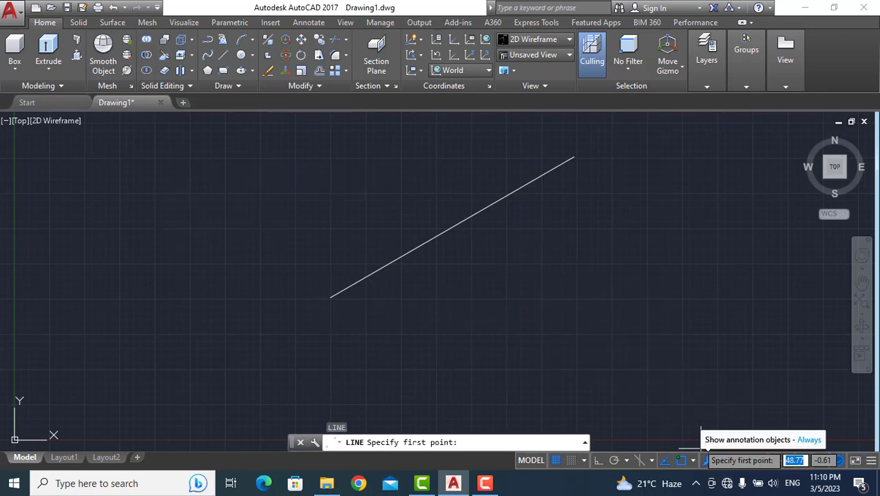
pyautogui.click(680, 460)
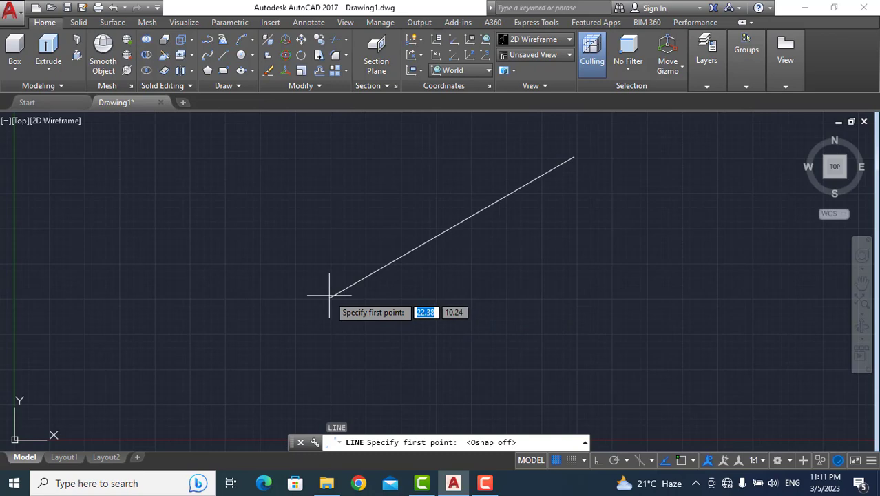
pyautogui.click(684, 460)
pyautogui.click(692, 461)
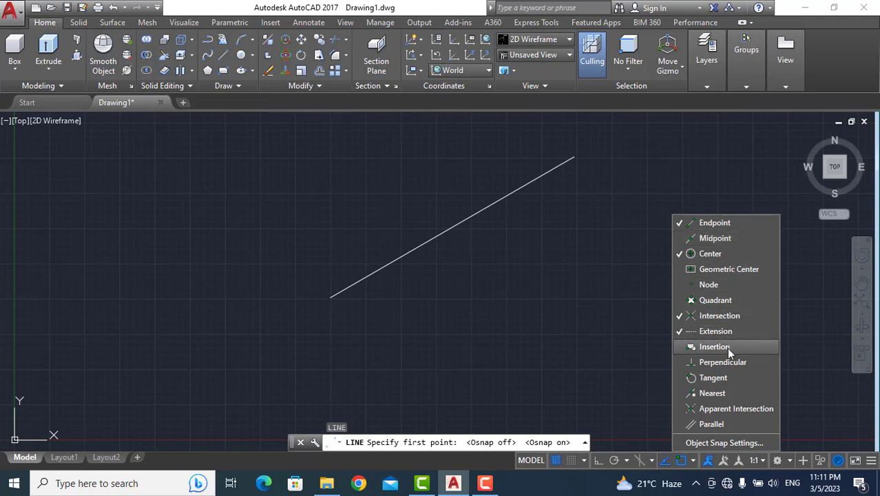
pyautogui.click(677, 332)
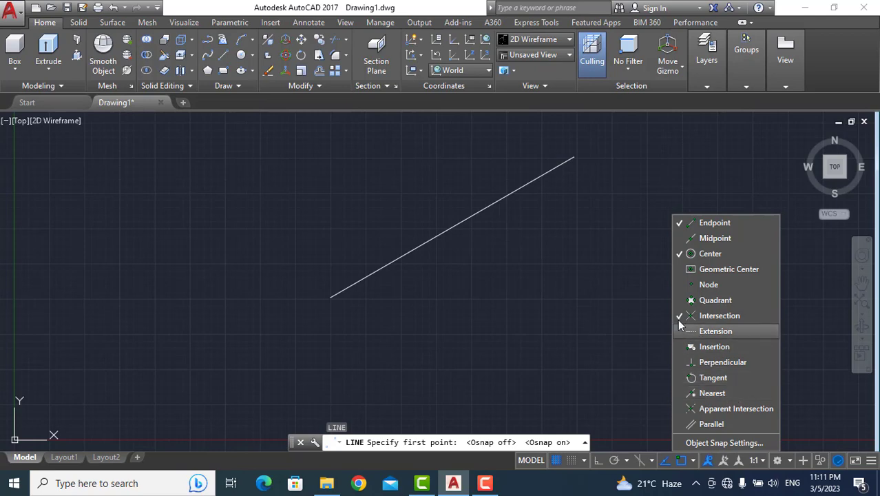
pyautogui.click(682, 315)
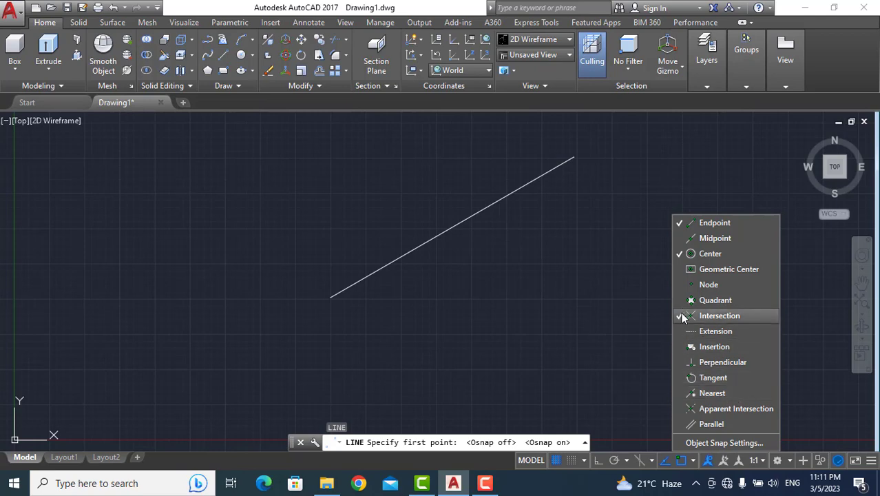
pyautogui.click(677, 253)
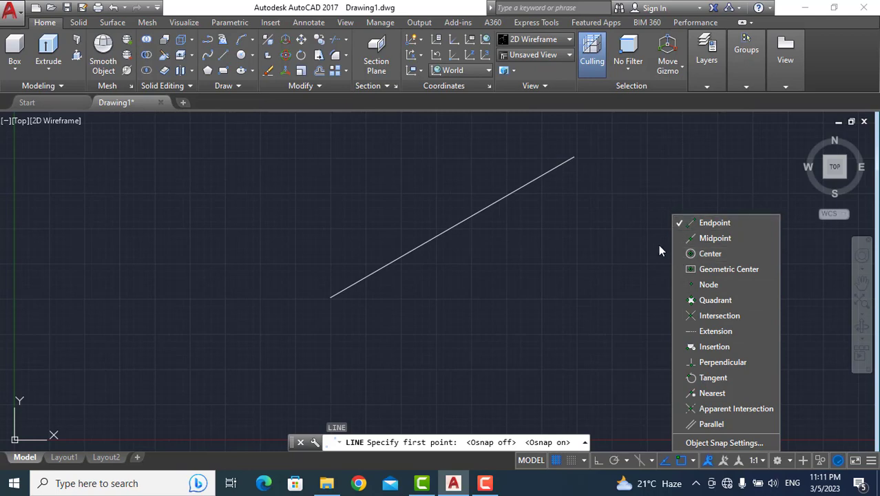
pyautogui.click(659, 245)
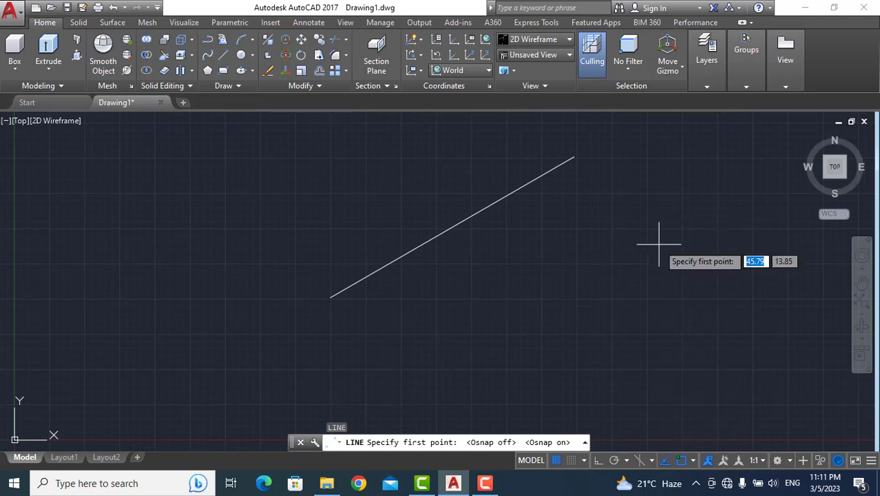
# Draw a single horizontal line to the right from the lower endpoint of the 30-degree line, using endpoint snap.
pyautogui.click(330, 298)
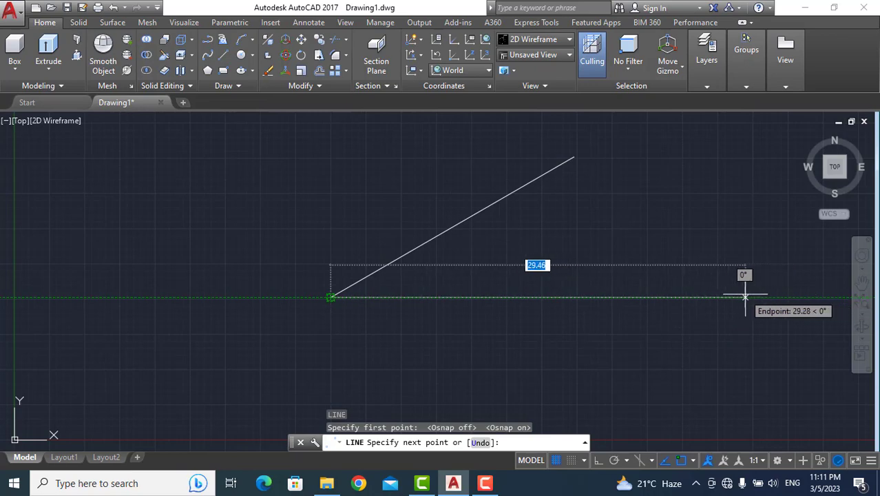
pyautogui.click(640, 297)
pyautogui.press('Return')
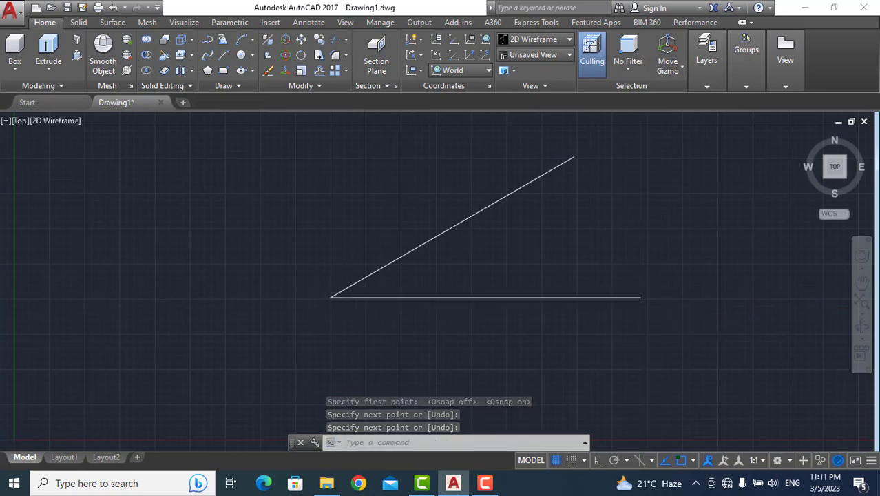
# Examine up close whether the horizontal and slanted lines meet exactly at their shared endpoint.
pyautogui.scroll(3, 309, 301)
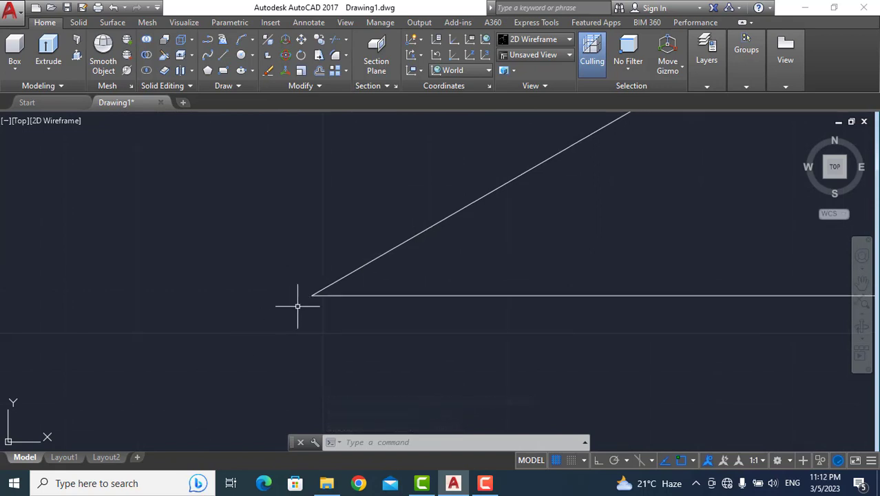
pyautogui.scroll(6, 298, 306)
pyautogui.scroll(4, 332, 279)
pyautogui.scroll(2, 410, 203)
pyautogui.scroll(2, 405, 210)
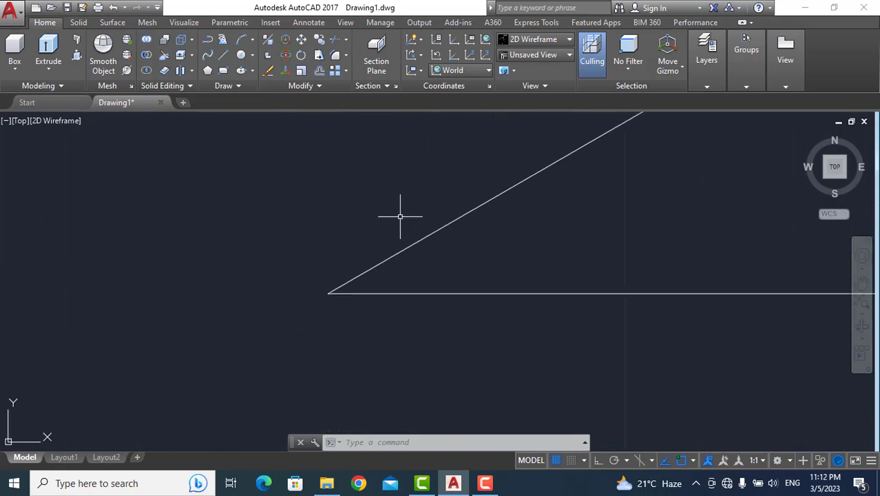
pyautogui.scroll(2, 386, 232)
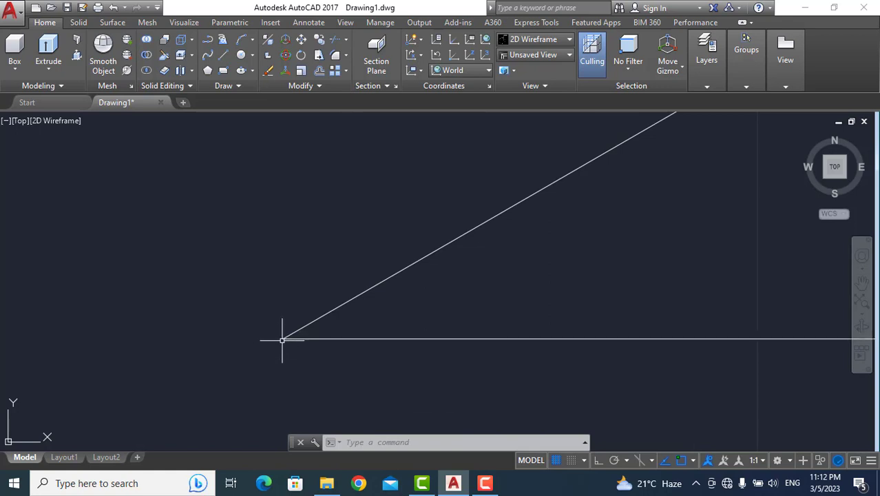
pyautogui.scroll(-4, 480, 310)
pyautogui.scroll(-4, 524, 305)
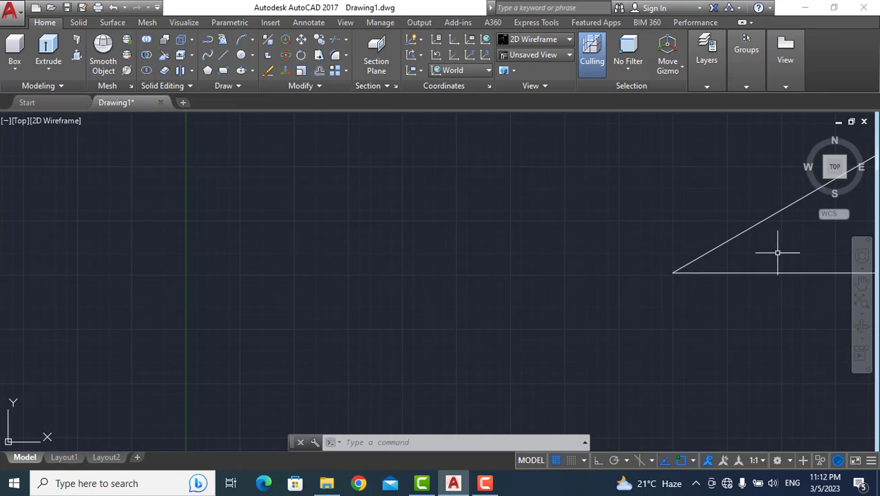
pyautogui.moveTo(819, 245); pyautogui.dragTo(477, 345, button='middle')
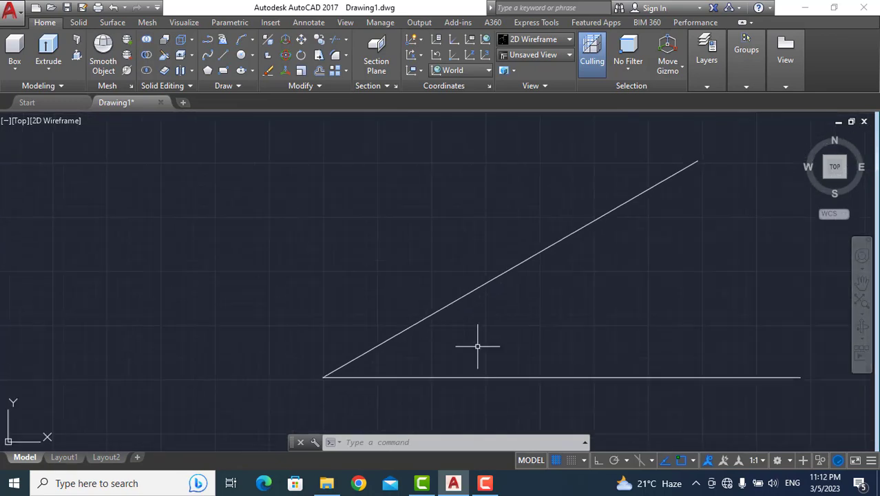
pyautogui.scroll(-4, 482, 344)
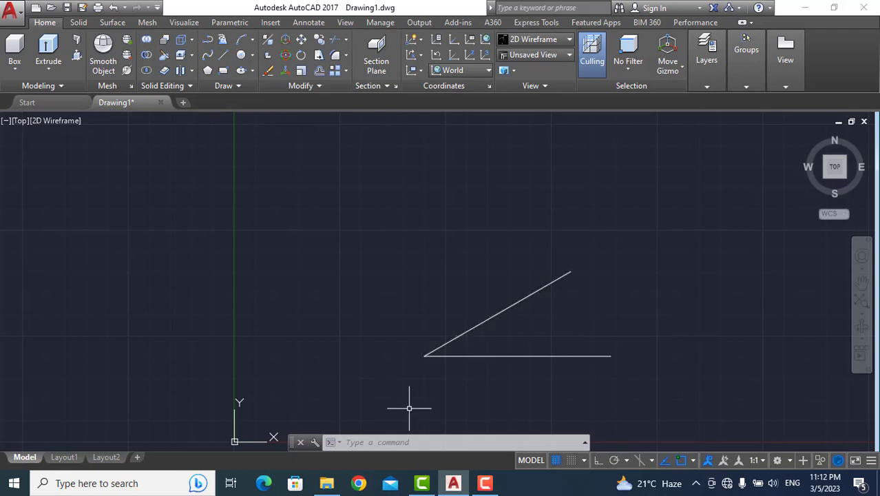
# Enable Midpoint object snap and draw a single line from the slanted line's midpoint up to the left.
pyautogui.click(380, 442)
pyautogui.write('l')
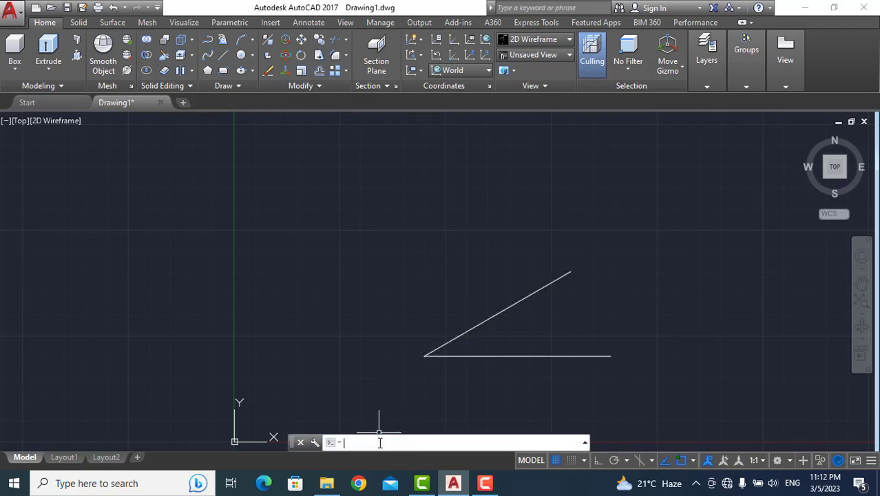
pyautogui.press('Return')
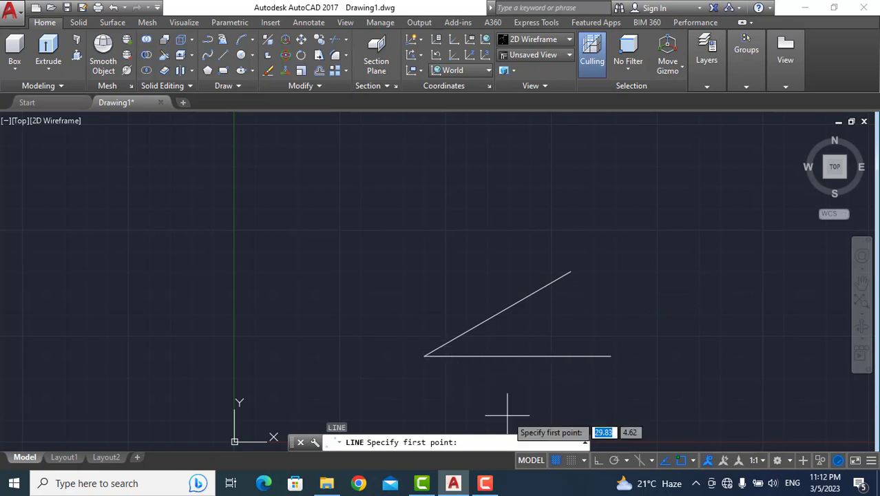
pyautogui.click(694, 461)
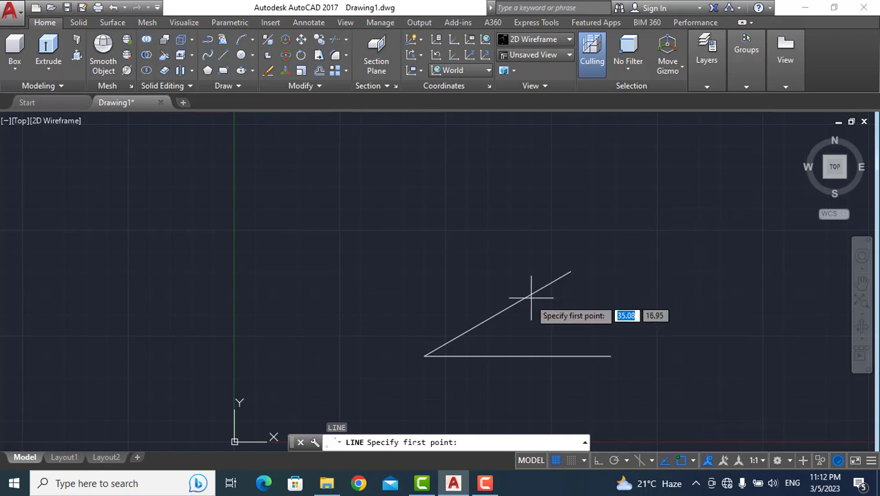
pyautogui.click(497, 314)
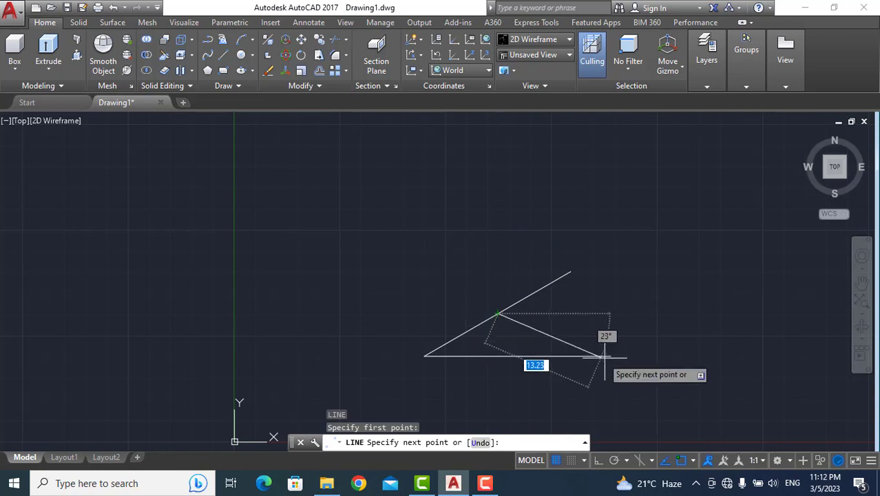
pyautogui.click(378, 211)
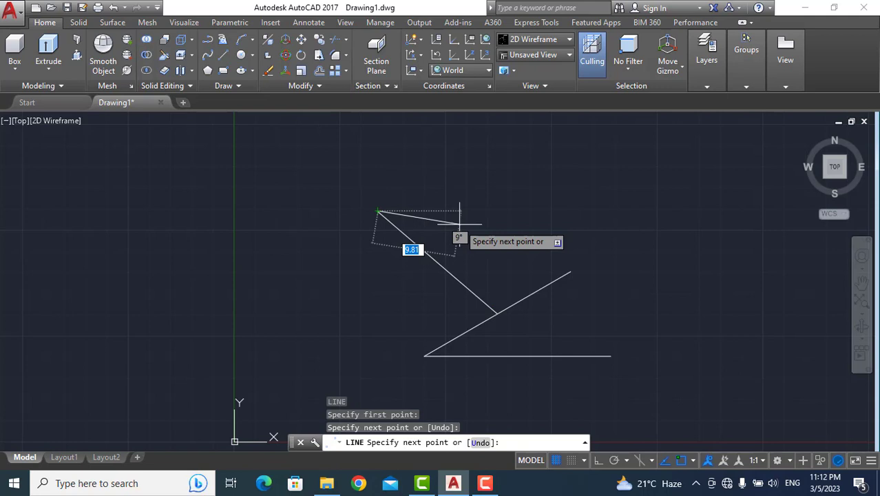
pyautogui.press('Escape')
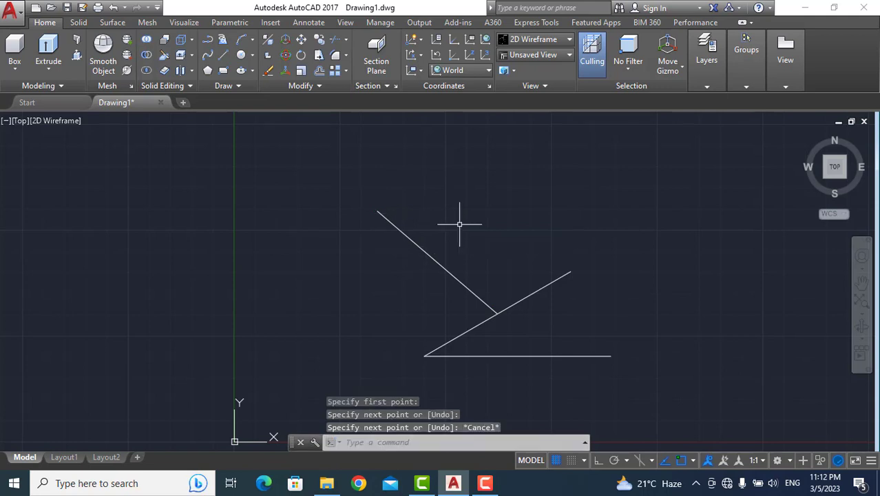
pyautogui.click(693, 461)
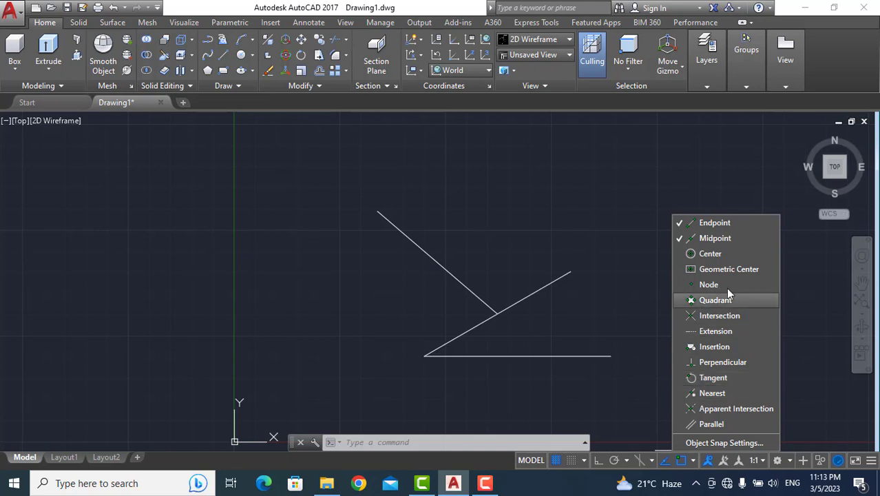
pyautogui.click(576, 210)
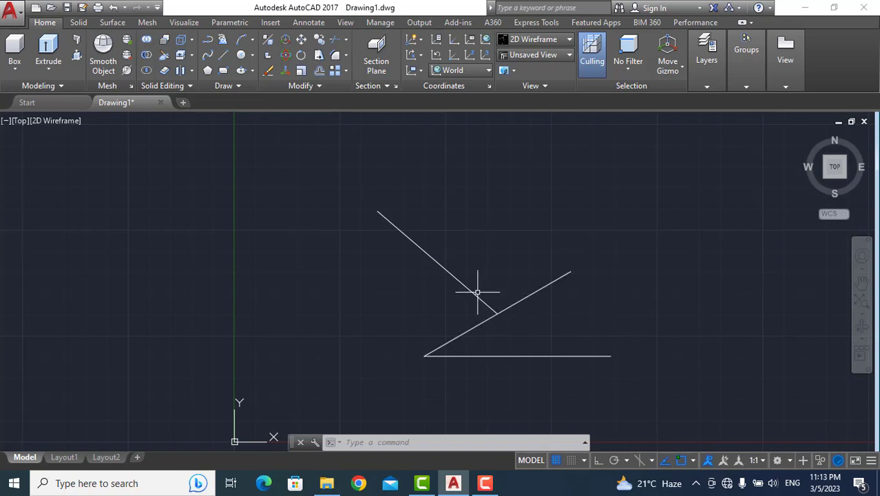
# Select all three lines together and delete them from the drawing.
pyautogui.moveTo(363, 372)
pyautogui.mouseDown()
pyautogui.moveTo(635, 360)
pyautogui.moveTo(602, 215)
pyautogui.moveTo(352, 169)
pyautogui.mouseUp()
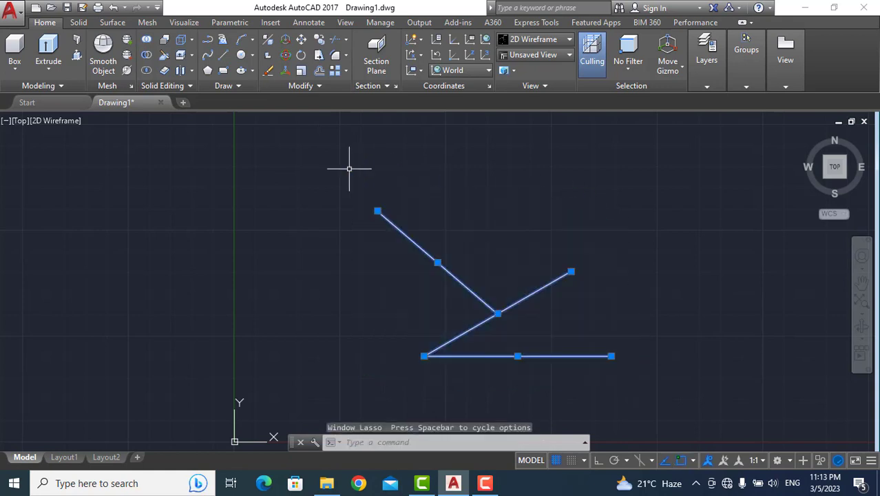
pyautogui.press('Escape')
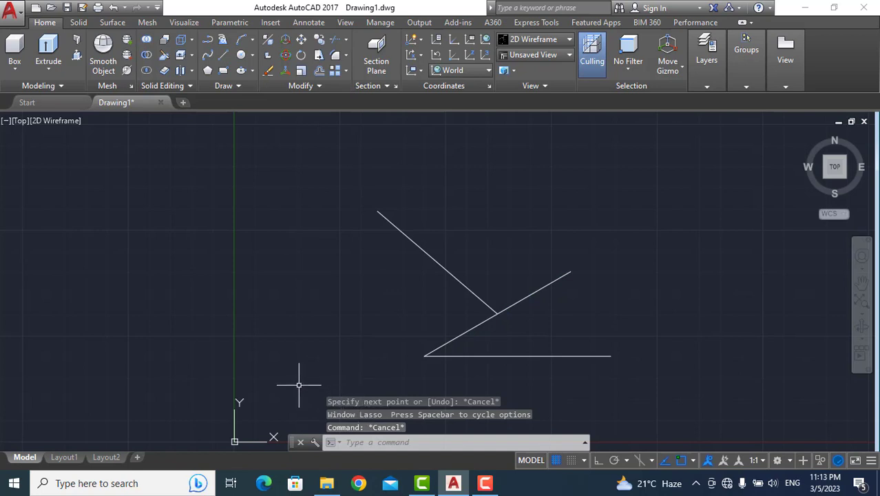
pyautogui.moveTo(279, 407)
pyautogui.mouseDown()
pyautogui.moveTo(704, 373)
pyautogui.moveTo(717, 308)
pyautogui.moveTo(596, 211)
pyautogui.moveTo(455, 143)
pyautogui.moveTo(360, 141)
pyautogui.mouseUp()
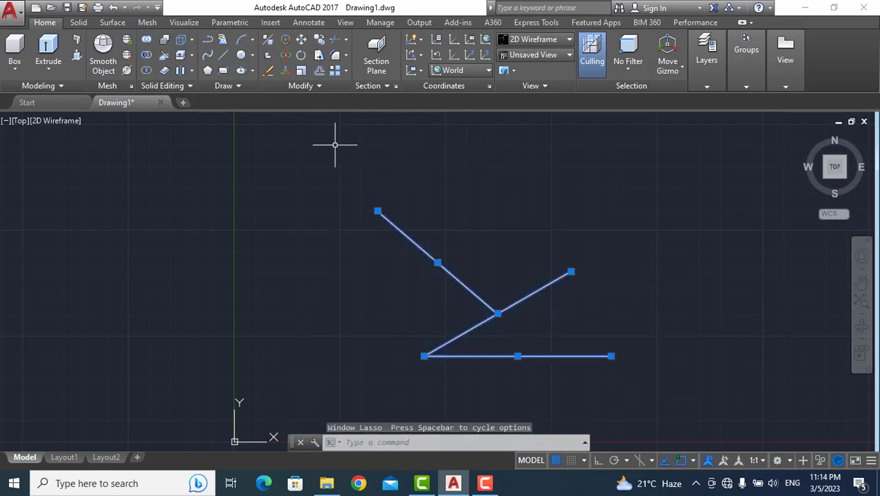
pyautogui.press('Delete')
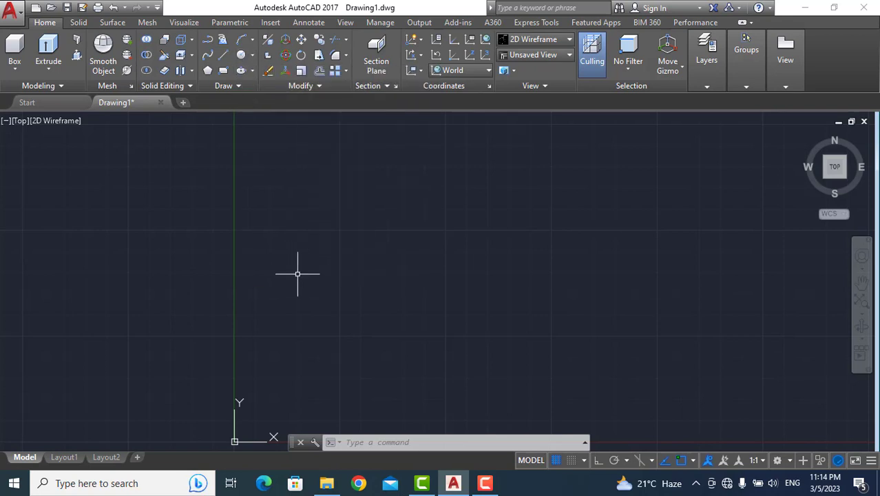
# Draw a circle with a 10 mm radius in the upper middle of the empty drawing area.
pyautogui.moveTo(416, 493)
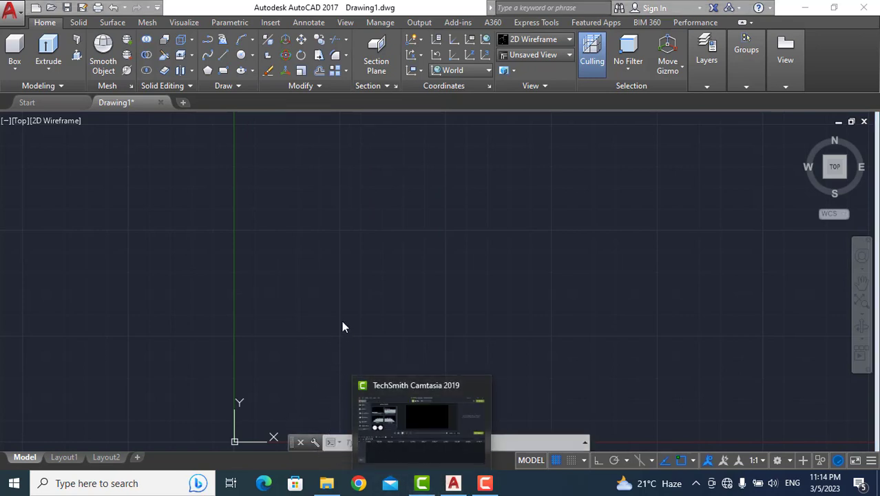
pyautogui.click(365, 443)
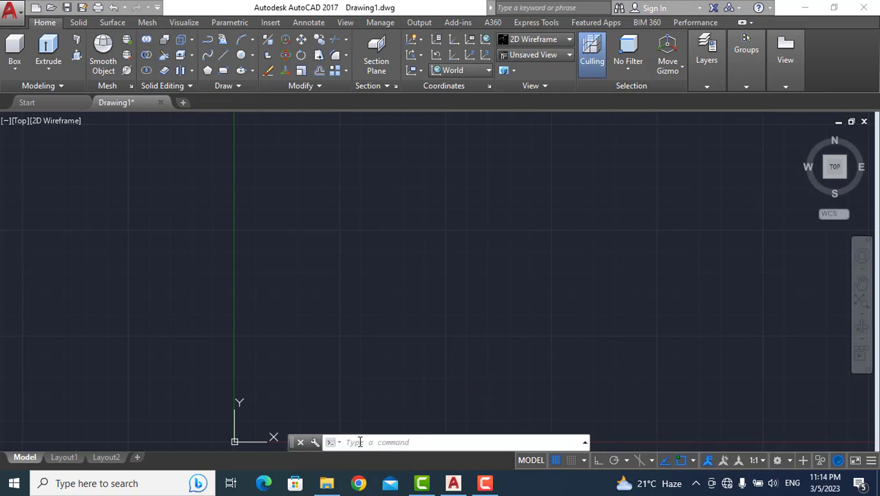
pyautogui.write('c')
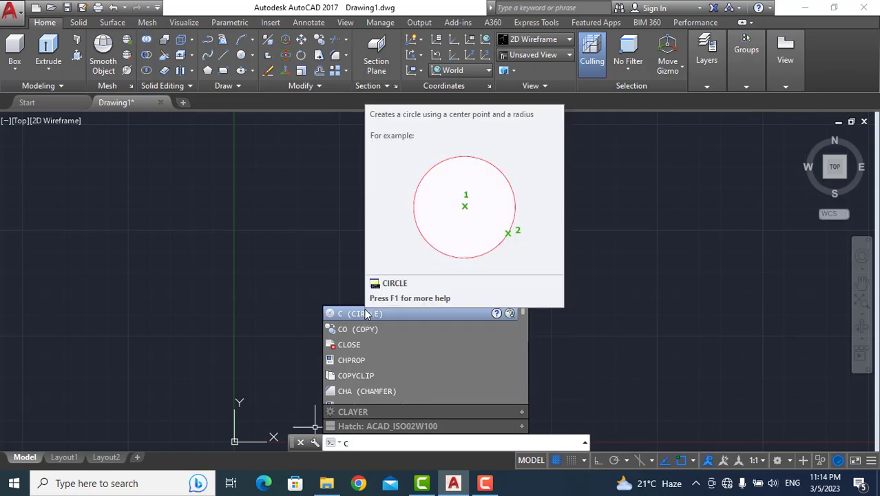
pyautogui.click(366, 314)
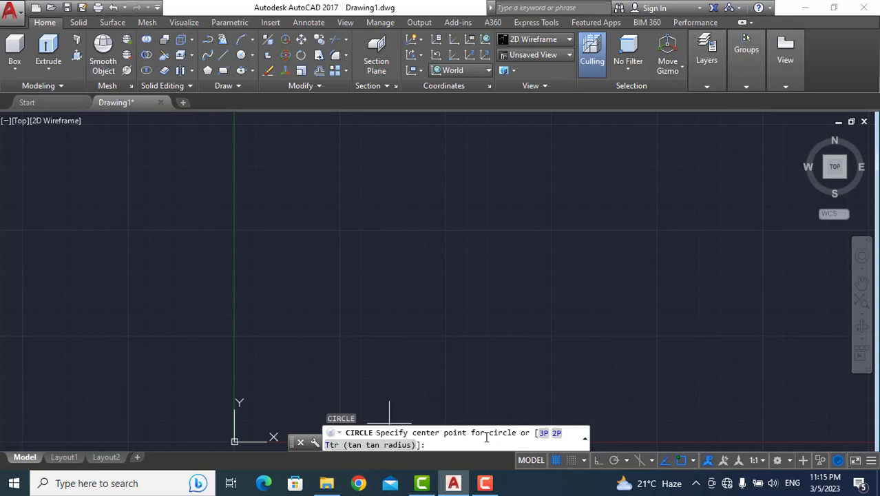
pyautogui.click(390, 203)
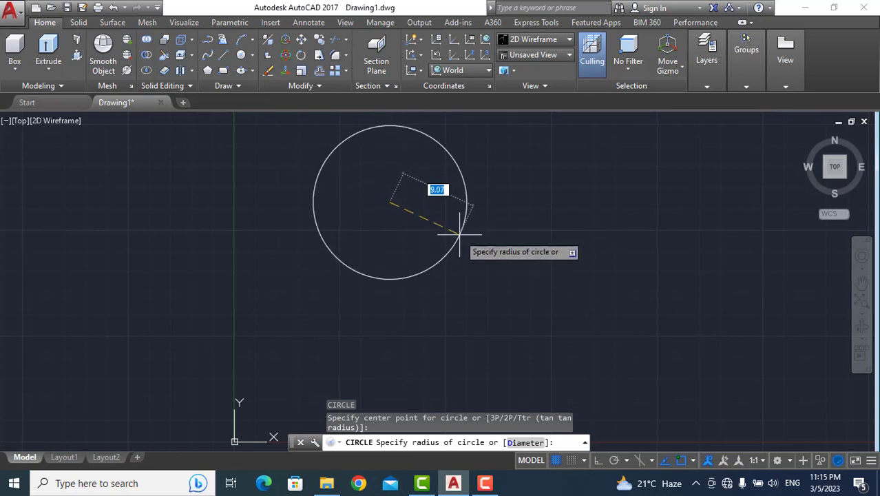
pyautogui.write('10')
pyautogui.press('Return')
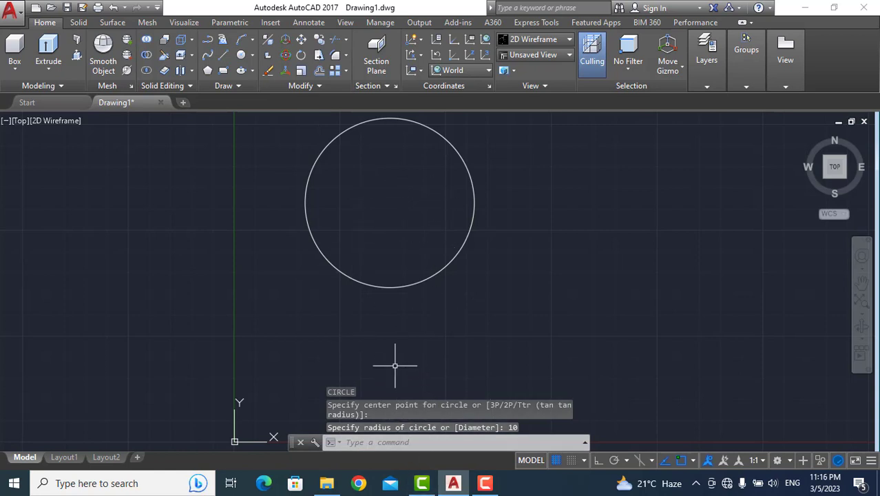
# Draw a circle with a 10 mm diameter in the empty area right of the existing circle.
pyautogui.click(392, 443)
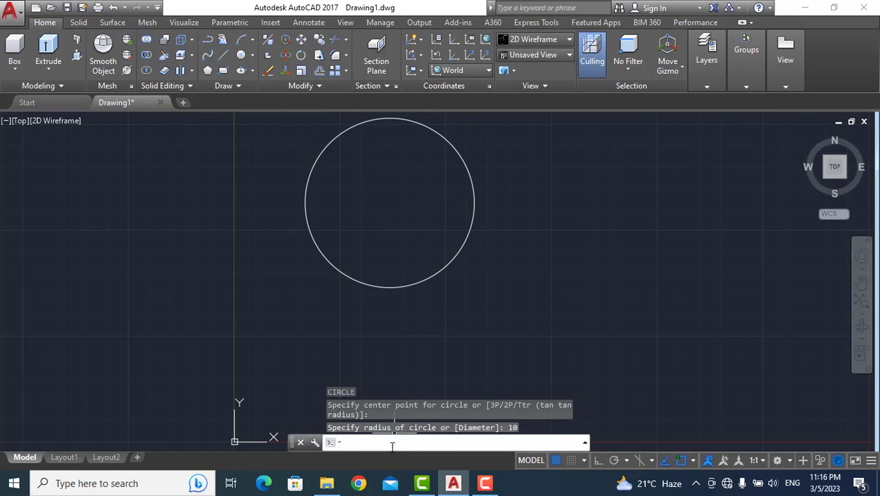
pyautogui.write('c')
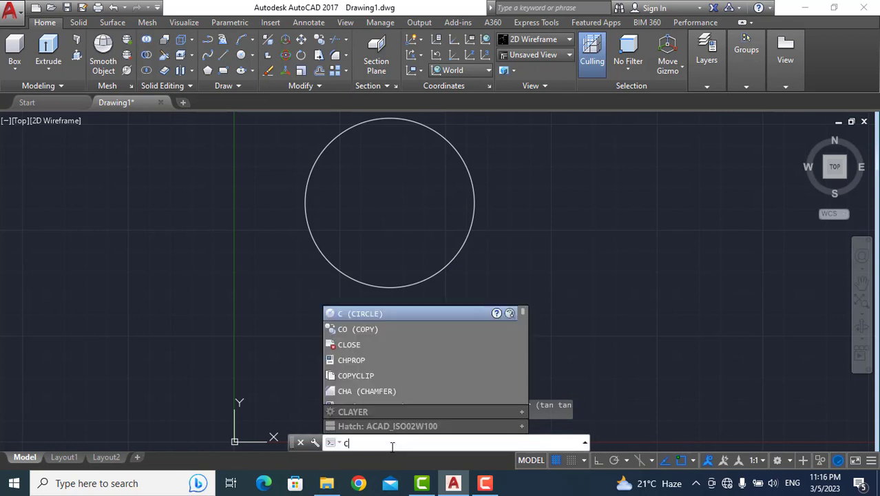
pyautogui.press('Return')
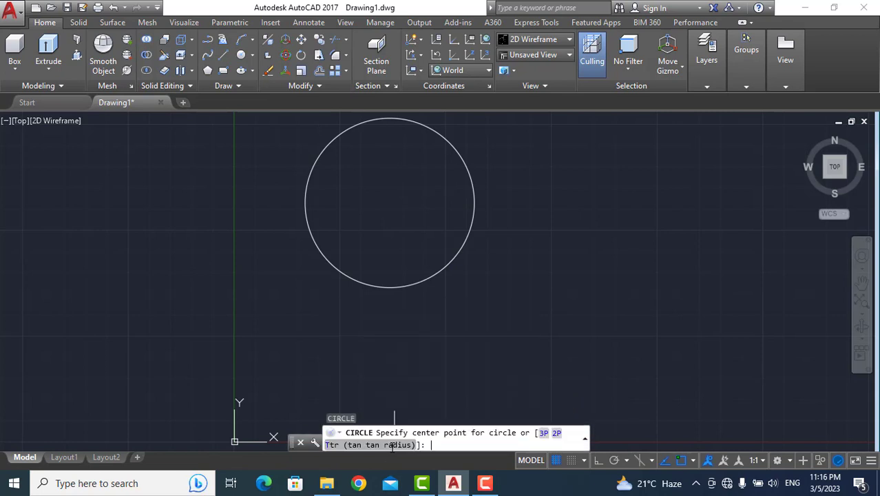
pyautogui.click(611, 221)
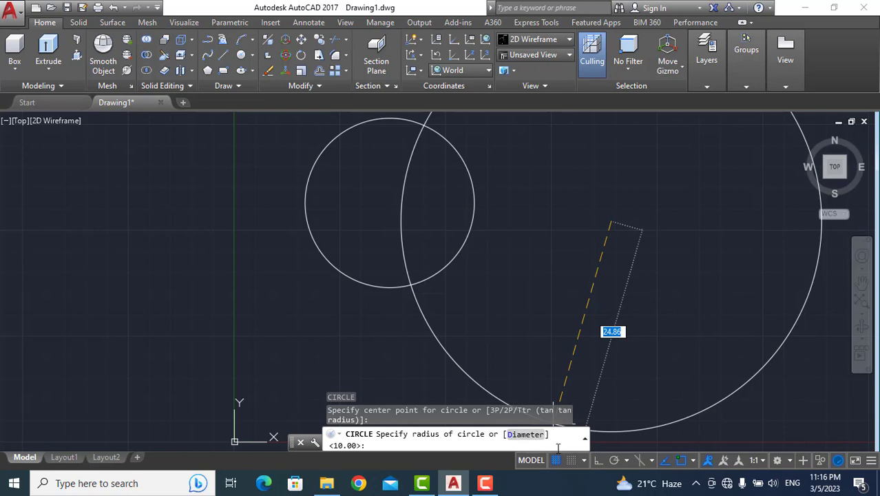
pyautogui.write('d')
pyautogui.press('Return')
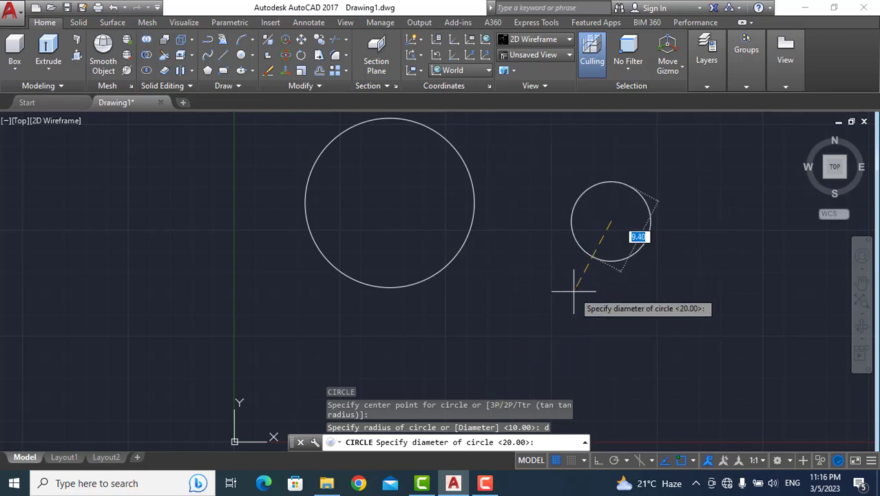
pyautogui.write('10')
pyautogui.press('Return')
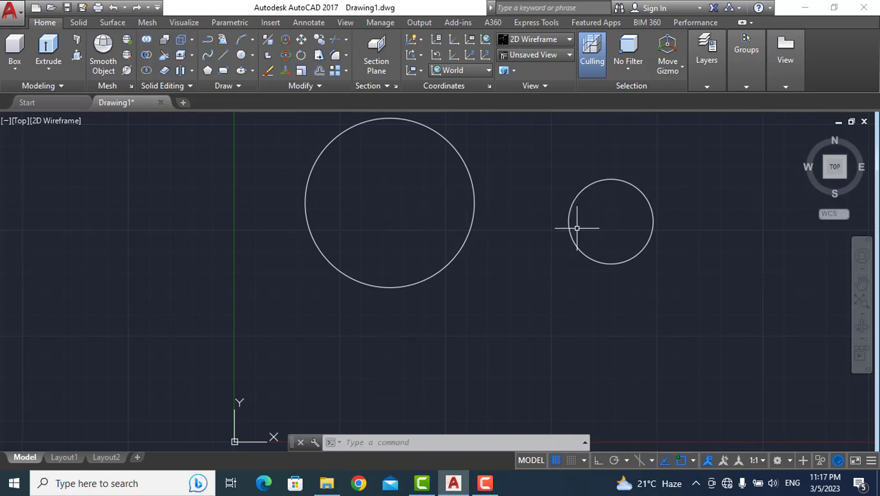
# Draw a larger three-point circle that encloses the 10 mm diameter circle, using points below-left, right and below it.
pyautogui.write('c')
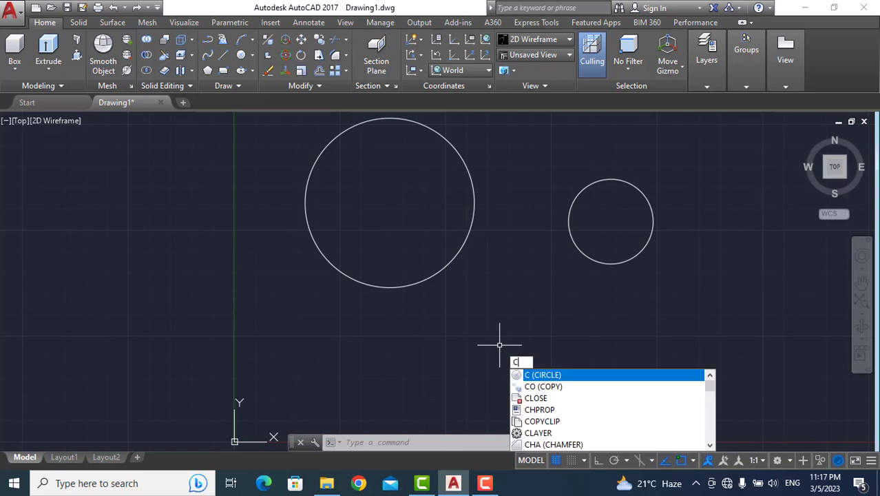
pyautogui.press('Return')
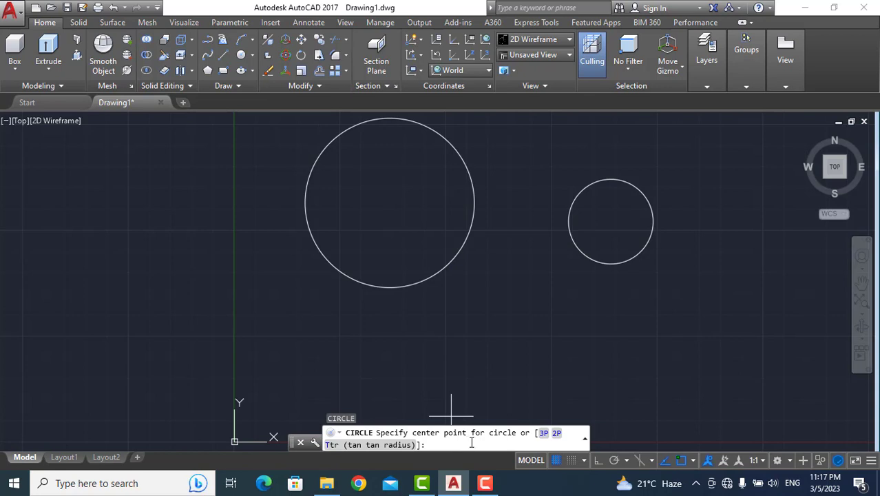
pyautogui.click(544, 434)
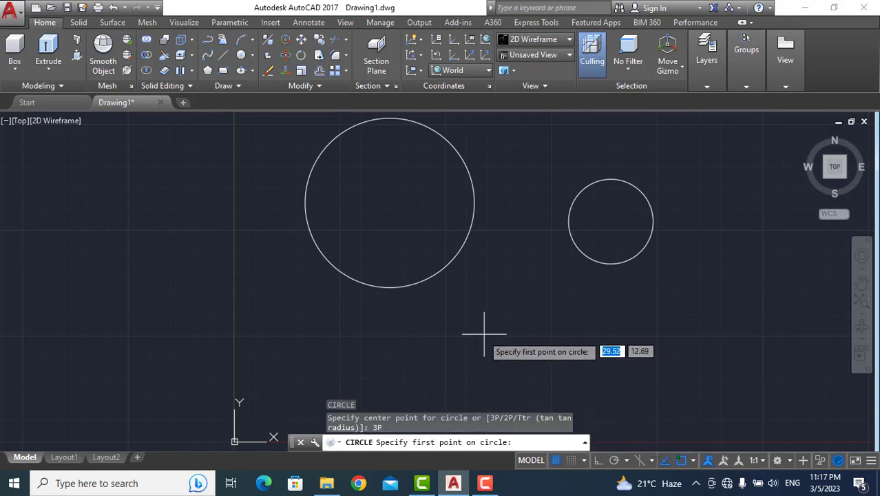
pyautogui.click(543, 330)
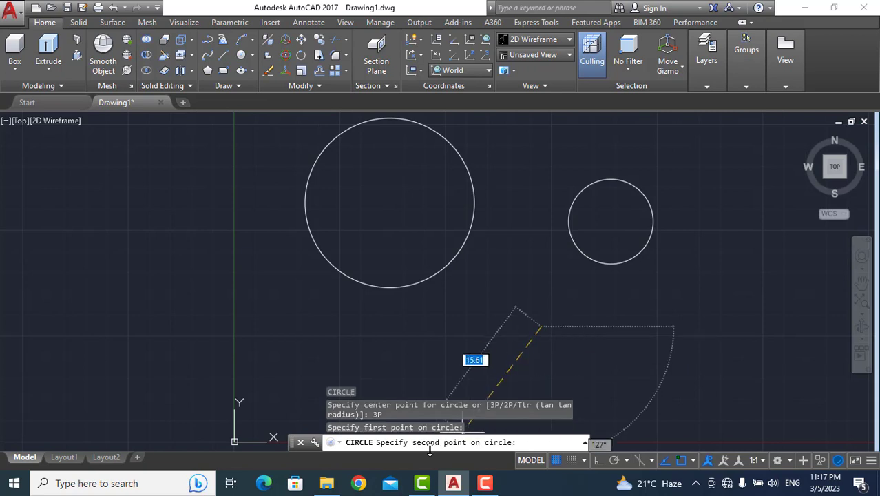
pyautogui.click(719, 259)
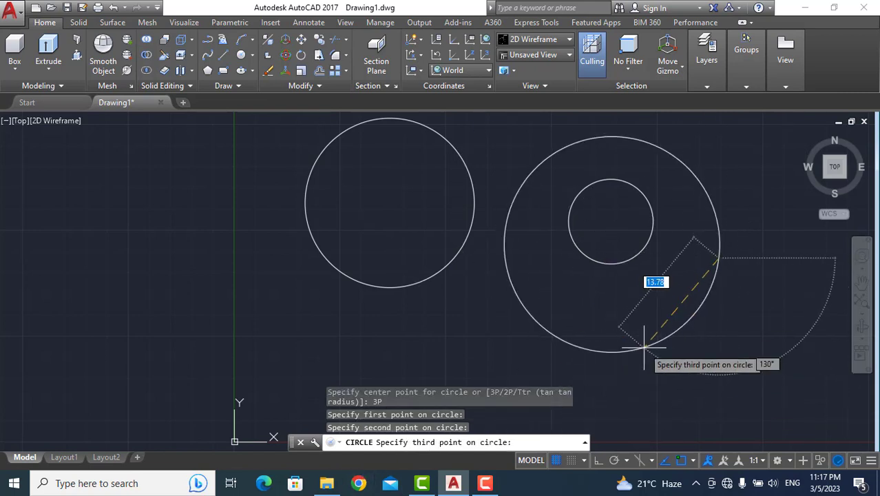
pyautogui.click(645, 349)
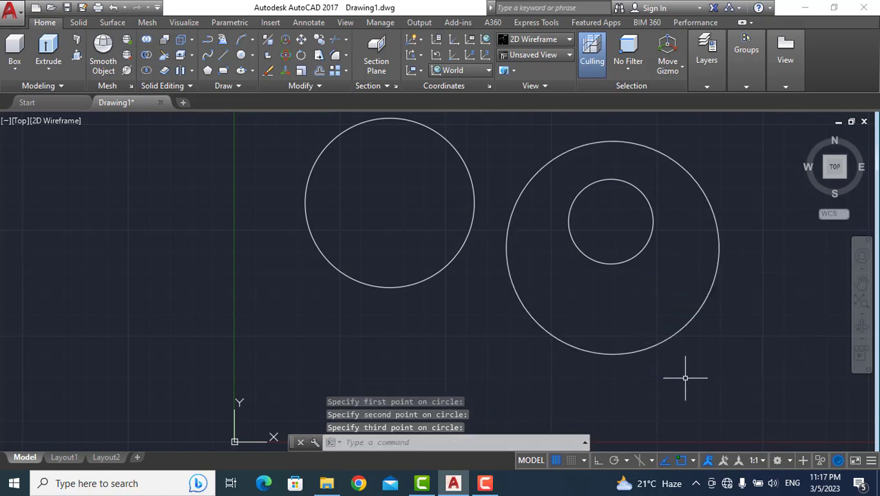
# Draw a two-point circle about 19 mm in diameter, overlapping the lower part of the 10 mm radius circle.
pyautogui.click(411, 445)
pyautogui.write('c')
pyautogui.press('Return')
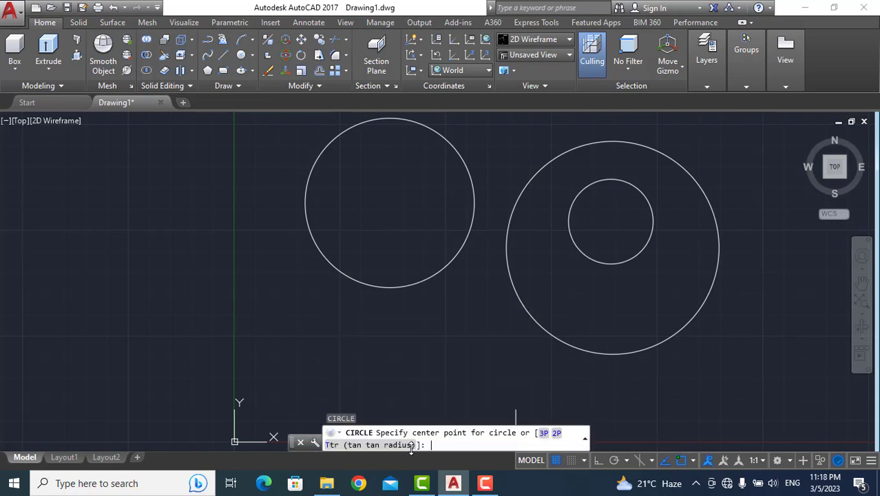
pyautogui.click(555, 434)
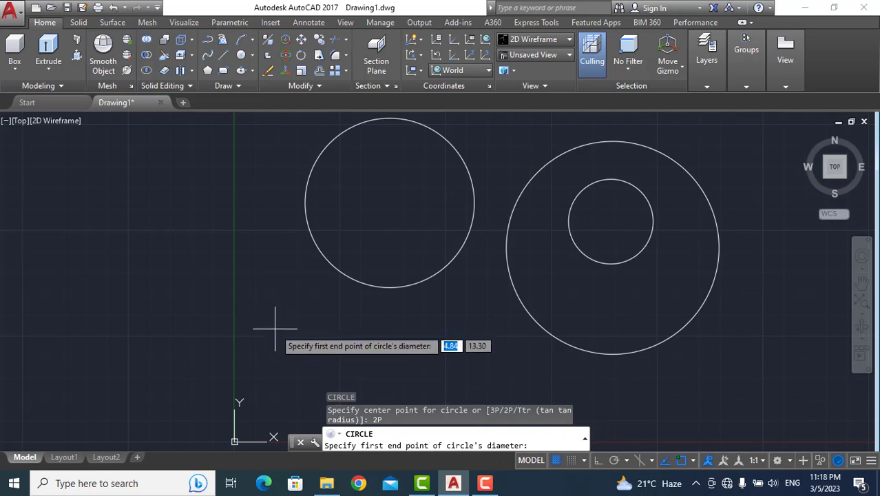
pyautogui.click(275, 329)
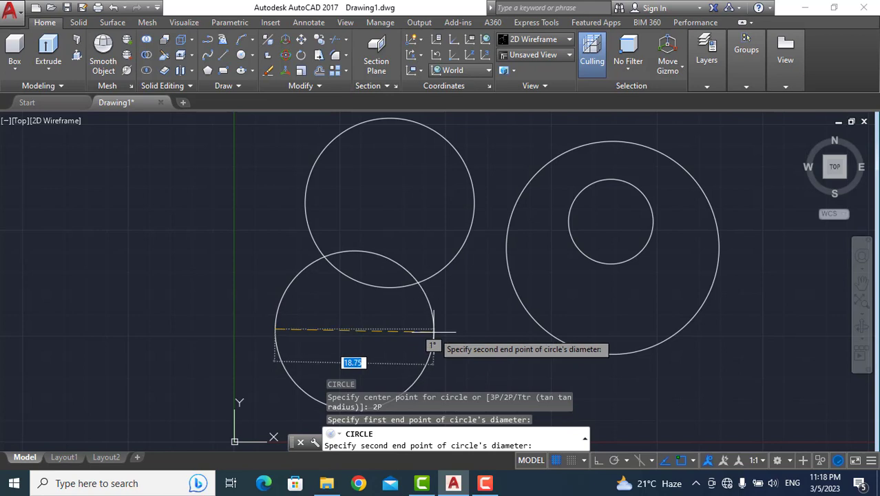
pyautogui.click(436, 329)
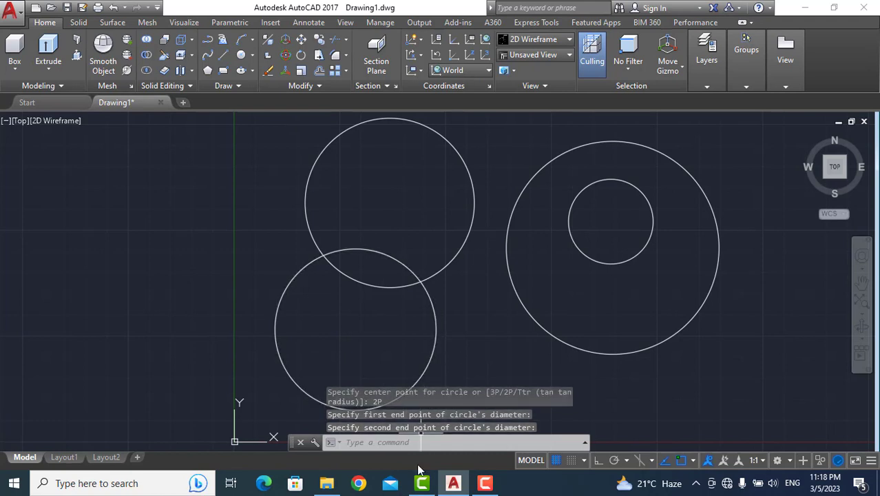
# Draw a tan-tan-radius circle with radius 9 mm, tangent to the upper right of the 10 mm radius circle and the large three-point circle.
pyautogui.click(411, 442)
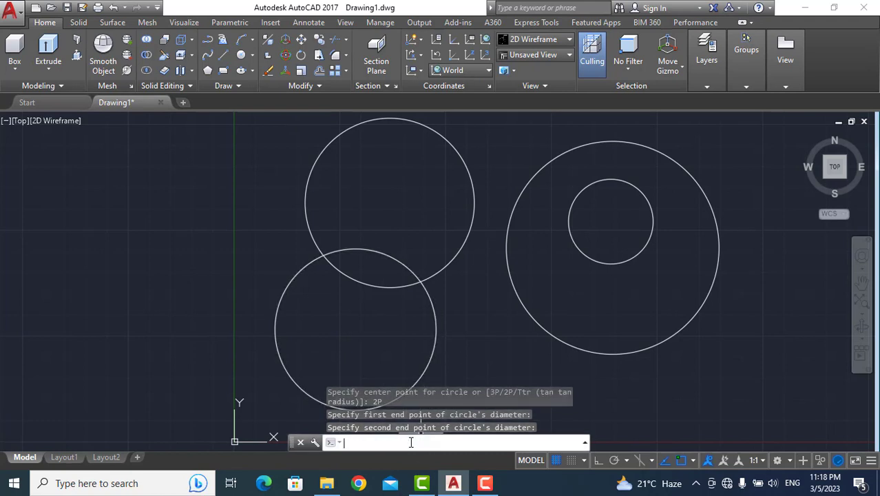
pyautogui.write('c')
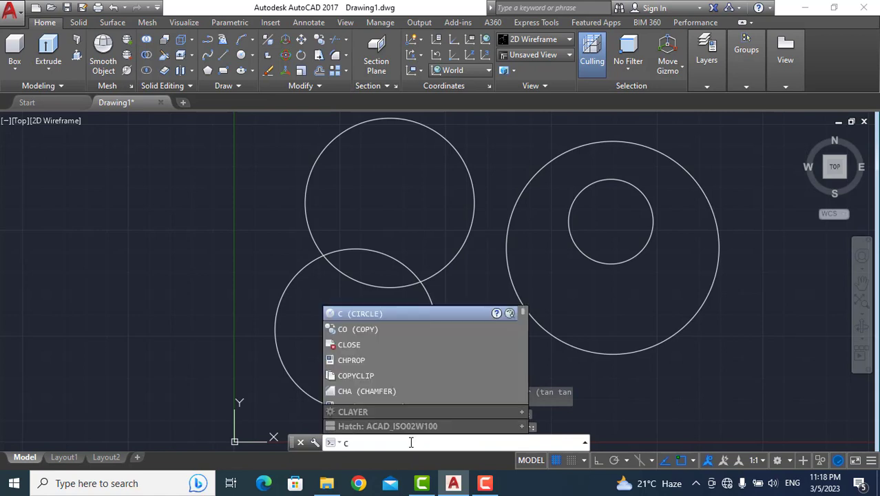
pyautogui.press('Return')
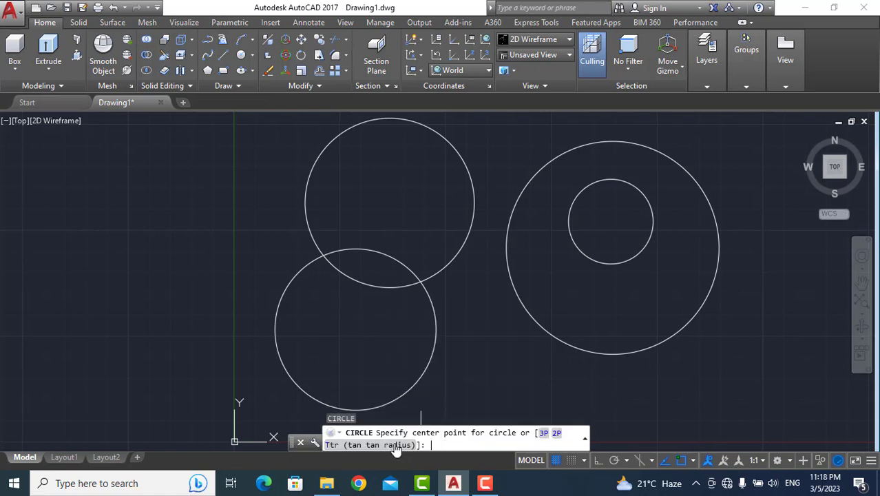
pyautogui.click(378, 446)
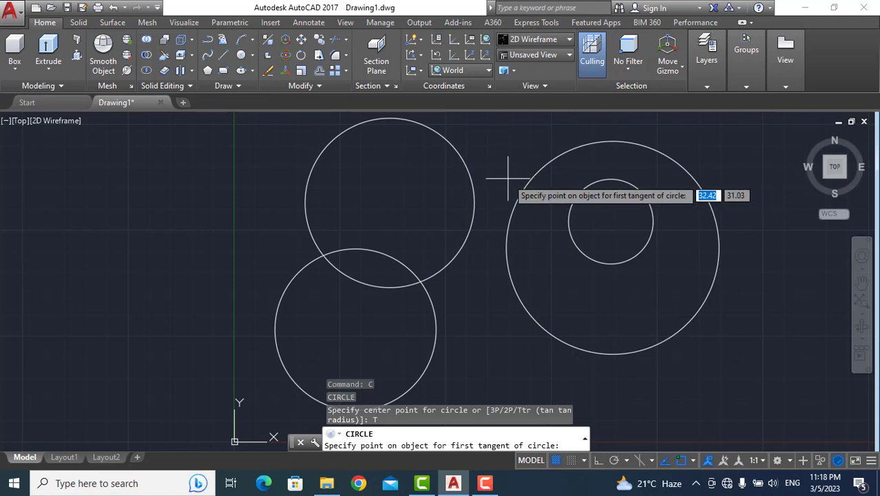
pyautogui.click(467, 167)
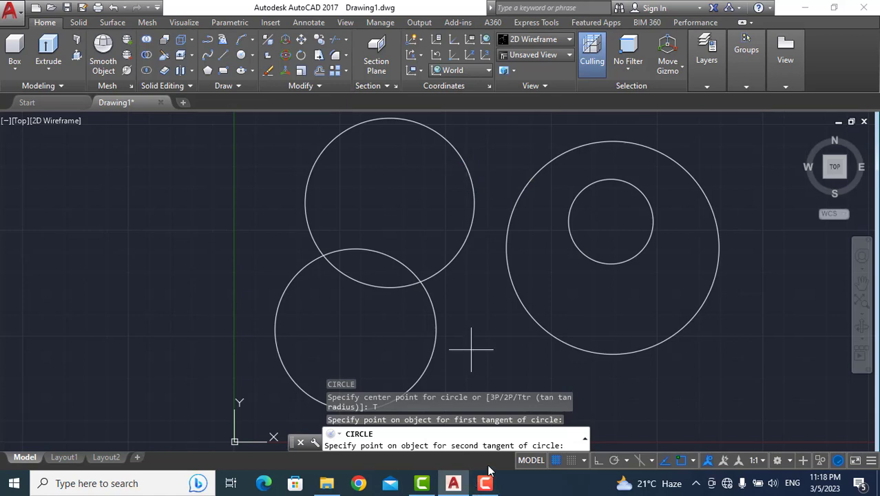
pyautogui.click(531, 177)
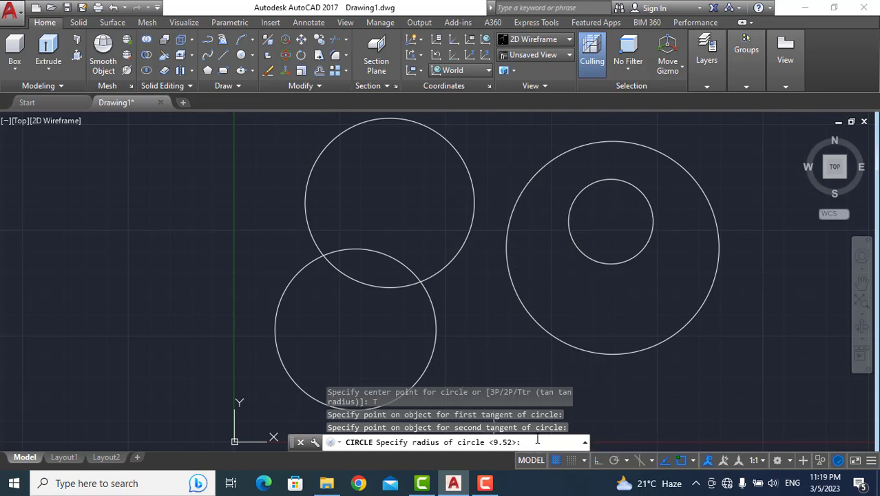
pyautogui.write('9')
pyautogui.press('Return')
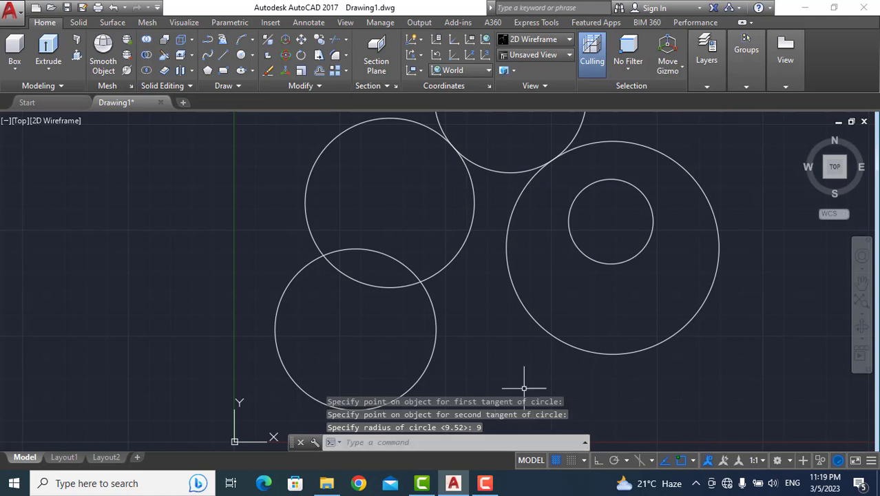
# Examine up close where the 9 mm radius circle touches its two neighbouring circles.
pyautogui.scroll(-4, 516, 373)
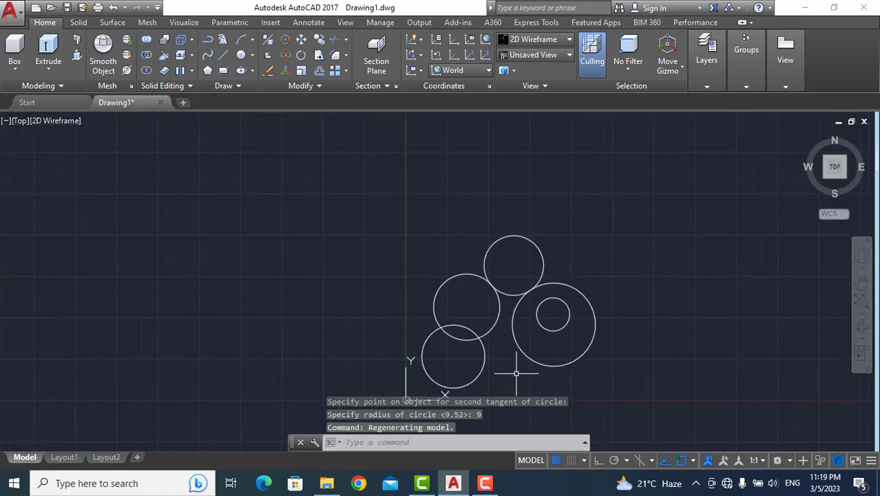
pyautogui.click(512, 237)
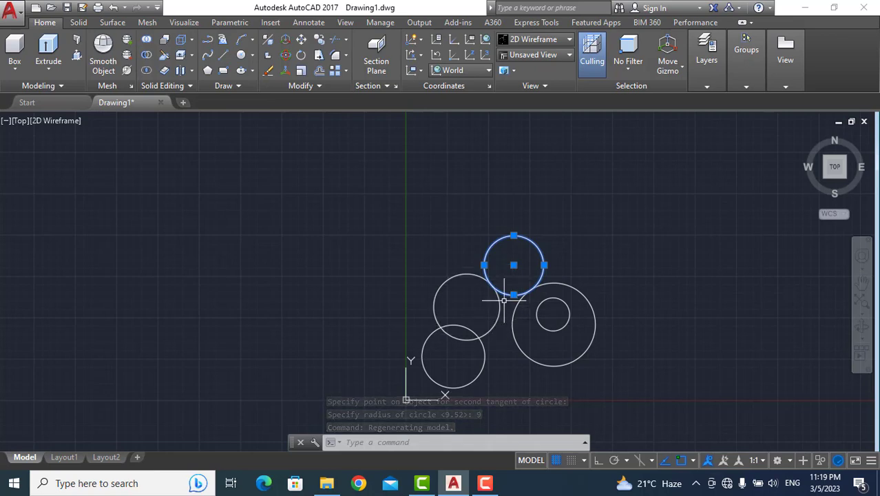
pyautogui.scroll(4, 505, 300)
pyautogui.scroll(-4, 504, 302)
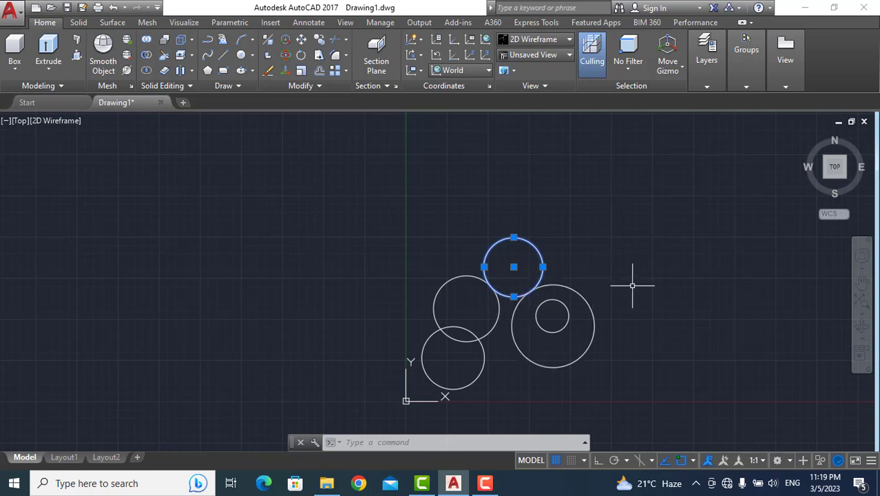
pyautogui.press('Escape')
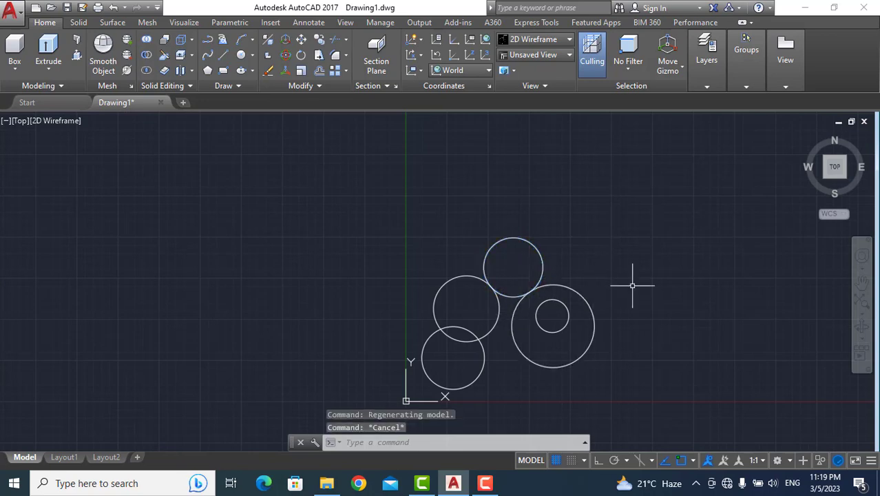
# Erase the small circle inside the large three-point circle.
pyautogui.click(403, 443)
pyautogui.write('E')
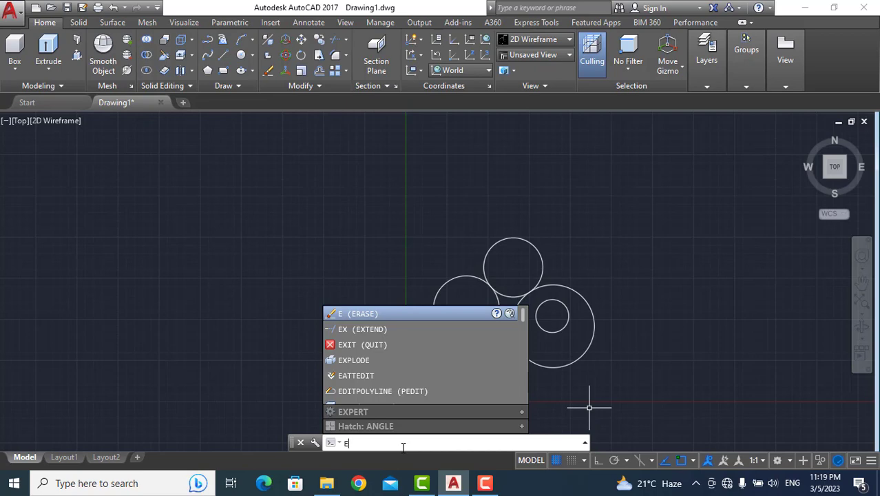
pyautogui.press('Return')
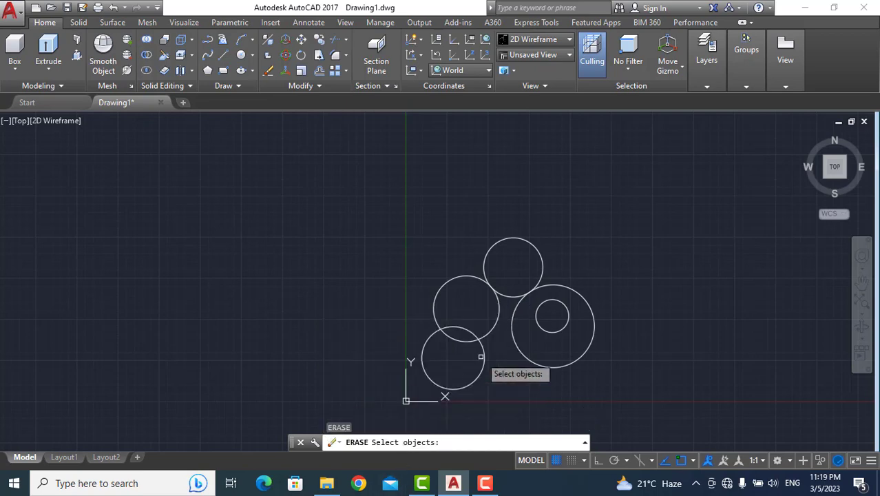
pyautogui.click(541, 328)
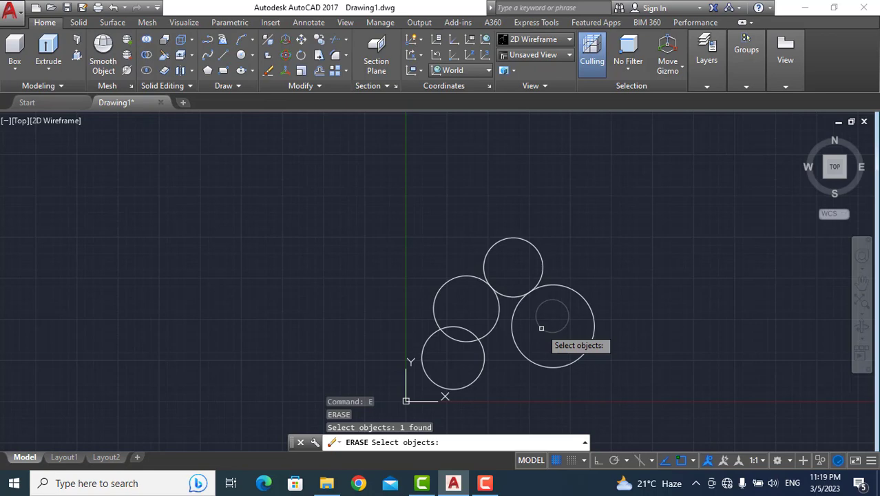
pyautogui.press('Return')
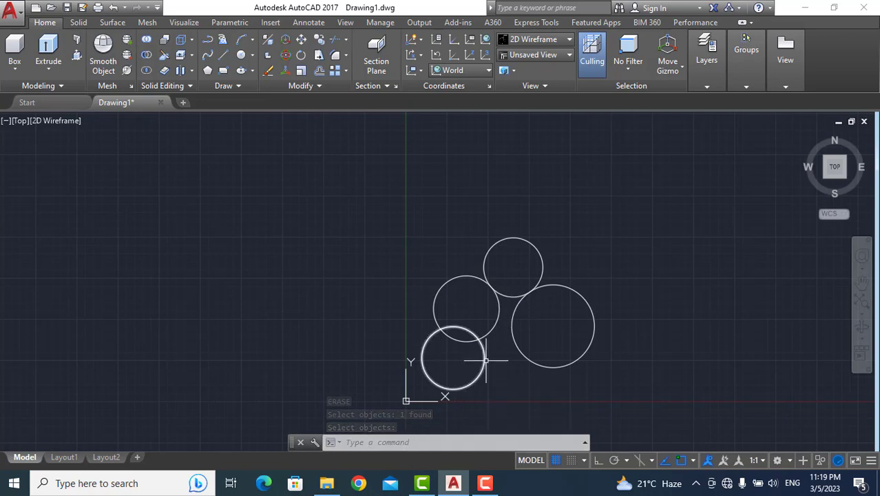
# Erase the lowest circle, the one overlapping the 10 mm radius circle near the origin.
pyautogui.write('E')
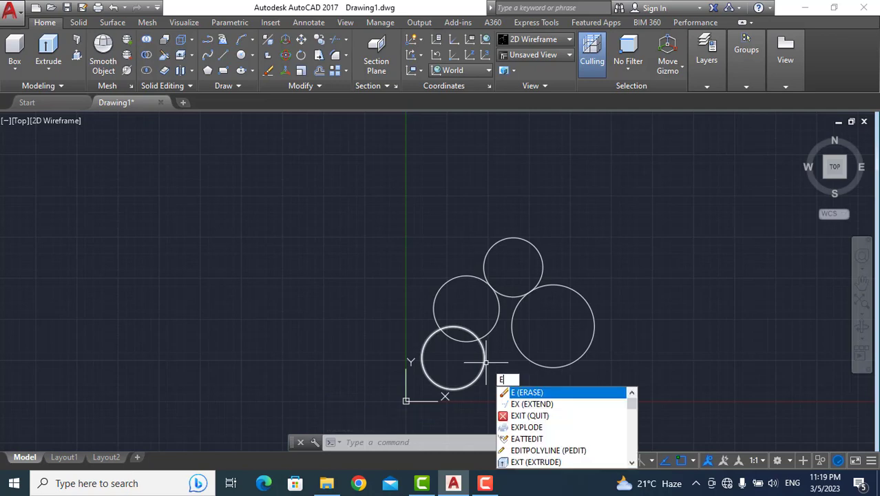
pyautogui.press('Return')
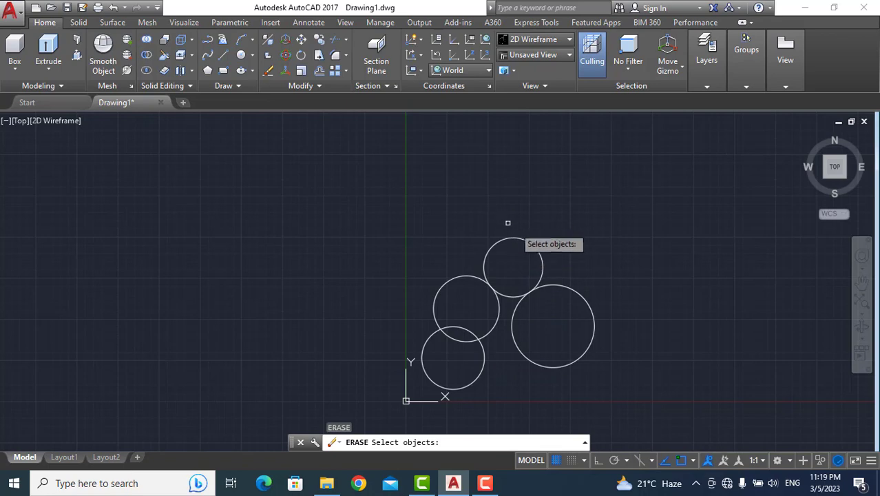
pyautogui.click(465, 387)
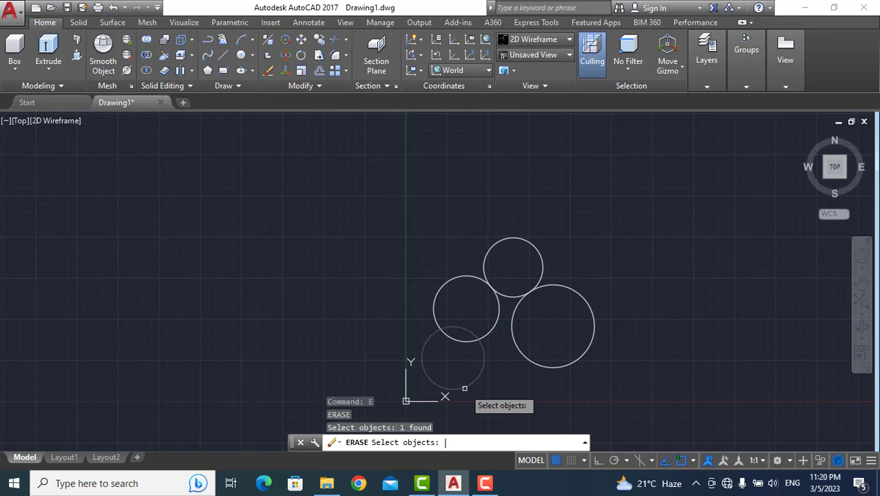
pyautogui.press('Return')
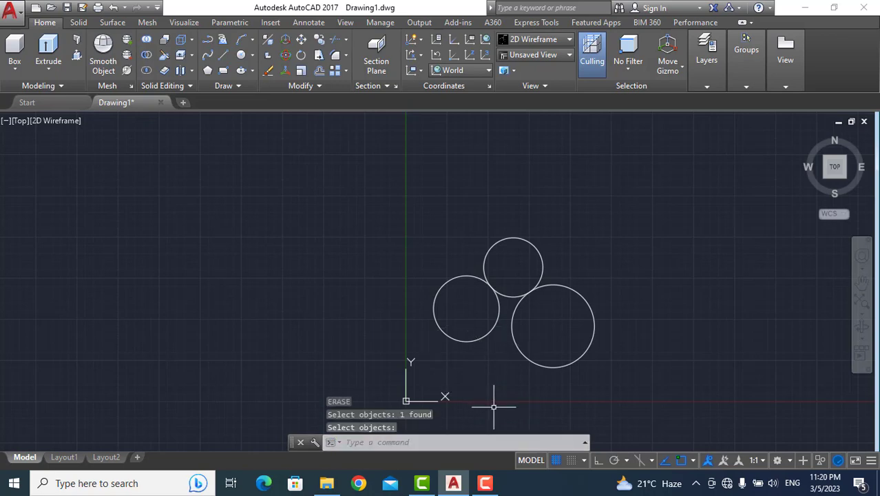
# Erase the 9 mm radius circle that touches the two lower circles.
pyautogui.write('e')
pyautogui.press('Return')
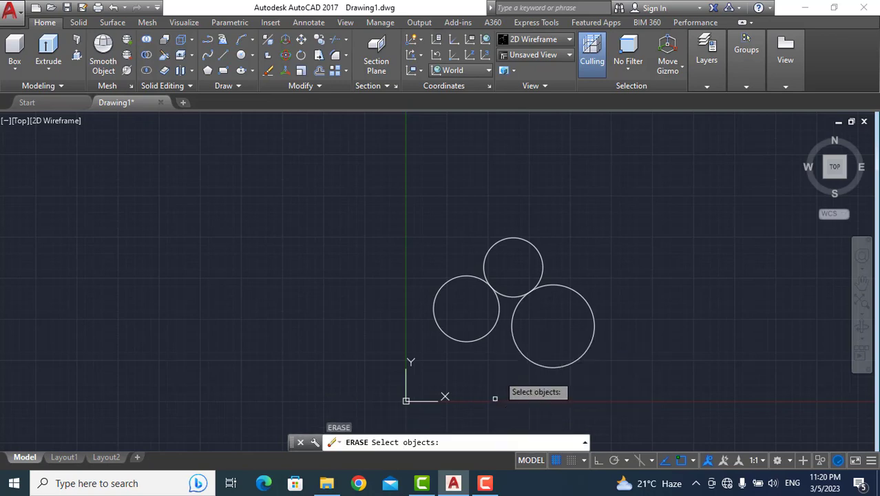
pyautogui.click(506, 295)
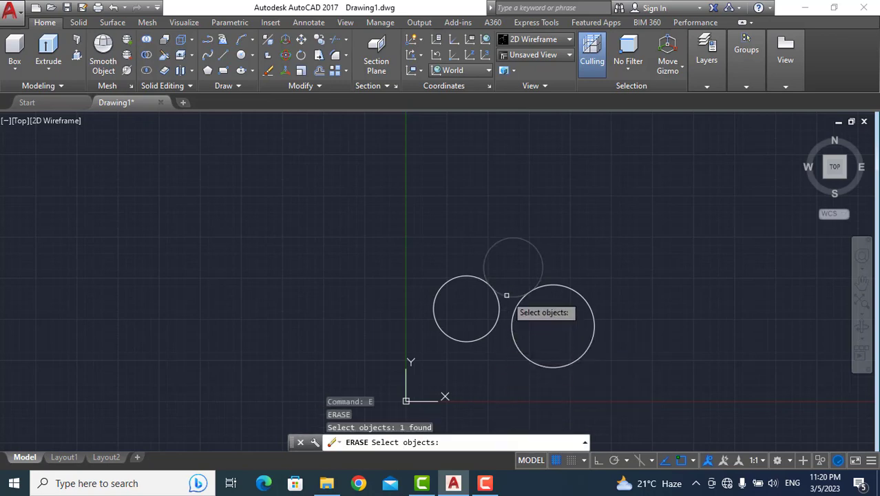
pyautogui.press('Return')
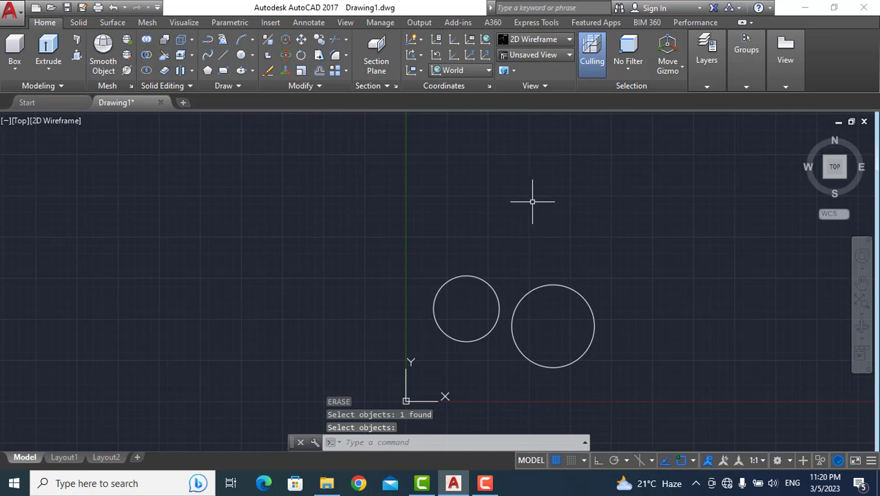
# Draw a circle by centre and radius above the two remaining circles, slightly larger than both and clear of them.
pyautogui.write('c')
pyautogui.press('Return')
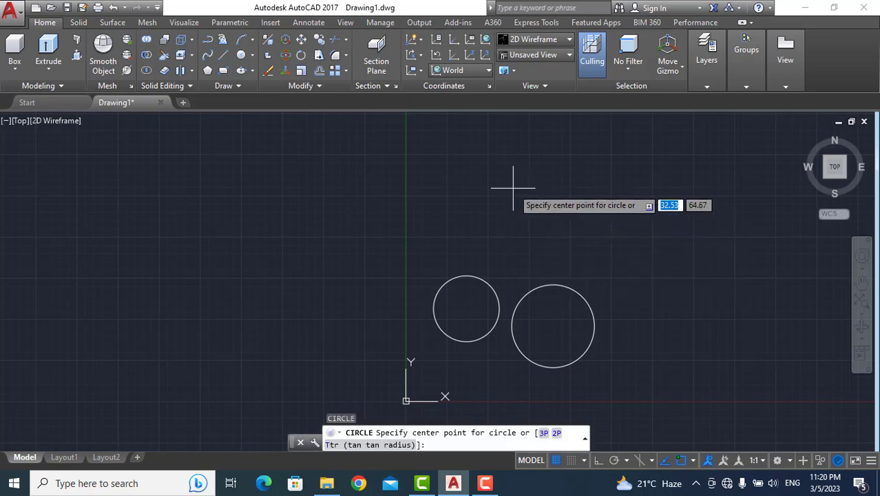
pyautogui.click(513, 187)
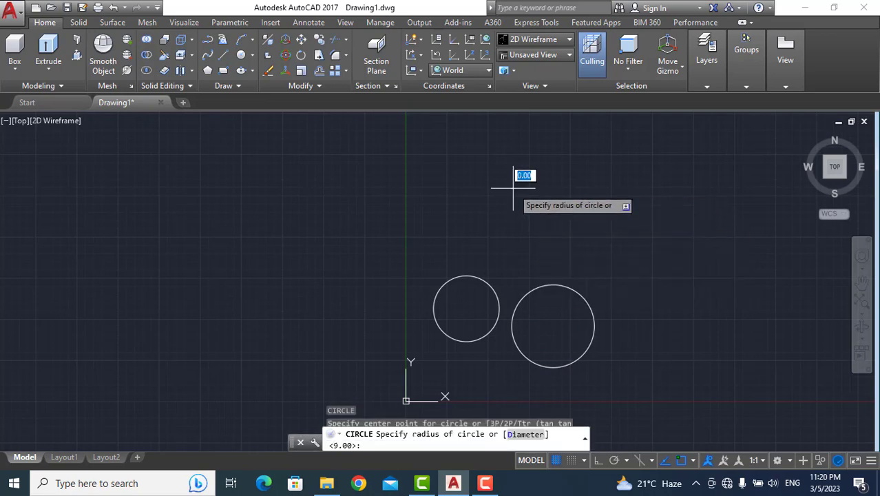
pyautogui.click(546, 218)
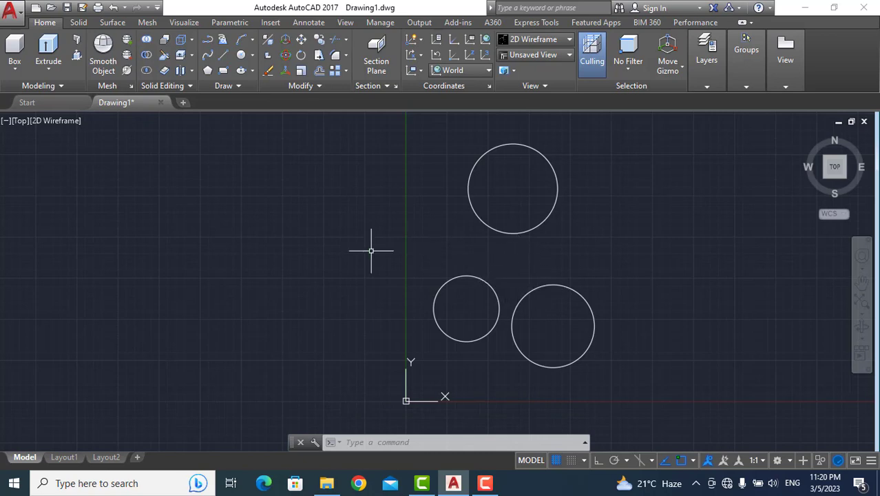
# Draw a Tan, Tan, Tan circle in the gap between the three circles, tangent to all of them.
pyautogui.click(252, 55)
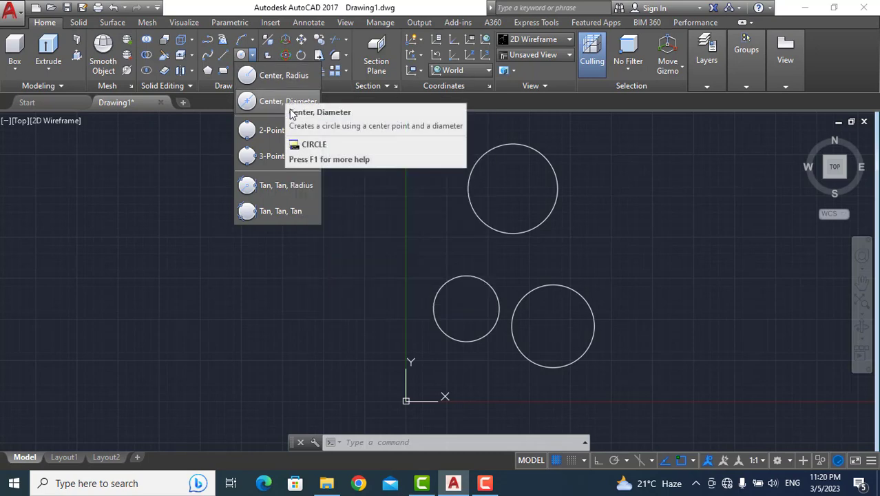
pyautogui.click(269, 214)
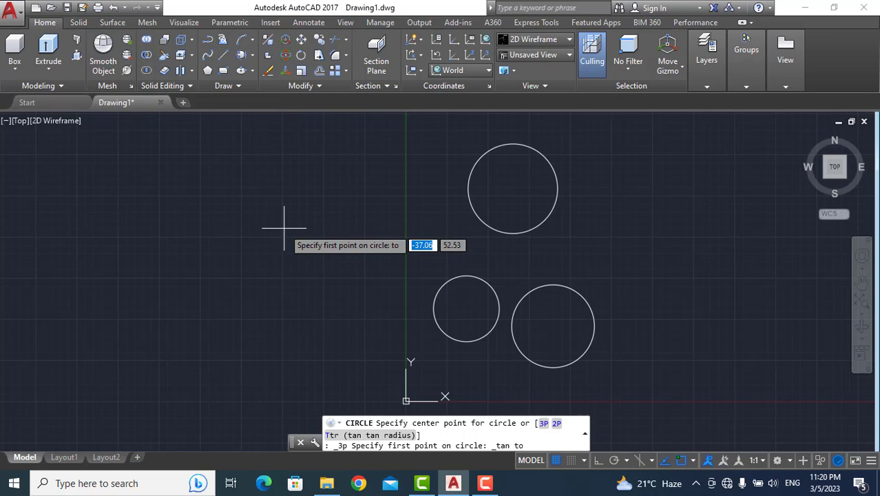
pyautogui.click(507, 232)
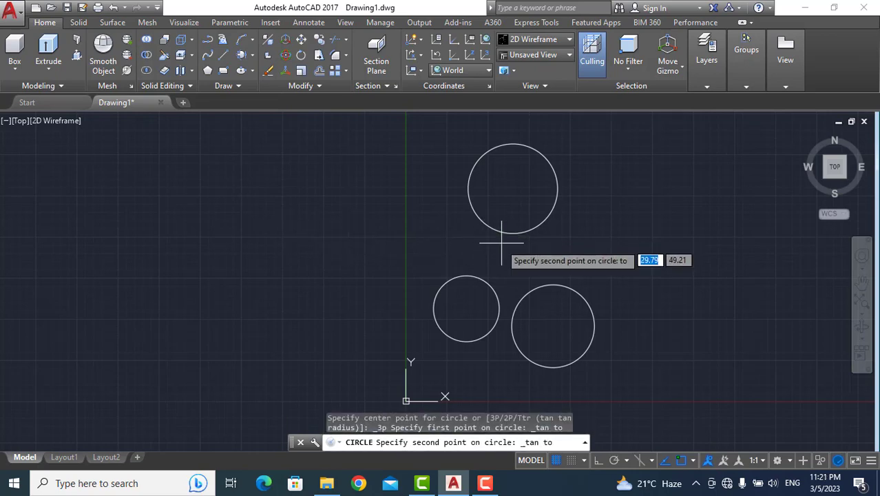
pyautogui.click(485, 280)
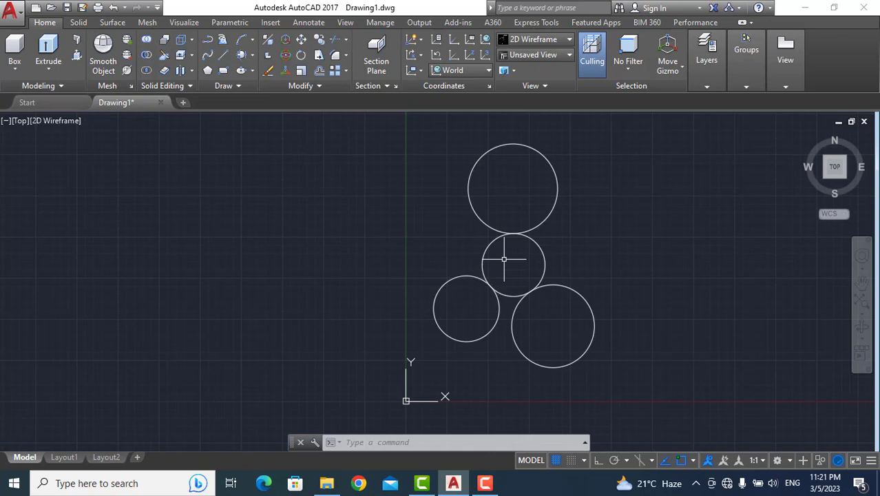
pyautogui.press('Escape')
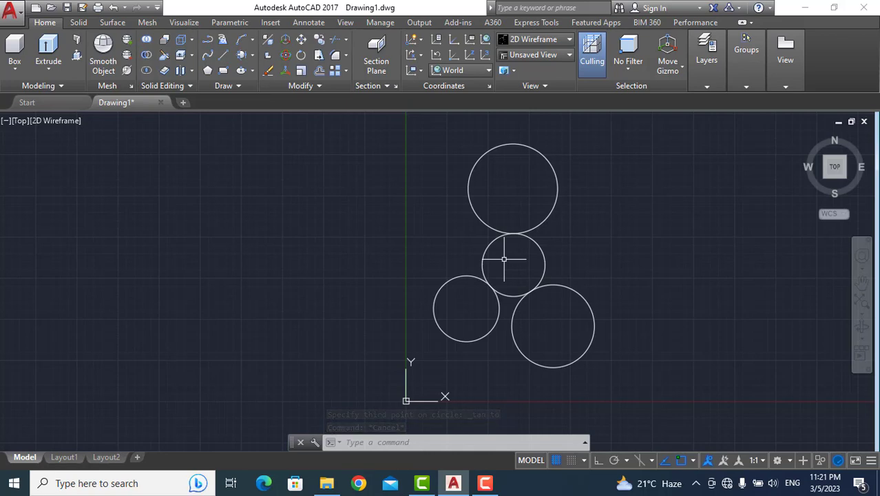
pyautogui.click(252, 56)
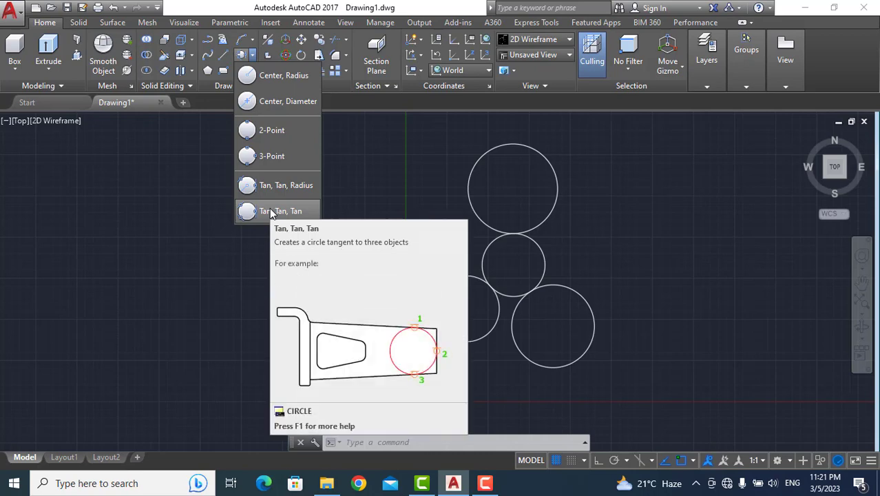
pyautogui.click(250, 298)
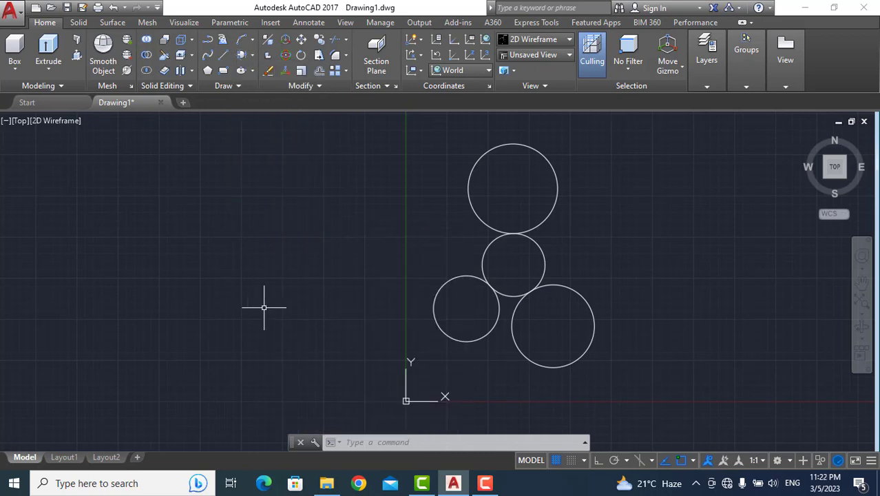
# Erase all four circles at once with a window lasso selection around them.
pyautogui.moveTo(316, 341)
pyautogui.mouseDown()
pyautogui.moveTo(488, 391)
pyautogui.moveTo(653, 387)
pyautogui.moveTo(665, 277)
pyautogui.moveTo(632, 200)
pyautogui.moveTo(556, 133)
pyautogui.moveTo(482, 122)
pyautogui.moveTo(478, 129)
pyautogui.mouseUp()
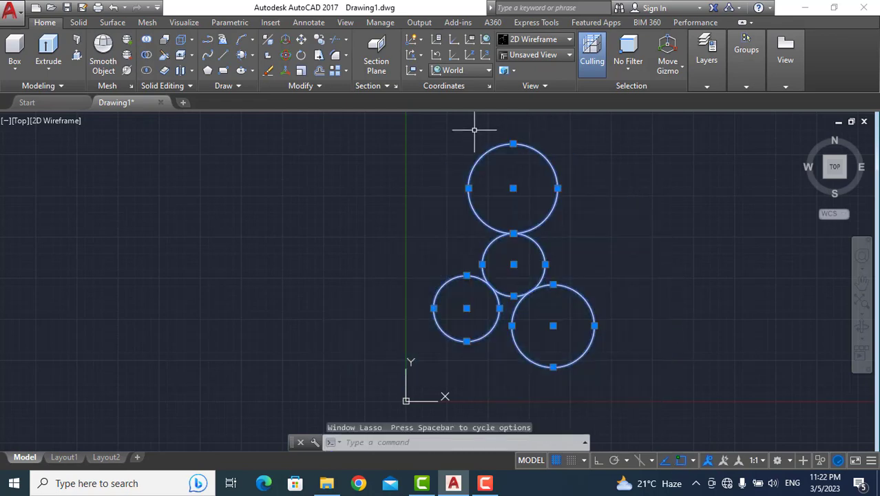
pyautogui.press('Delete')
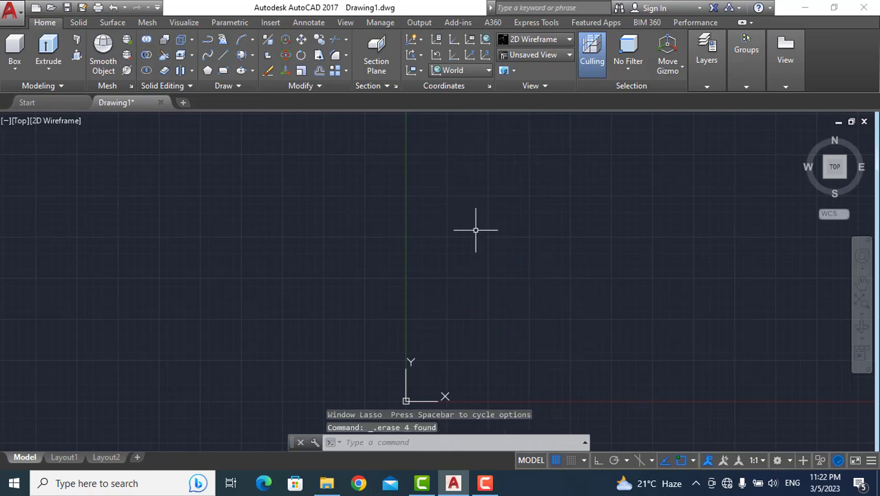
pyautogui.click(253, 42)
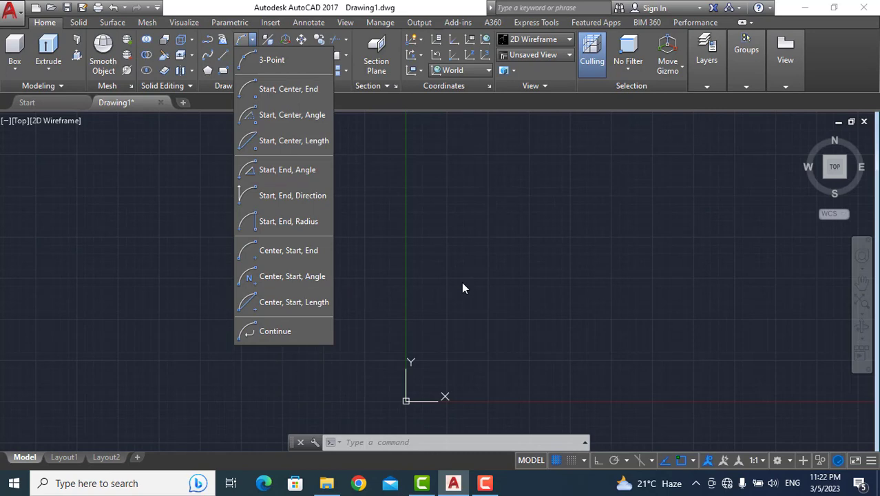
pyautogui.click(462, 284)
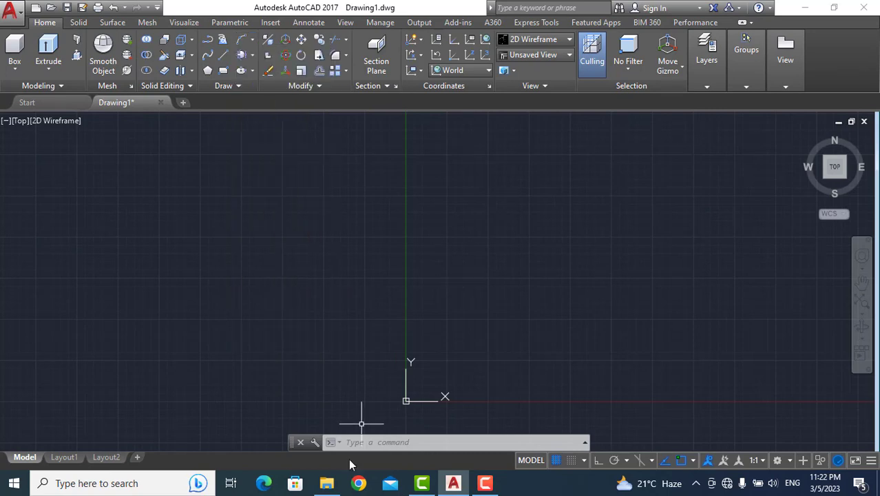
# Draw a three-point arc from left of the Y axis, up across the axis, and ending at its upper right.
pyautogui.click(366, 444)
pyautogui.write('A')
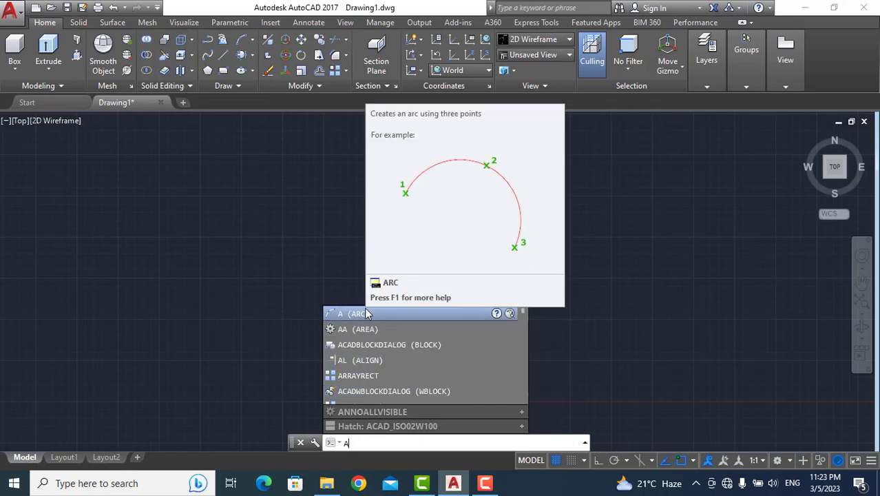
pyautogui.click(366, 314)
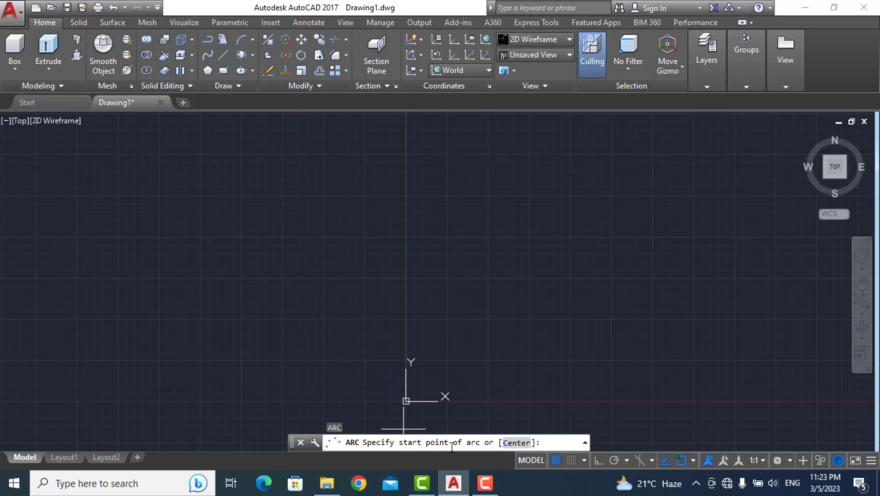
pyautogui.click(357, 300)
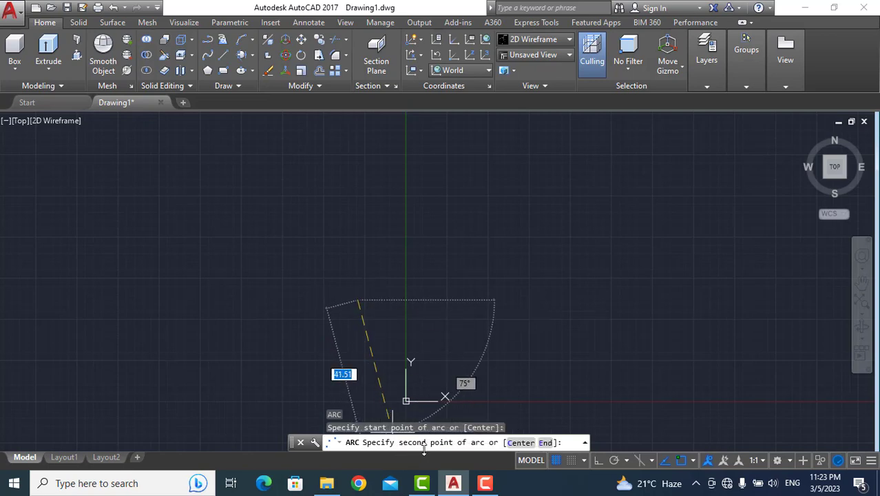
pyautogui.click(434, 177)
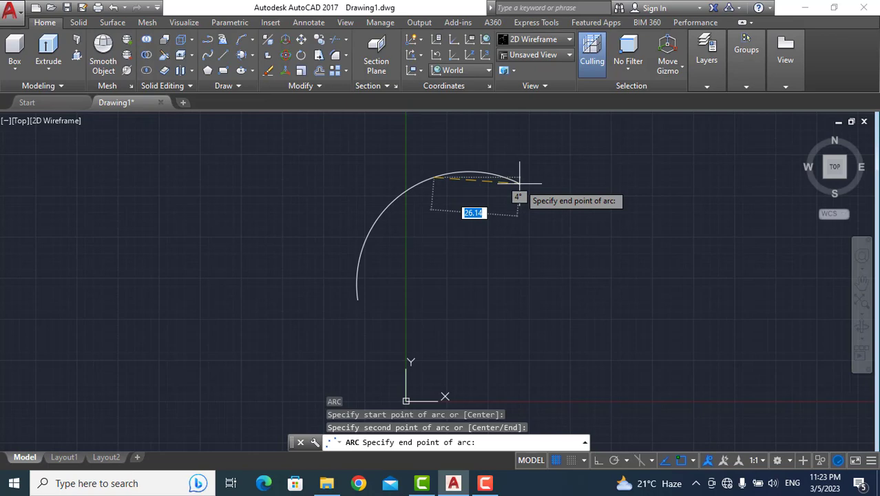
pyautogui.press('F8')
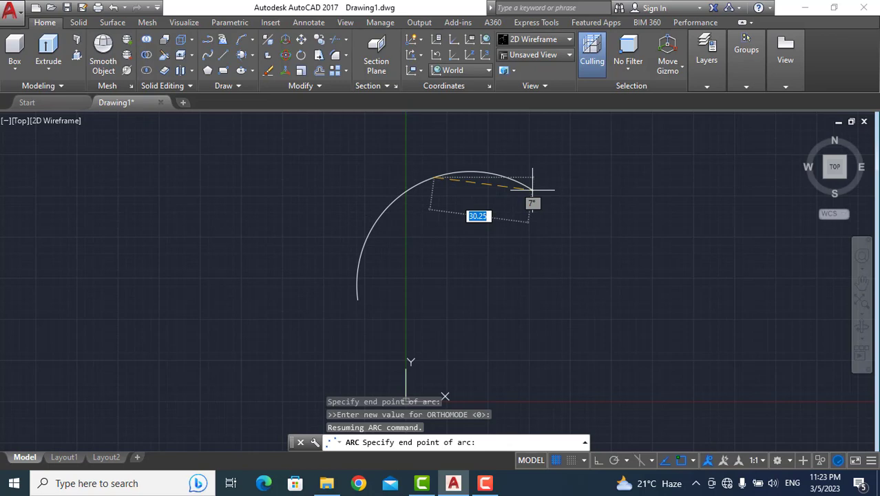
pyautogui.click(533, 188)
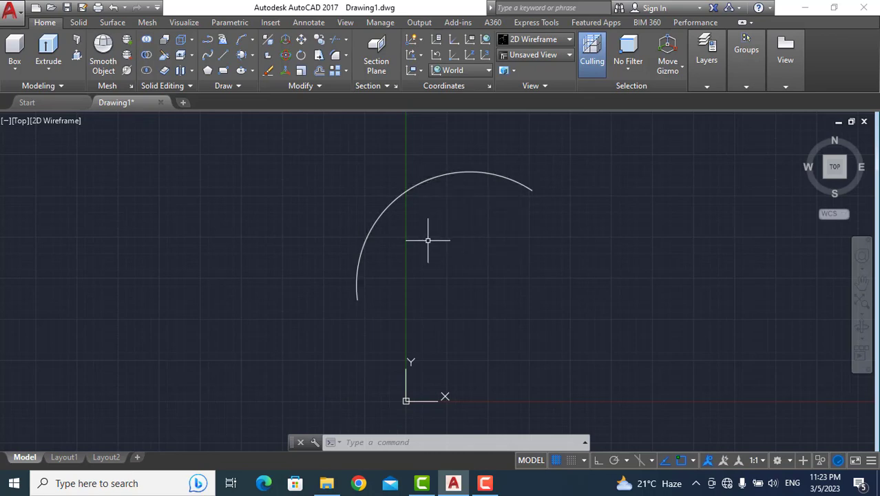
# Draw a centre, start, end arc of about 40 mm radius, centred right of the first arc and crossing it, opening downward.
pyautogui.click(365, 442)
pyautogui.write('a')
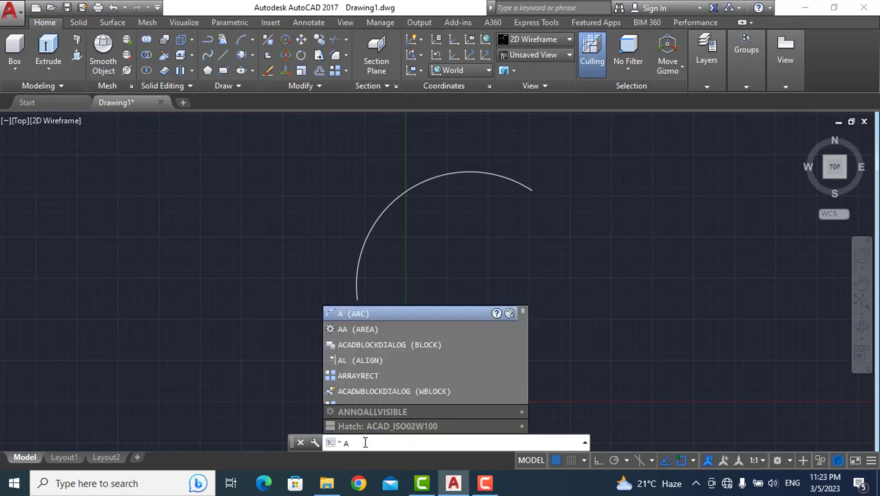
pyautogui.press('Return')
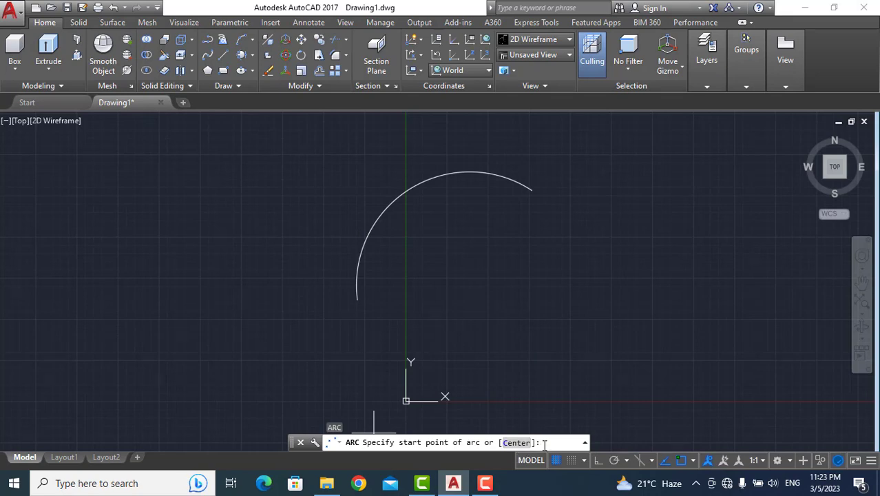
pyautogui.click(517, 443)
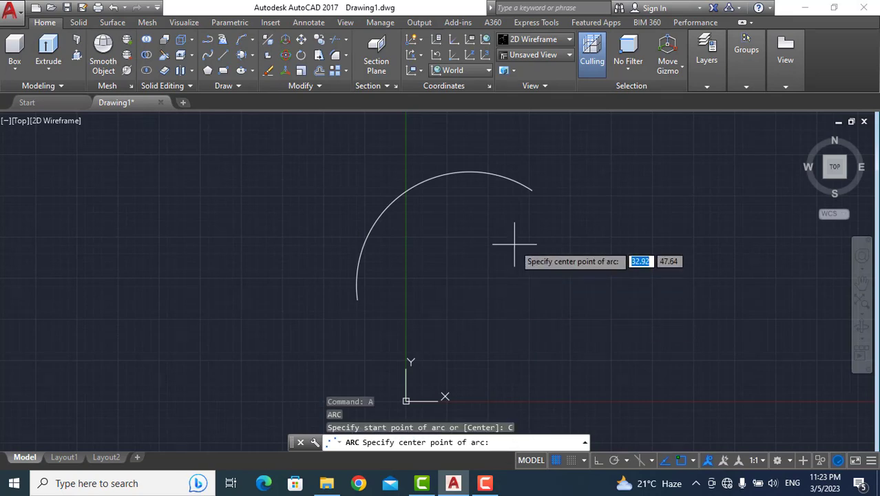
pyautogui.click(582, 223)
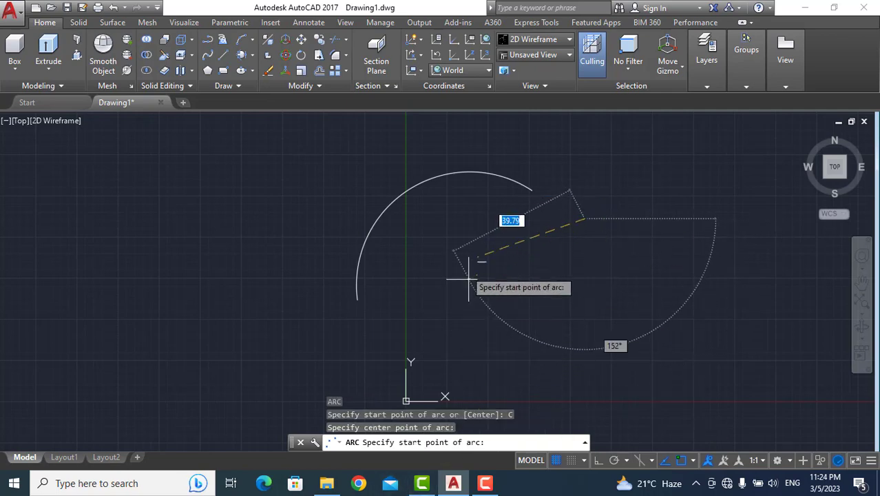
pyautogui.click(461, 245)
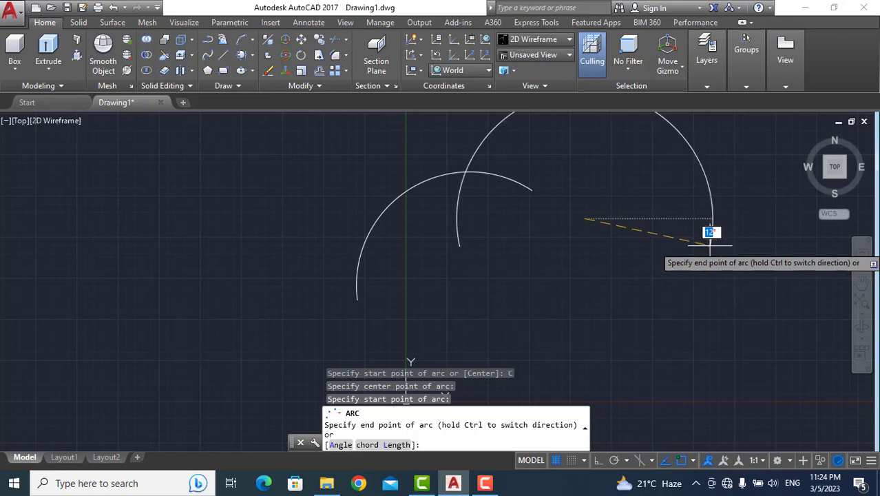
pyautogui.press('ctrl')
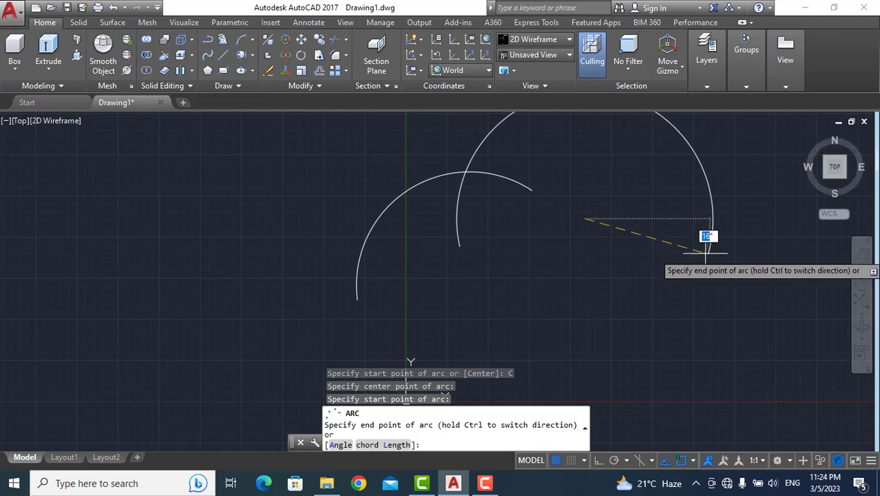
pyautogui.click(706, 254)
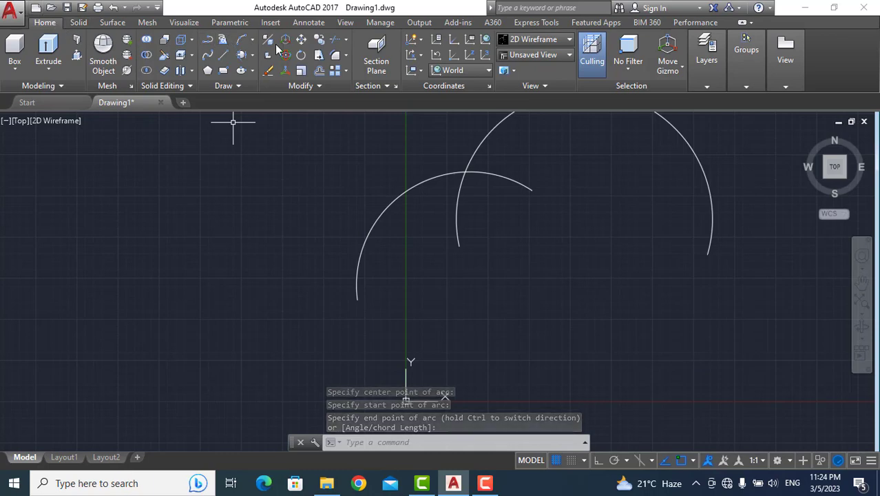
# Draw a Start, Center, Angle arc with an included angle of 110° in the empty area left of the first arc.
pyautogui.click(252, 40)
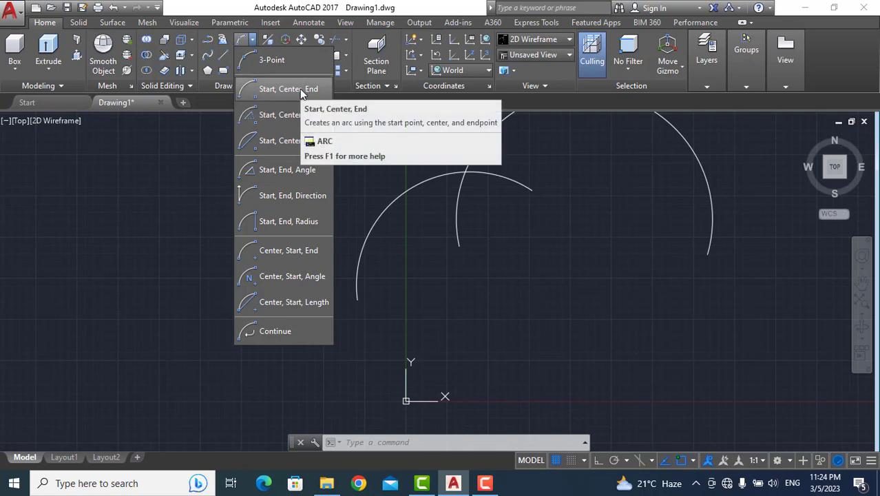
pyautogui.click(280, 117)
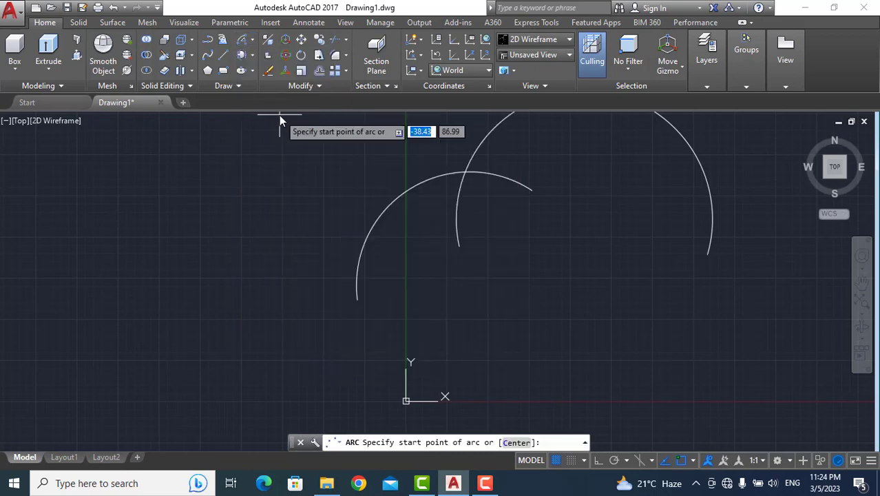
pyautogui.click(51, 332)
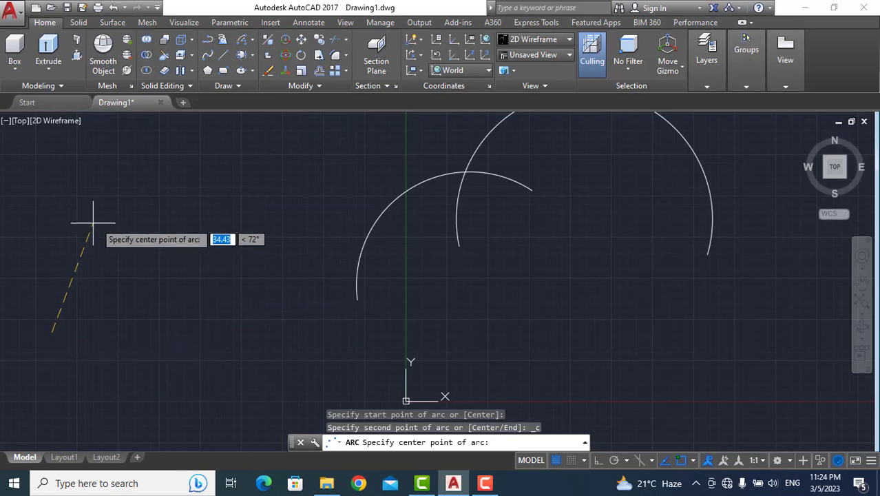
pyautogui.click(146, 221)
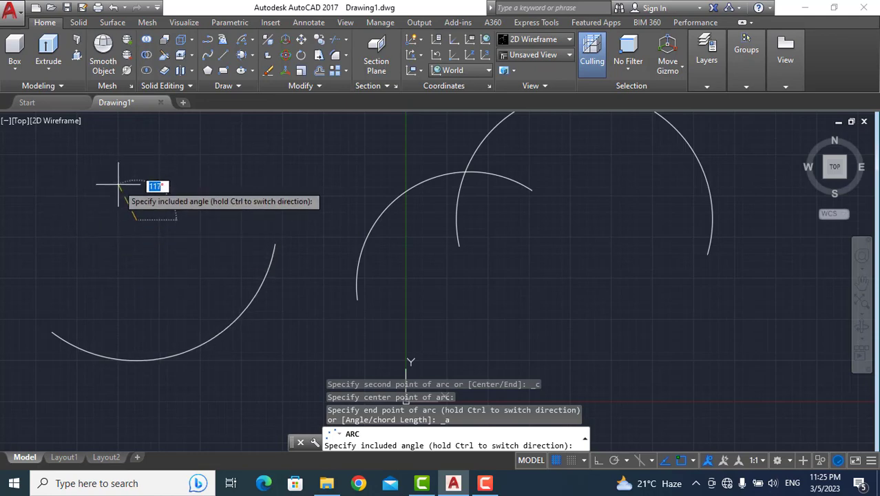
pyautogui.write('1')
pyautogui.press('Return')
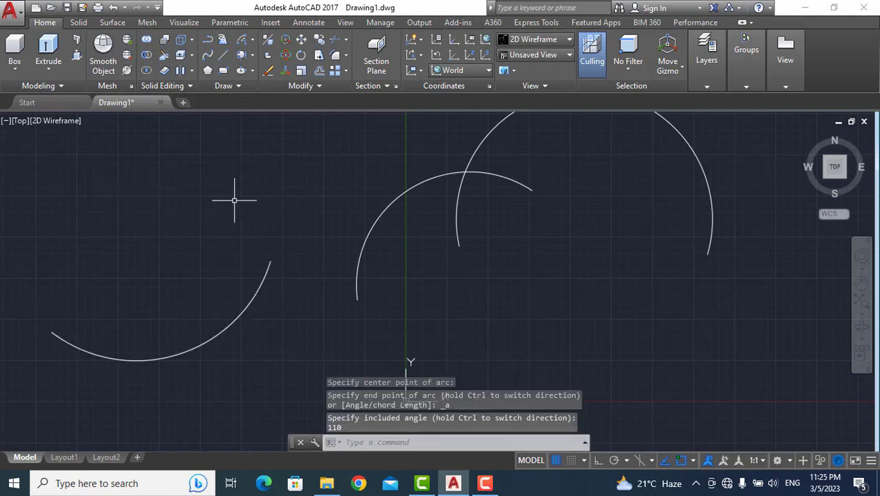
# Draw a Start, Center, Length arc with a 60 mm chord left of the Y axis, opening upward above the 110° arc.
pyautogui.click(252, 39)
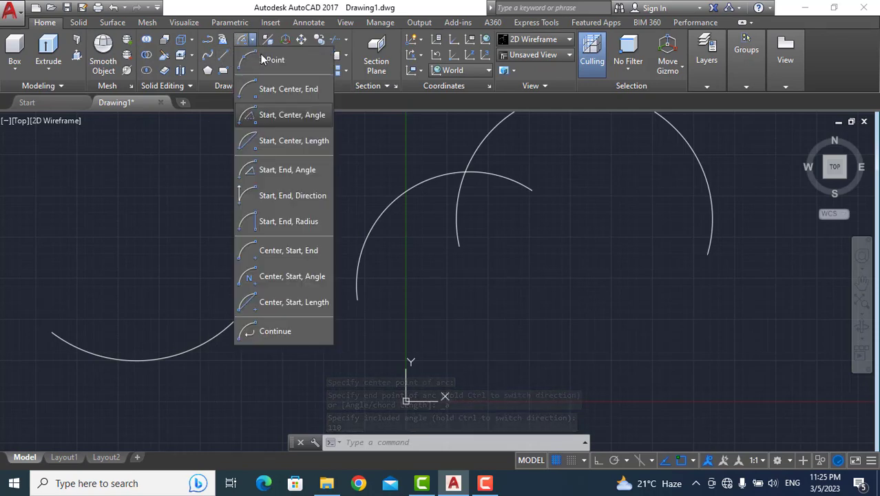
pyautogui.click(293, 145)
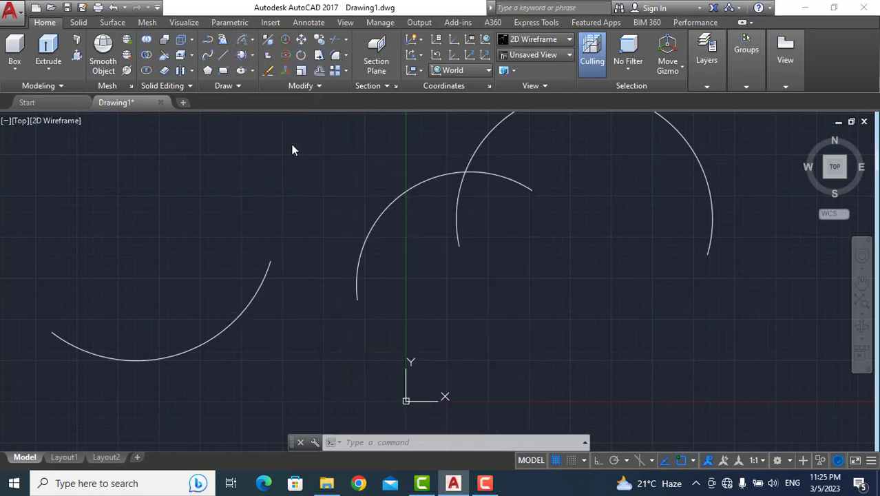
pyautogui.click(143, 249)
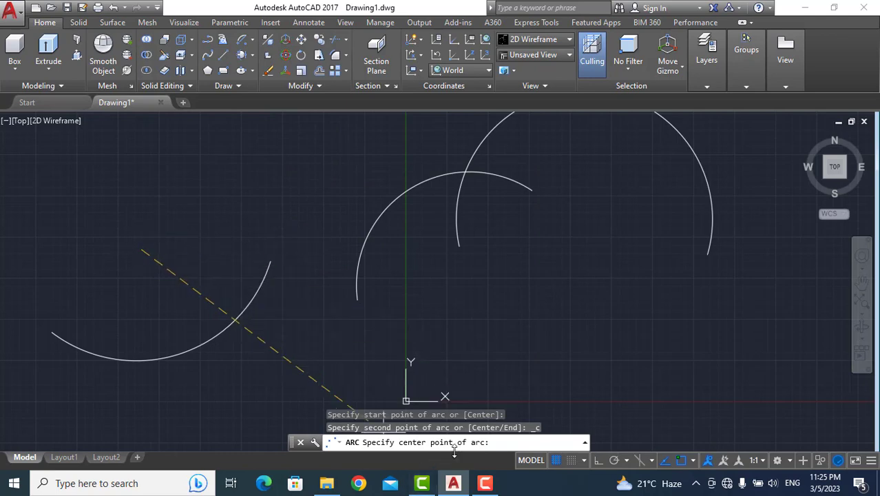
pyautogui.click(228, 140)
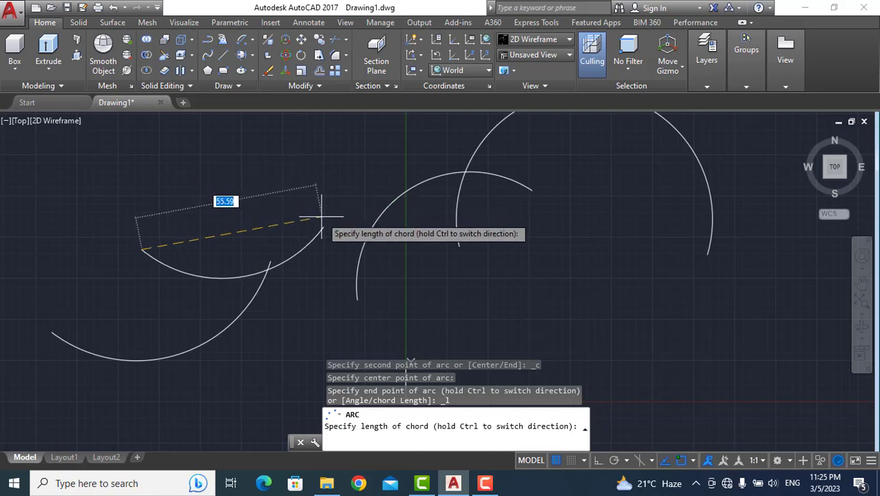
pyautogui.write('60')
pyautogui.press('Return')
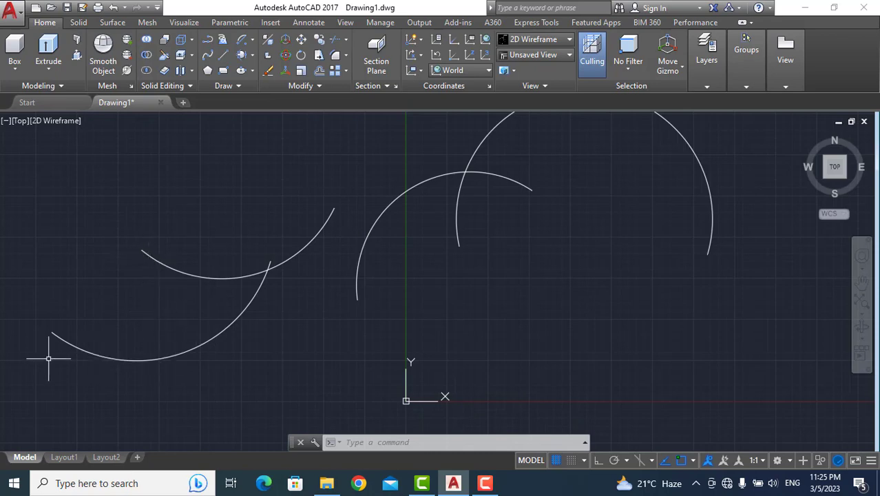
# Erase the three-point arc, both arcs left of the Y axis, and the large arc right of it, leaving the drawing empty.
pyautogui.moveTo(39, 360)
pyautogui.mouseDown()
pyautogui.moveTo(157, 354)
pyautogui.moveTo(527, 294)
pyautogui.moveTo(534, 161)
pyautogui.moveTo(393, 122)
pyautogui.moveTo(386, 175)
pyautogui.mouseUp()
pyautogui.press('Delete')
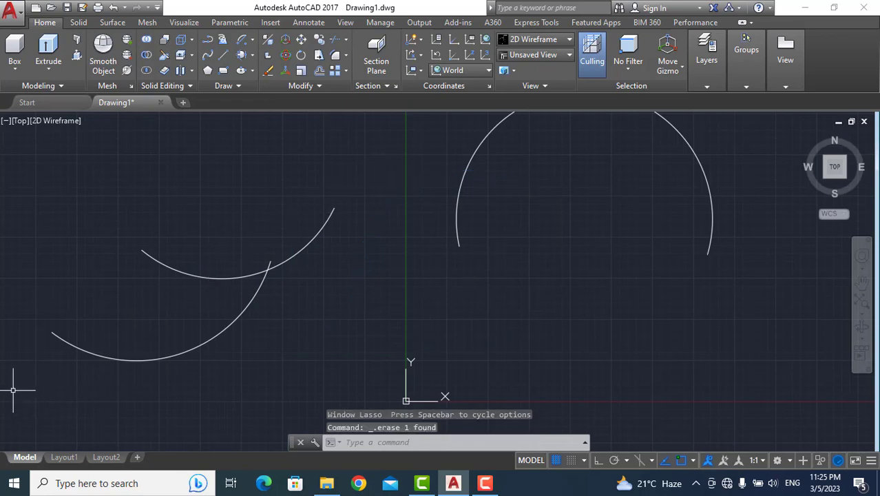
pyautogui.moveTo(13, 390)
pyautogui.mouseDown()
pyautogui.moveTo(238, 402)
pyautogui.moveTo(456, 272)
pyautogui.moveTo(269, 141)
pyautogui.moveTo(196, 148)
pyautogui.moveTo(154, 164)
pyautogui.mouseUp()
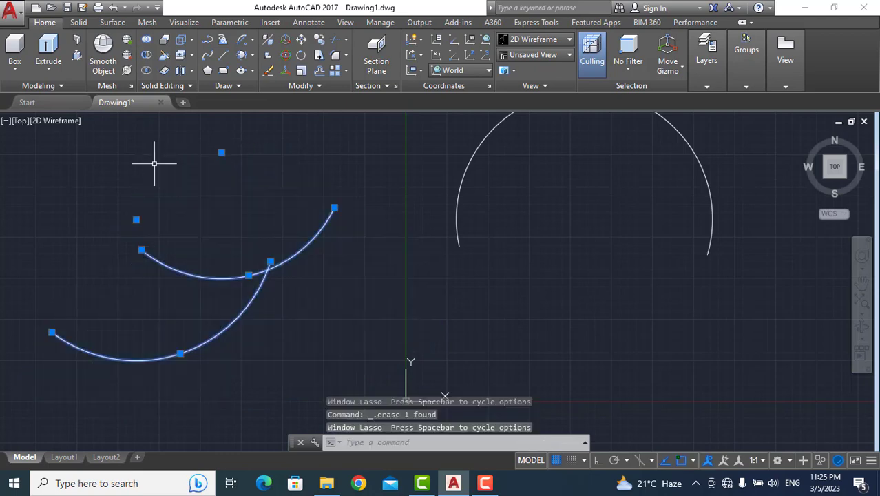
pyautogui.press('Delete')
pyautogui.click(467, 167)
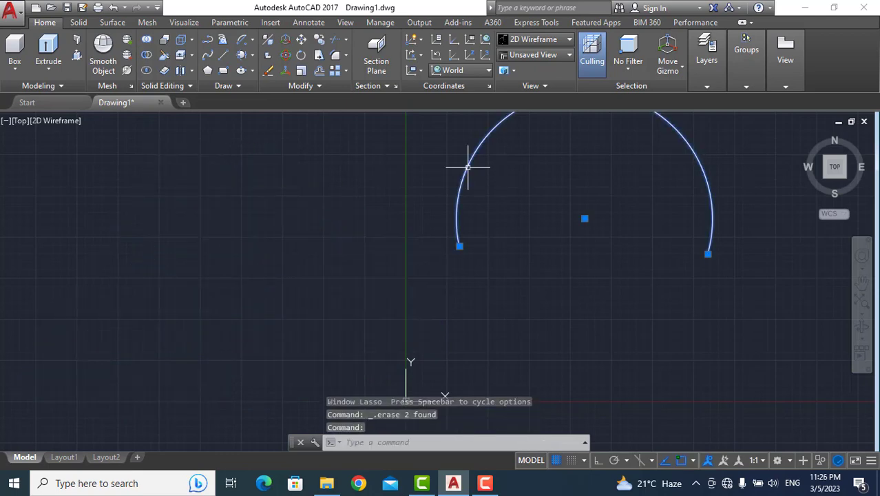
pyautogui.press('Delete')
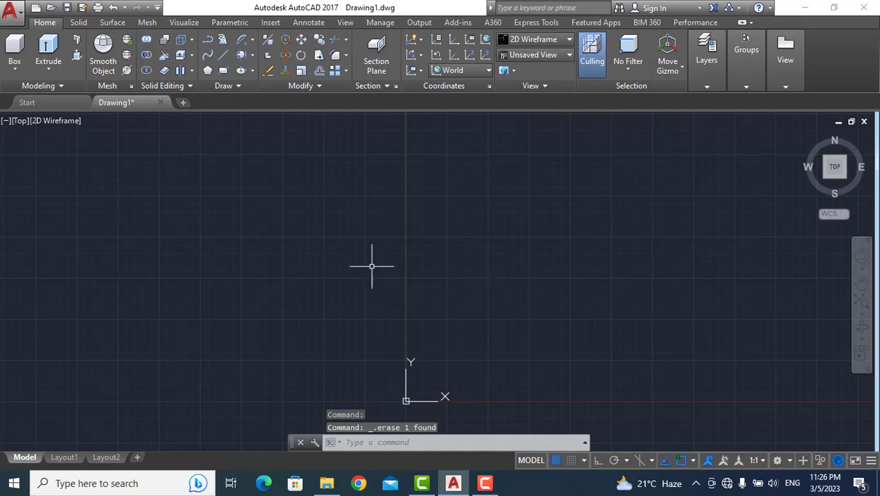
# Draw a Start, End, Angle arc left of the Y axis between two nearly level points, with an included angle of 60°.
pyautogui.click(252, 40)
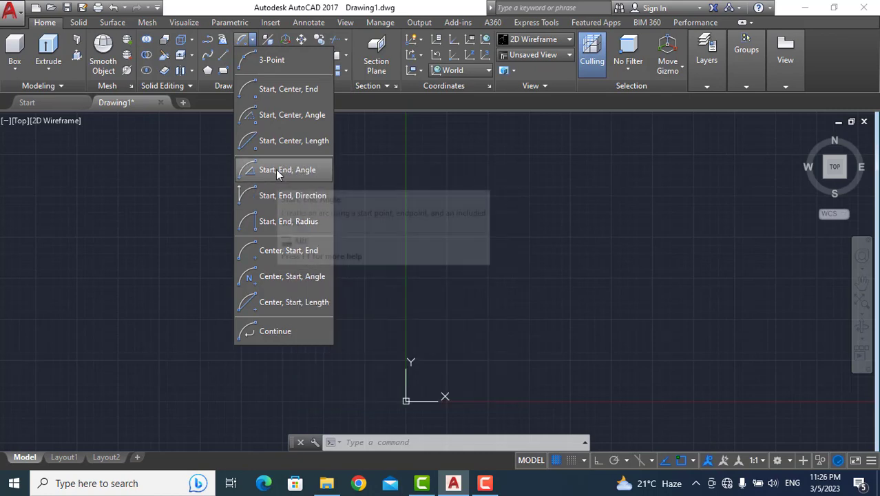
pyautogui.click(279, 171)
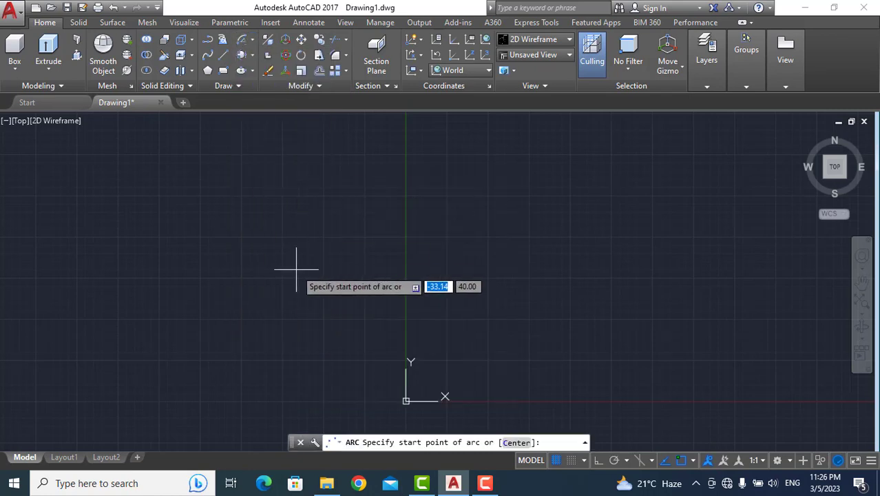
pyautogui.click(130, 302)
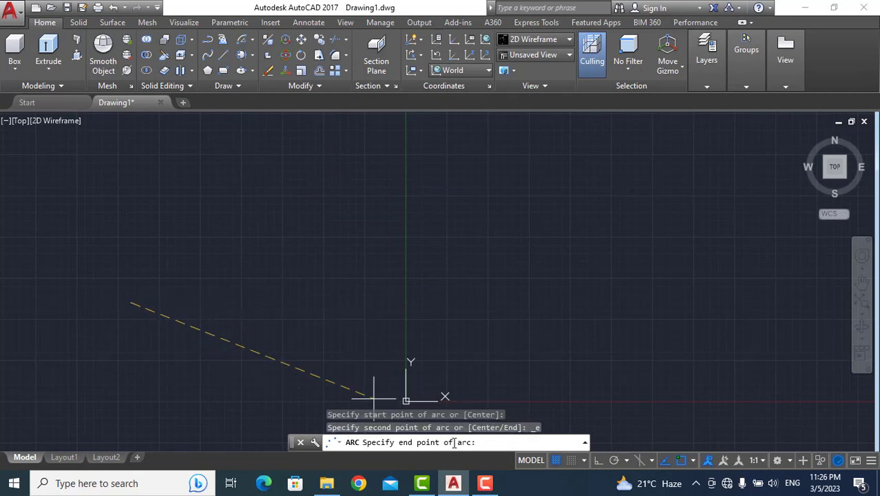
pyautogui.click(269, 304)
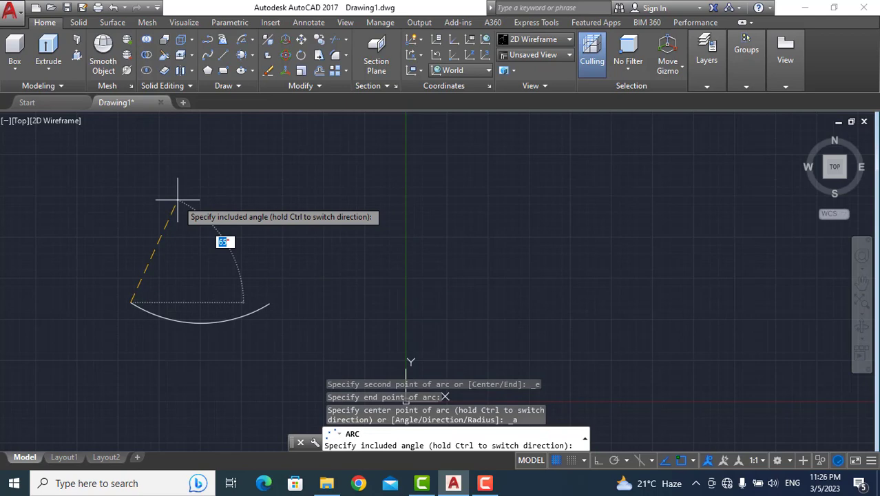
pyautogui.write('6')
pyautogui.press('Return')
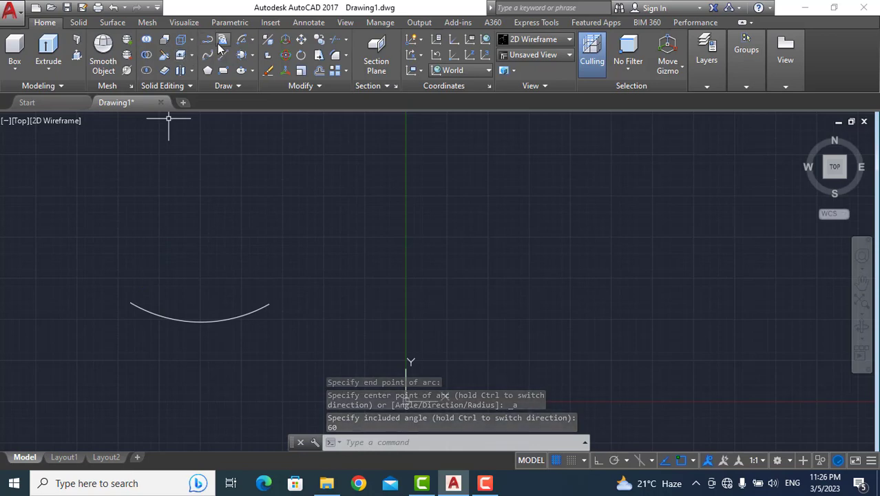
# Draw a Start, End, Direction arc above the 60° arc, slightly wider than it, with a start tangent direction of 40°.
pyautogui.click(254, 42)
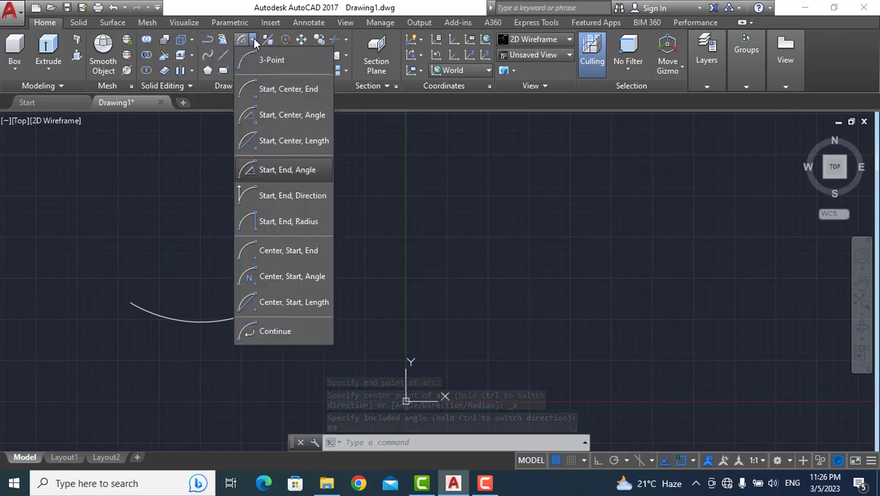
pyautogui.click(303, 201)
pyautogui.click(106, 222)
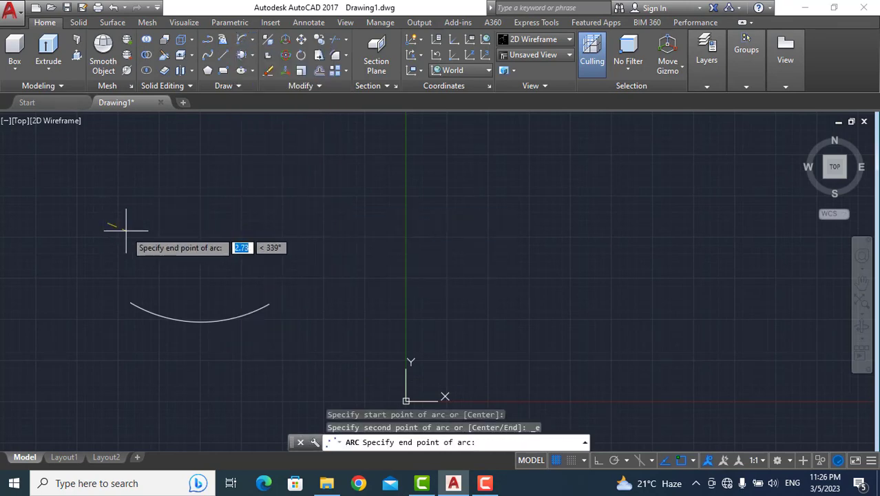
pyautogui.click(295, 222)
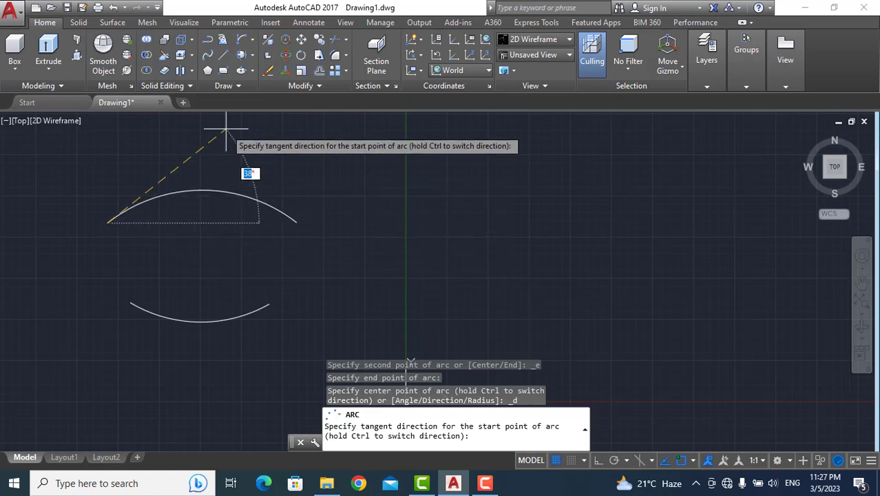
pyautogui.write('40')
pyautogui.press('Return')
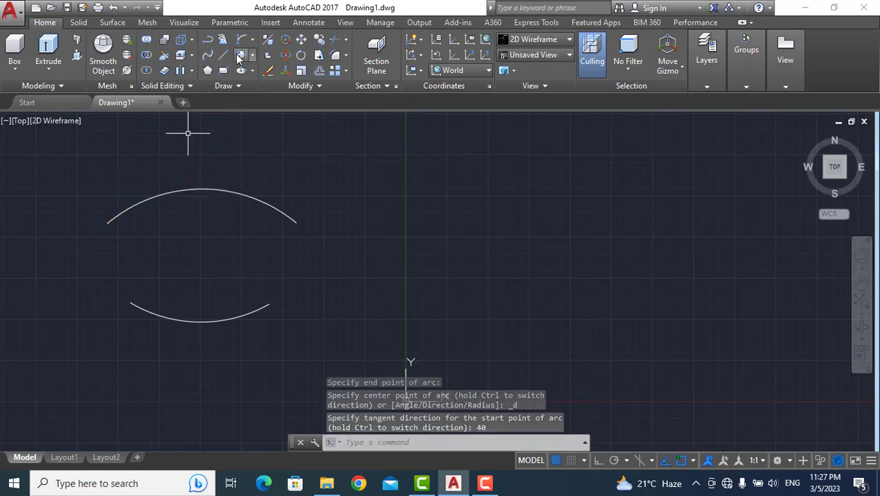
# Draw a Start, End, Radius arc with a 55 mm radius between two nearly level points right of the Y axis.
pyautogui.click(253, 40)
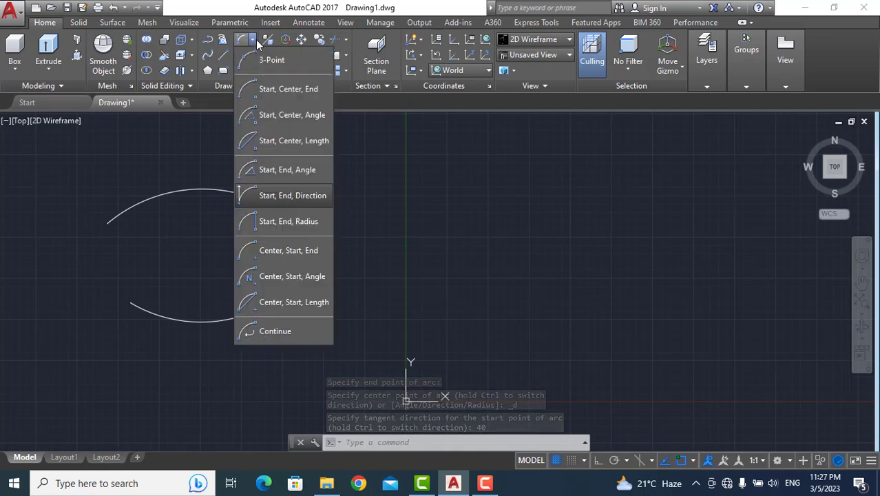
pyautogui.click(299, 222)
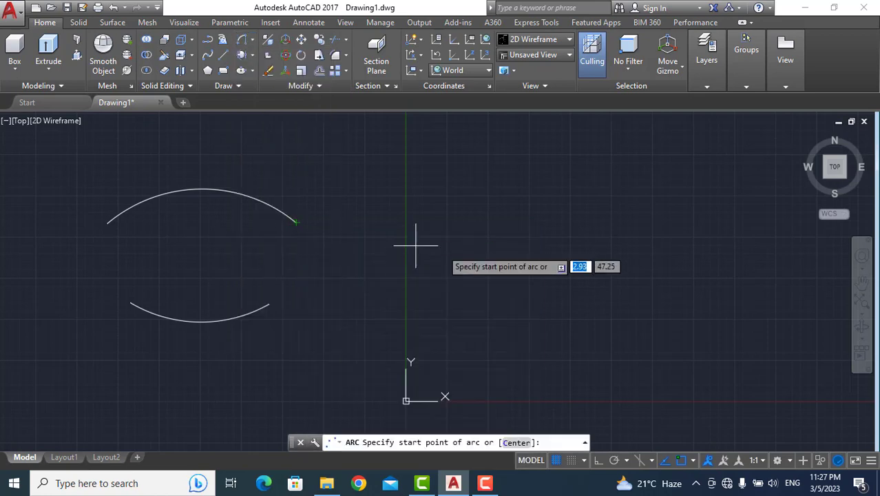
pyautogui.click(471, 251)
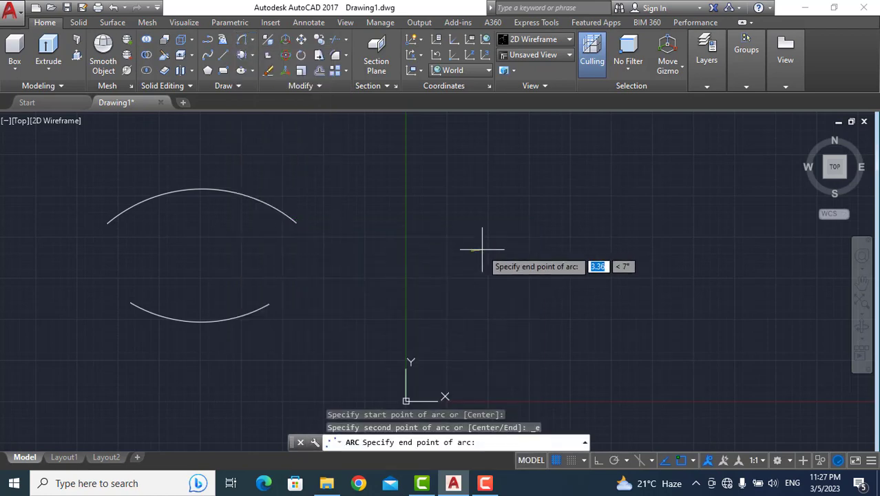
pyautogui.click(638, 249)
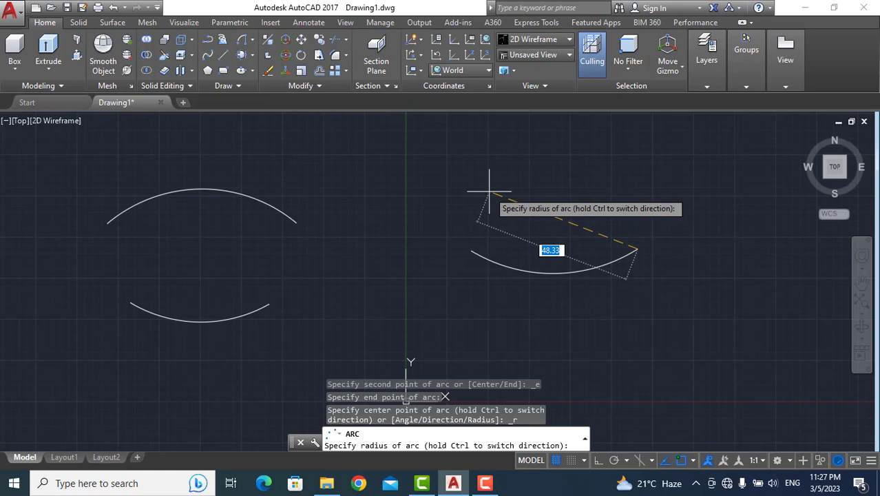
pyautogui.write('55')
pyautogui.press('Return')
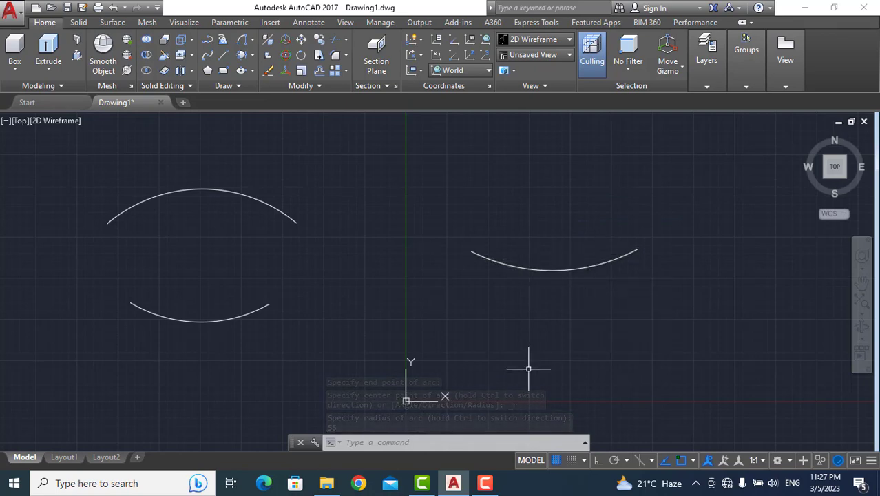
# Draw a Center, Start, End arc centred above the 55 mm radius arc, opening upward and crossing that arc near its right end.
pyautogui.click(253, 42)
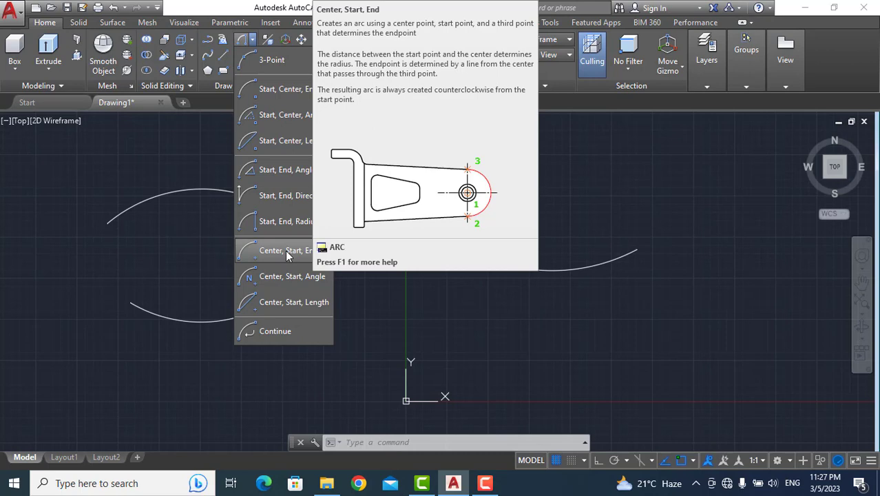
pyautogui.click(287, 252)
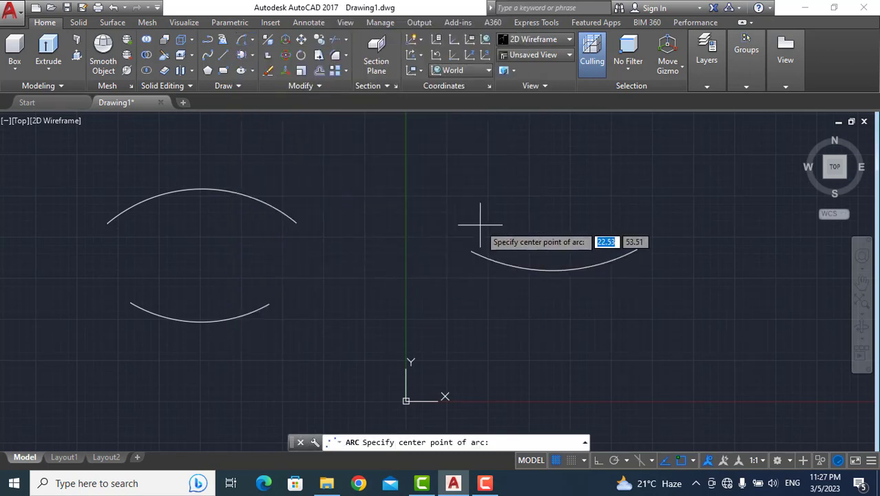
pyautogui.click(539, 177)
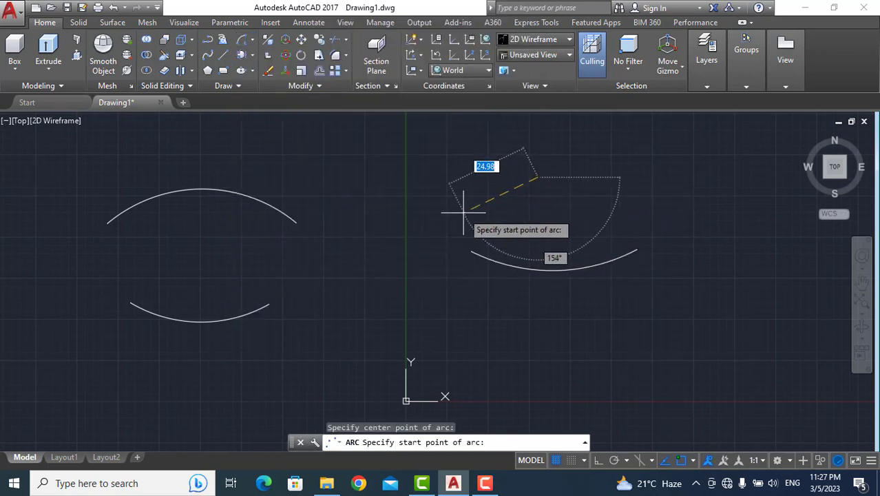
pyautogui.click(652, 177)
pyautogui.click(628, 208)
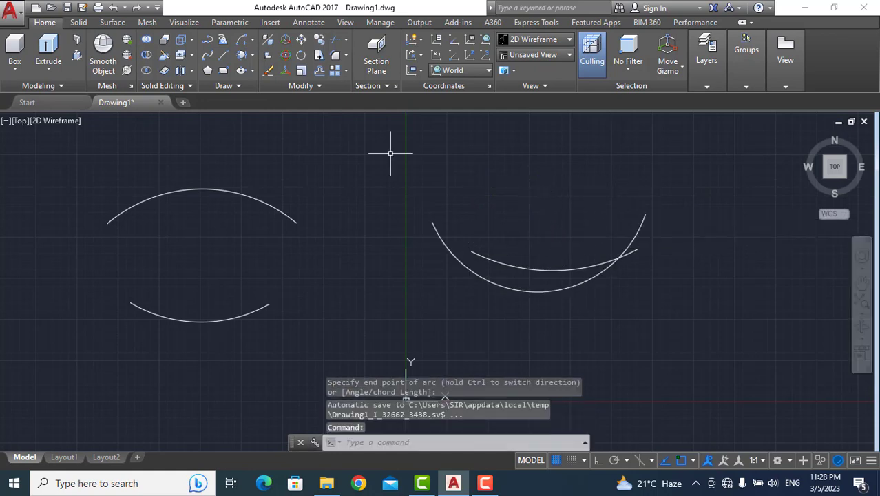
pyautogui.click(252, 42)
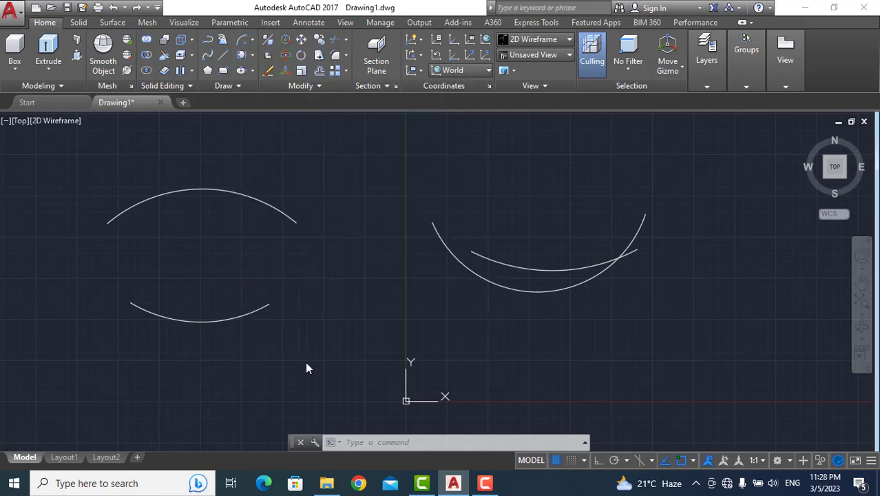
pyautogui.click(551, 271)
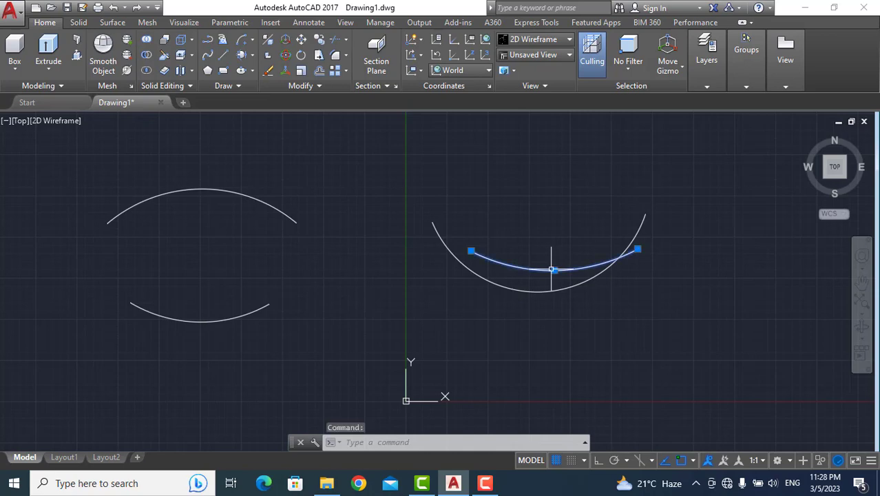
pyautogui.press('Escape')
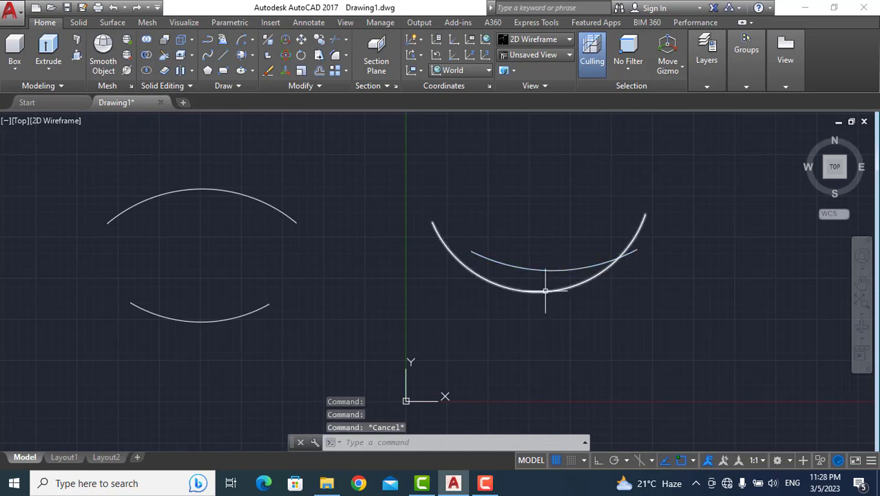
# Erase the centre-start-end arc, the 55 mm radius arc, and both arcs left of the Y axis.
pyautogui.click(545, 291)
pyautogui.press('Delete')
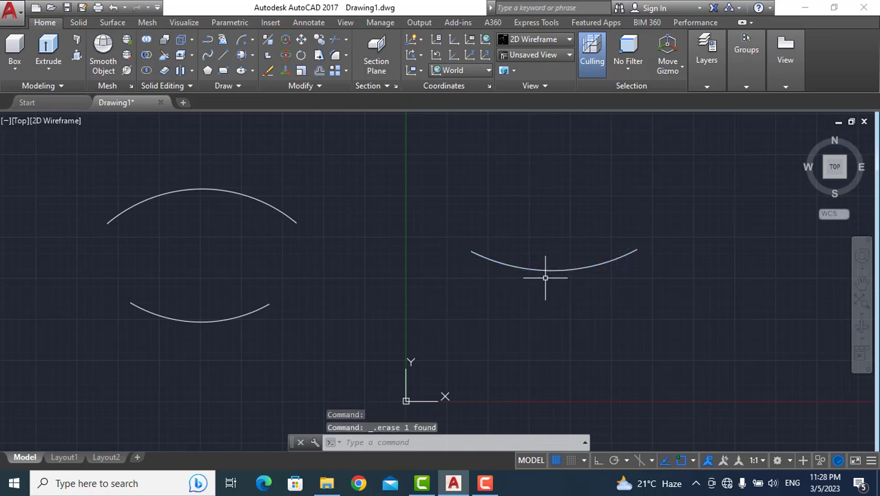
pyautogui.click(548, 268)
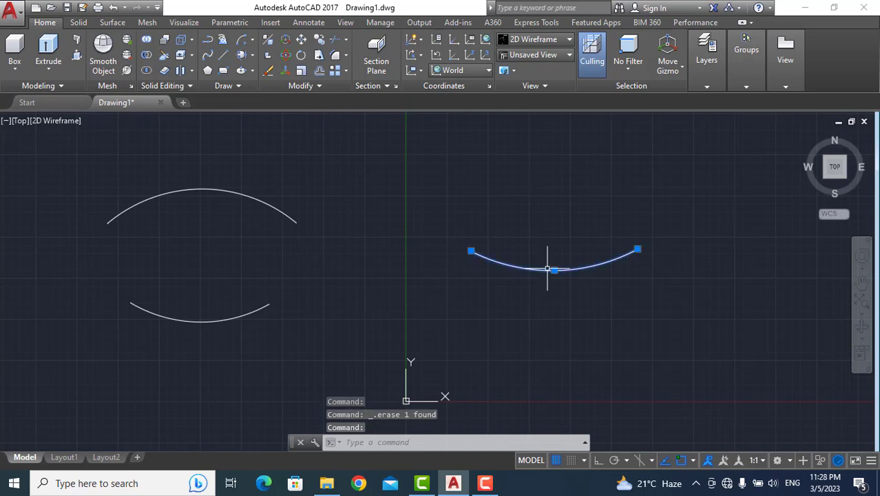
pyautogui.press('Delete')
pyautogui.click(296, 221)
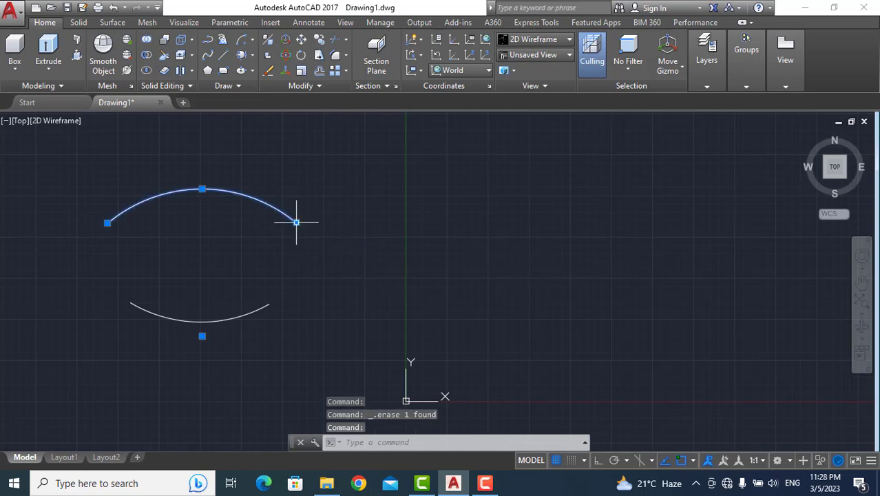
pyautogui.click(253, 314)
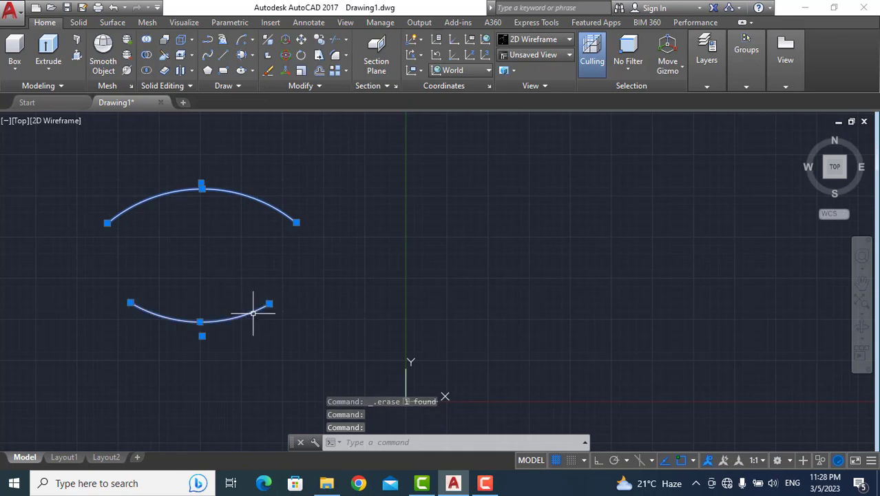
pyautogui.press('Delete')
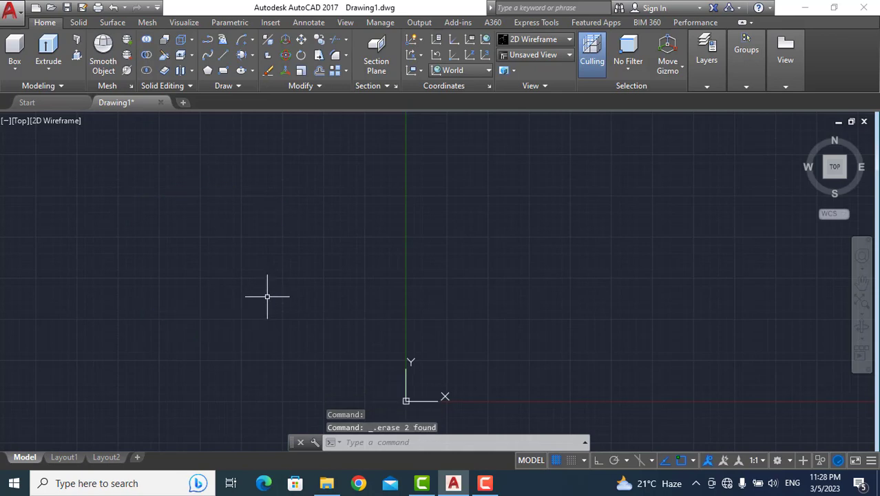
# Draw a three-point arc arching over the Y axis, starting left of it at about (-28, 41).
pyautogui.write('a')
pyautogui.press('Return')
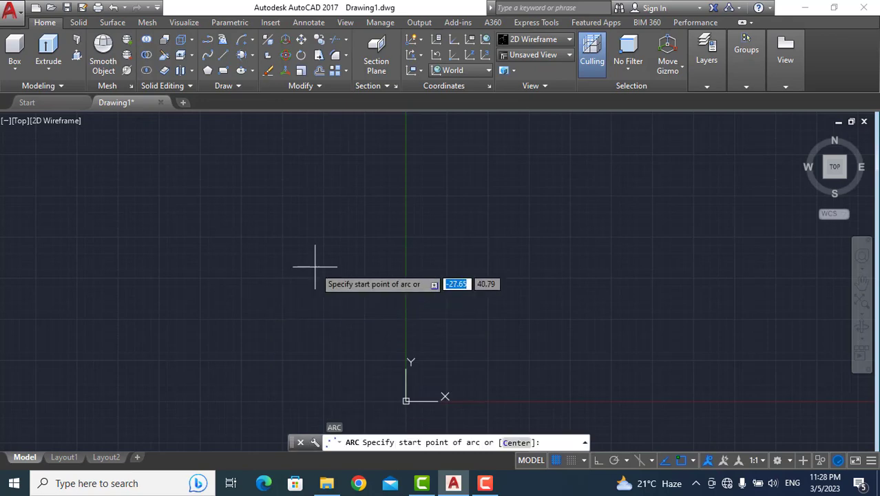
pyautogui.click(315, 266)
pyautogui.click(499, 191)
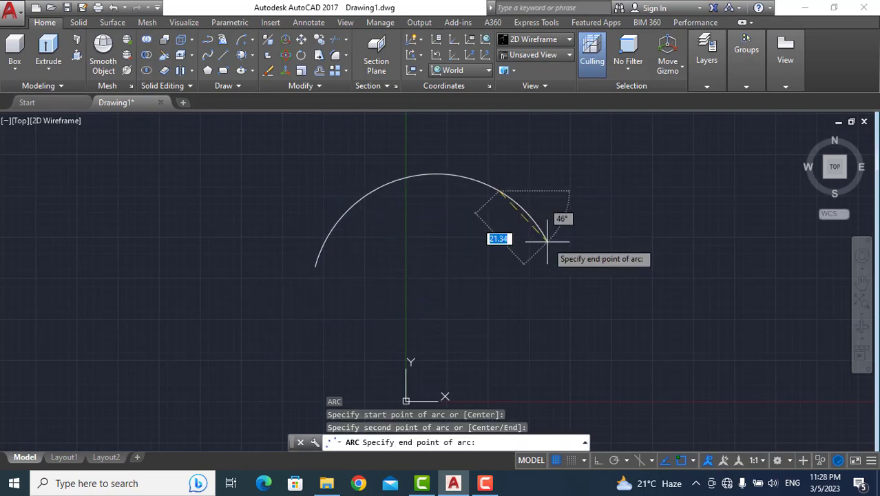
pyautogui.click(546, 229)
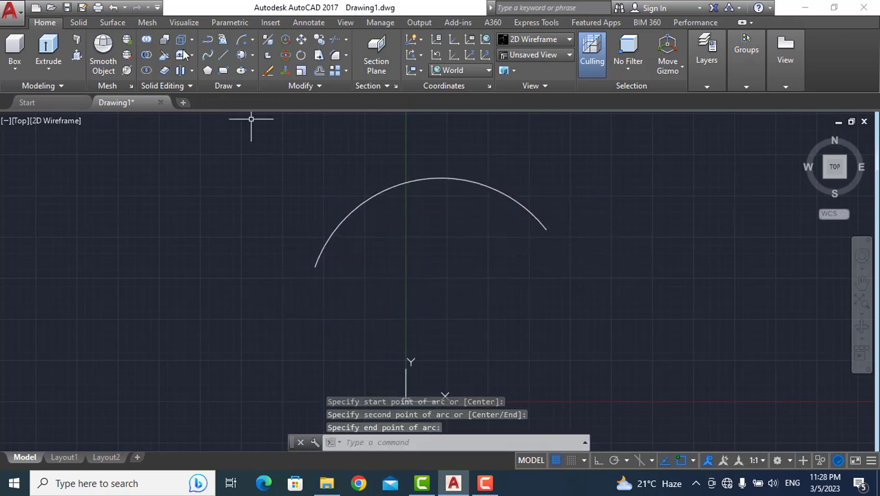
# Draw a Continue arc from the three-point arc's right end, dipping down and rising to a point further right.
pyautogui.click(252, 40)
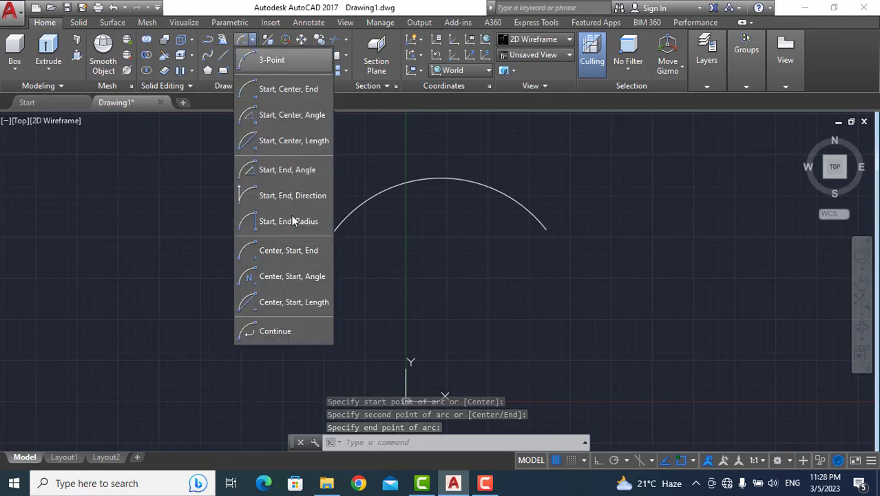
pyautogui.click(285, 331)
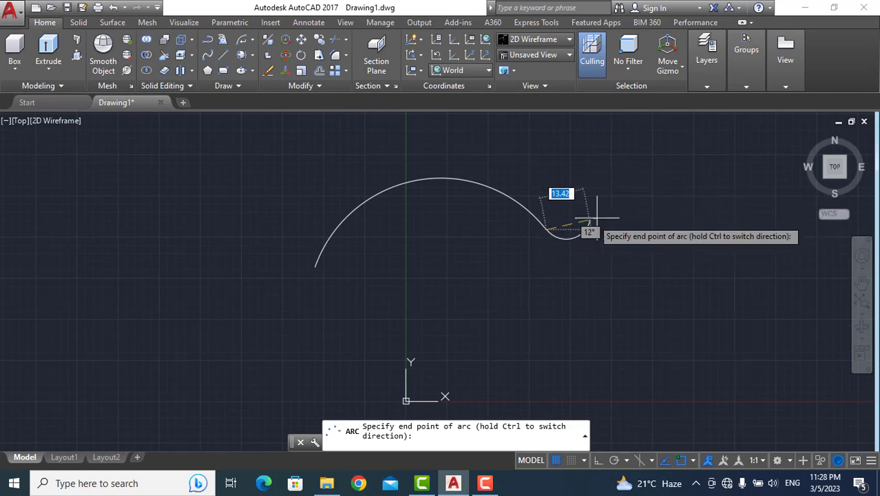
pyautogui.click(622, 204)
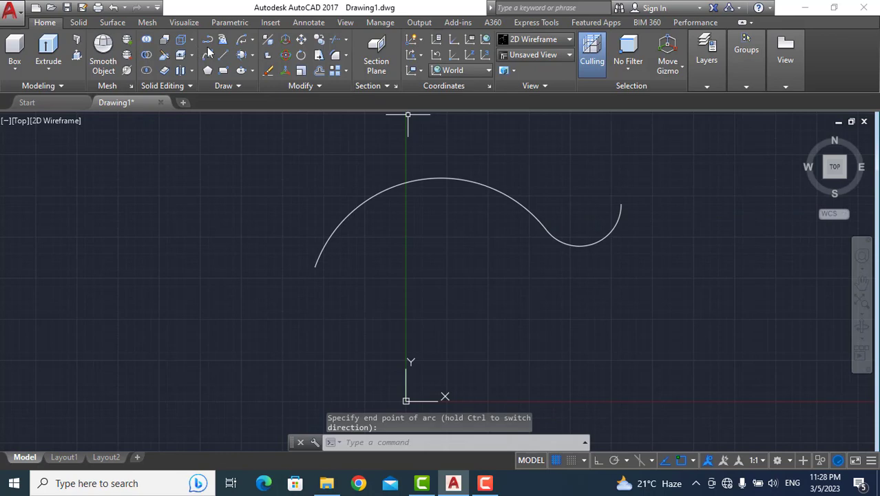
# Add another Continue arc from the dipping arc's right end, arching upward and ending further right and slightly higher.
pyautogui.click(238, 41)
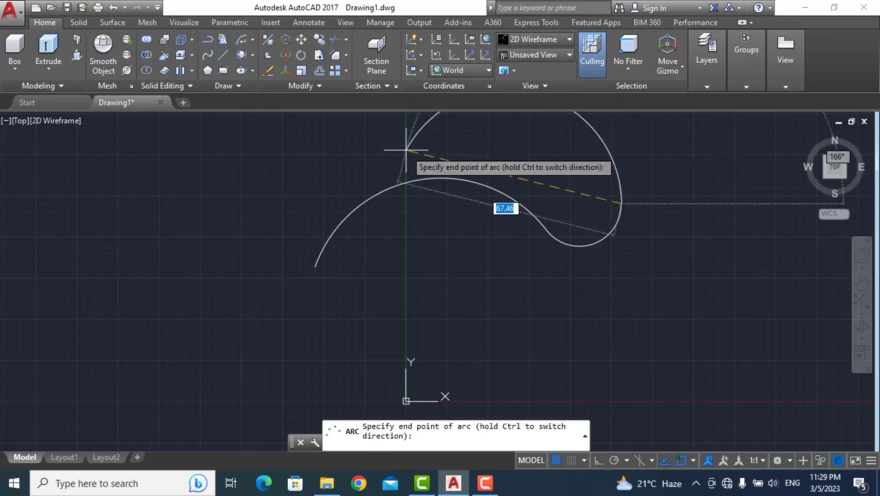
pyautogui.click(742, 170)
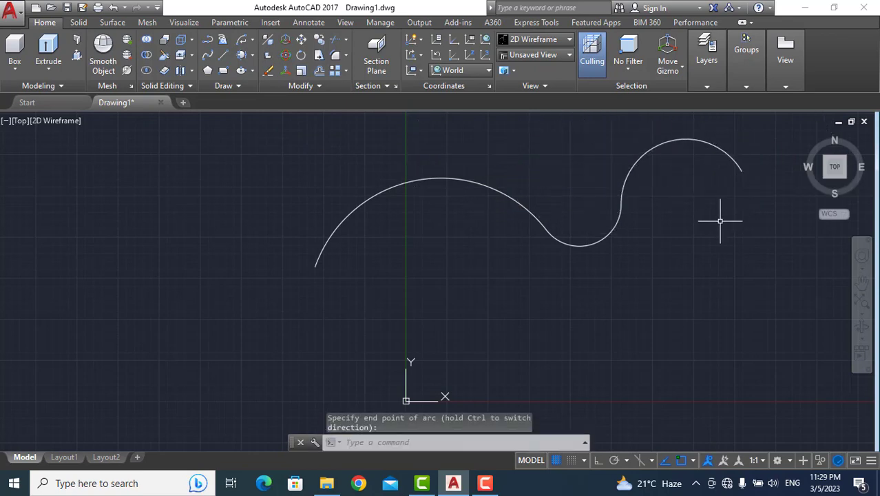
pyautogui.press('Escape')
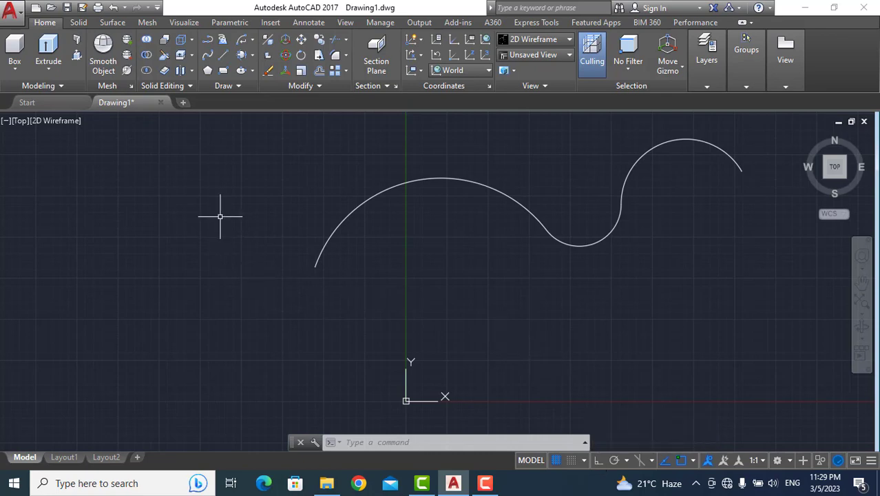
# Erase the rightmost continued arc, and erase the remaining two connected arcs.
pyautogui.moveTo(220, 216)
pyautogui.mouseDown()
pyautogui.moveTo(359, 340)
pyautogui.moveTo(654, 262)
pyautogui.moveTo(756, 183)
pyautogui.moveTo(747, 136)
pyautogui.moveTo(702, 122)
pyautogui.moveTo(658, 127)
pyautogui.mouseUp()
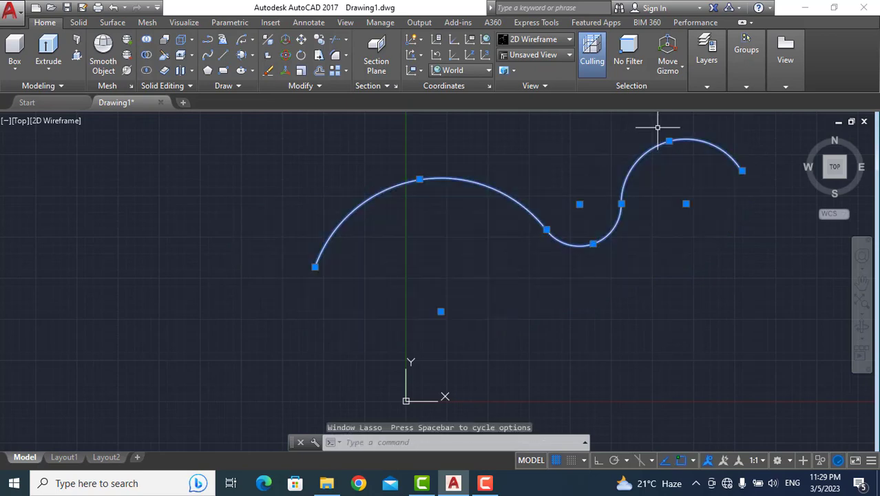
pyautogui.press('Escape')
pyautogui.click(648, 151)
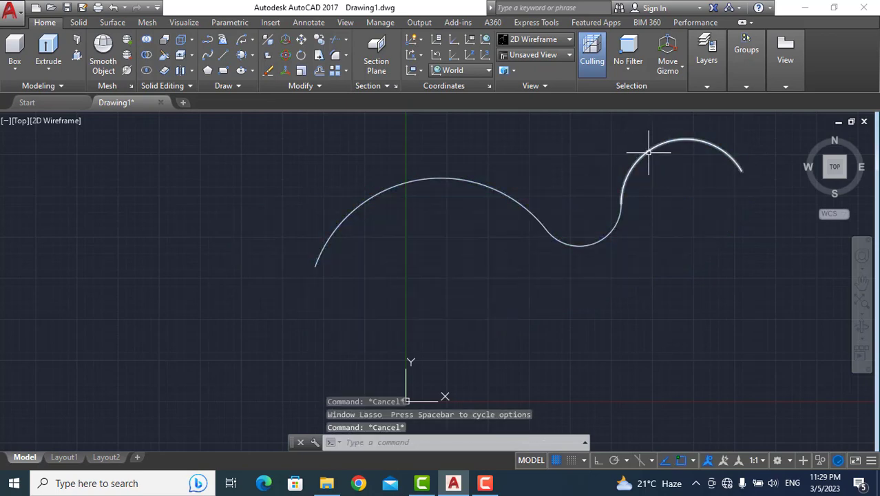
pyautogui.press('Delete')
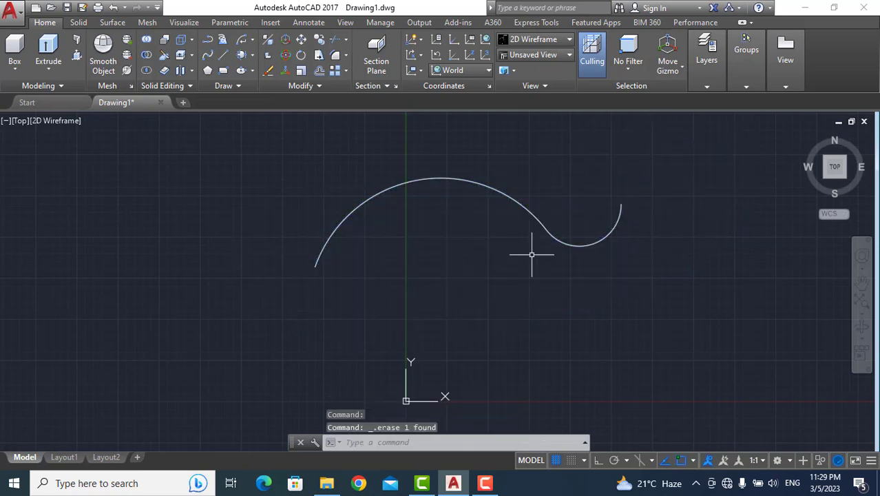
pyautogui.moveTo(204, 328)
pyautogui.mouseDown()
pyautogui.moveTo(293, 338)
pyautogui.moveTo(654, 258)
pyautogui.moveTo(607, 164)
pyautogui.moveTo(411, 143)
pyautogui.moveTo(371, 151)
pyautogui.mouseUp()
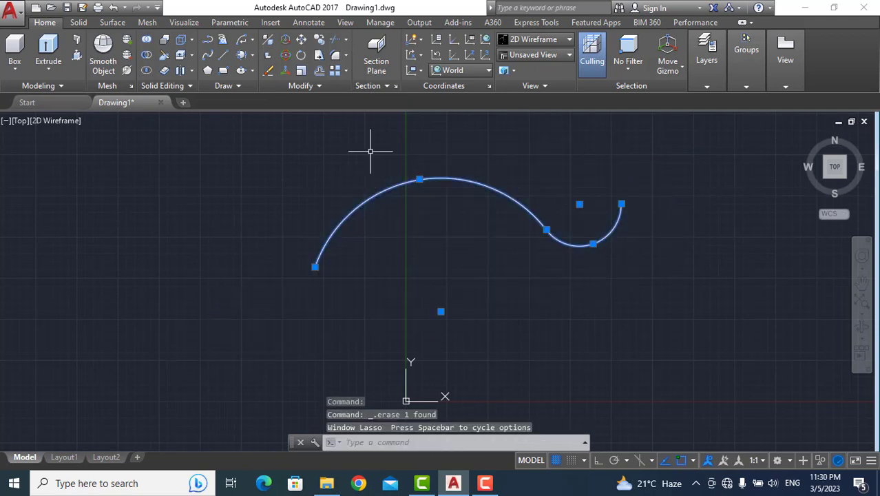
pyautogui.press('Delete')
# Draw a 55 mm line at 30° from a point left of the Y axis.
pyautogui.write('L')
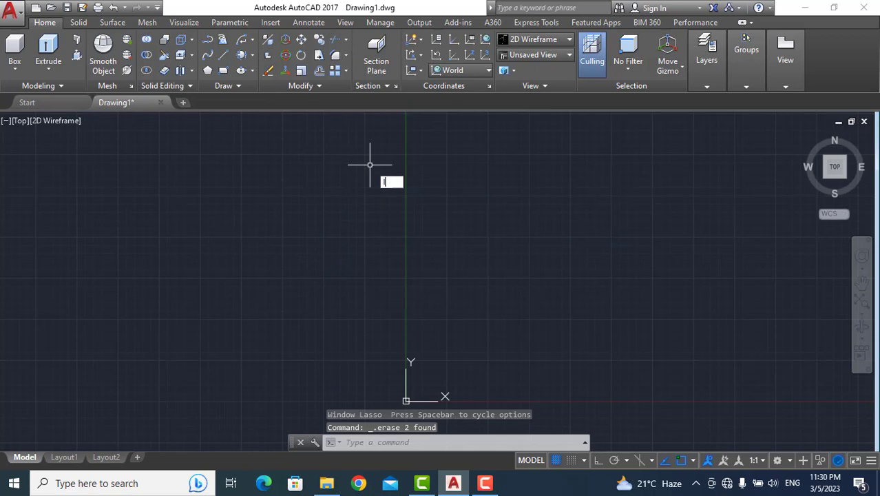
pyautogui.press('Return')
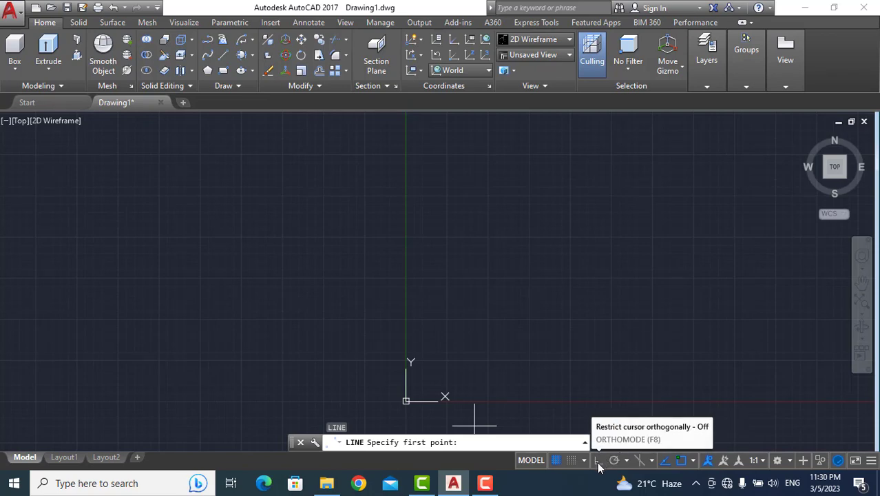
pyautogui.click(252, 290)
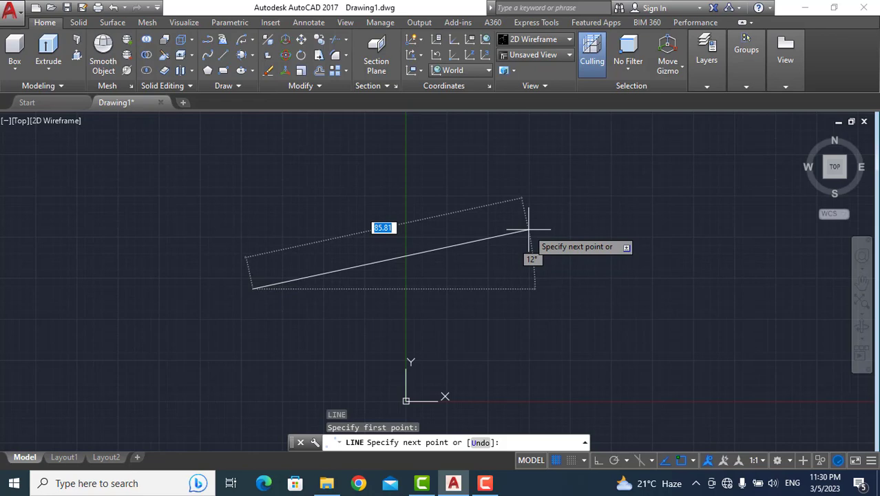
pyautogui.write('55')
pyautogui.press('Tab')
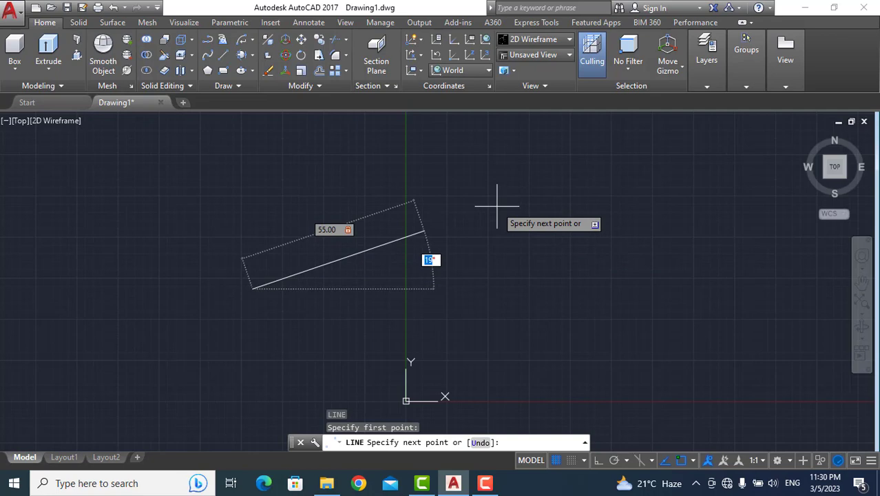
pyautogui.write('30')
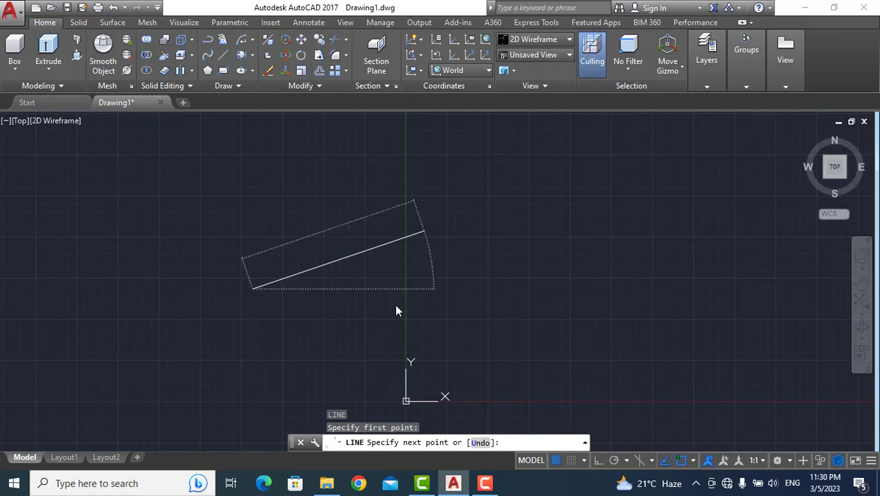
pyautogui.press('Return')
pyautogui.press('Escape')
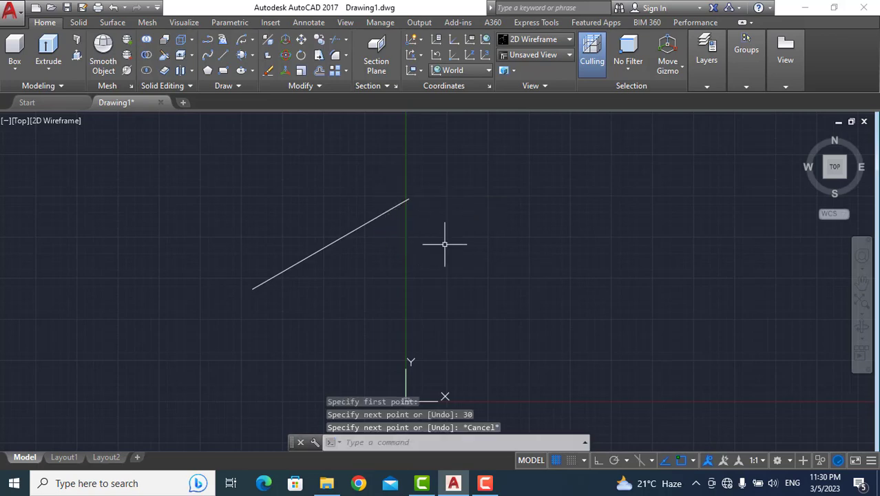
# Erase the inclined 55 mm line.
pyautogui.click(354, 232)
pyautogui.press('Escape')
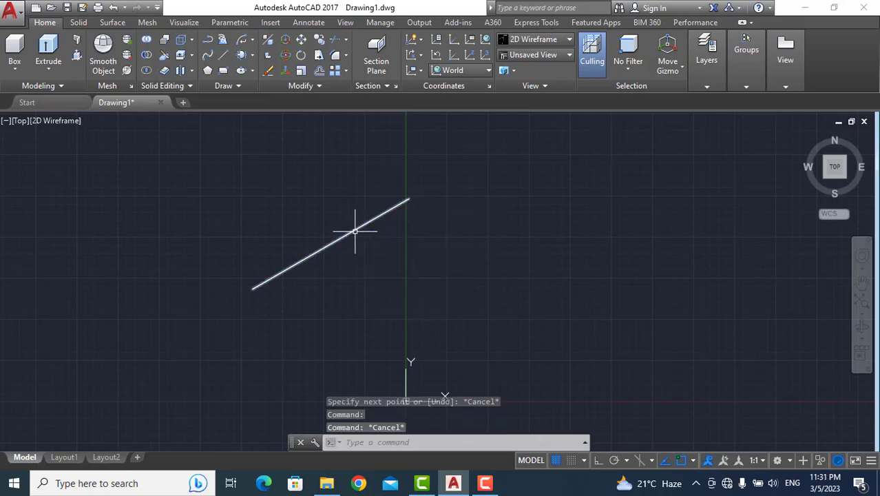
pyautogui.click(351, 228)
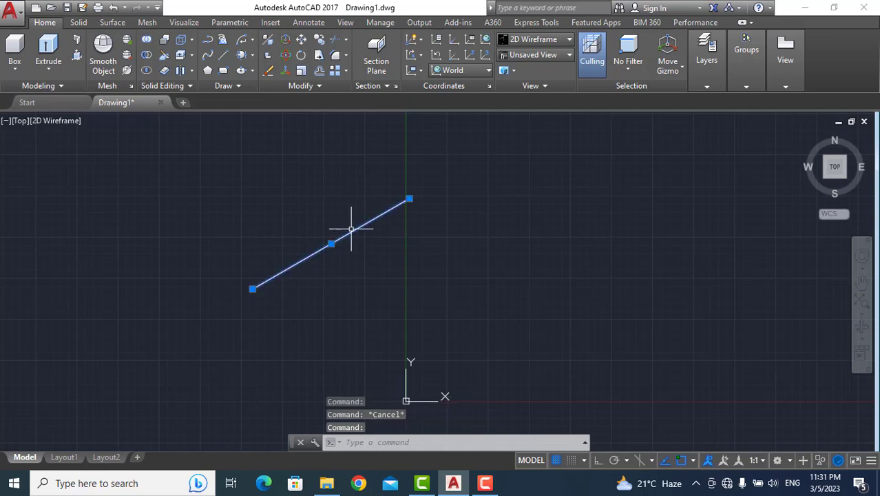
pyautogui.press('Delete')
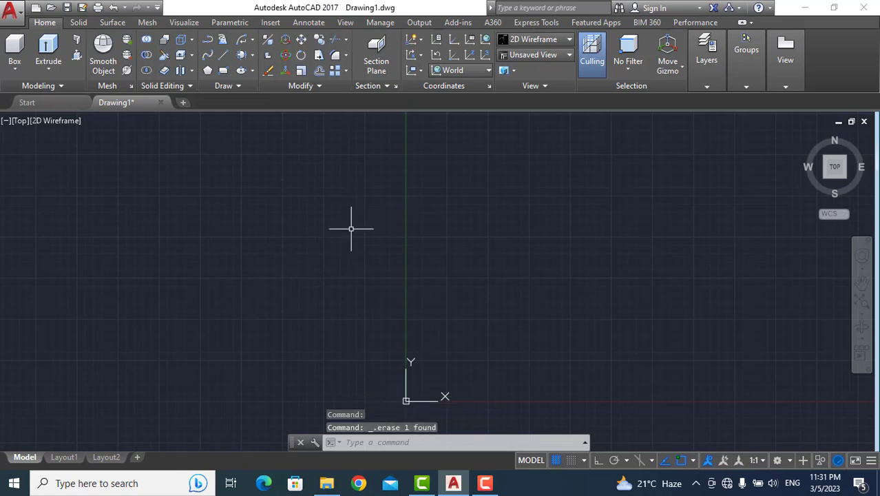
# Turn on Ortho mode and try it on a horizontal line, turning off object snap tracking and object snap.
pyautogui.click(599, 461)
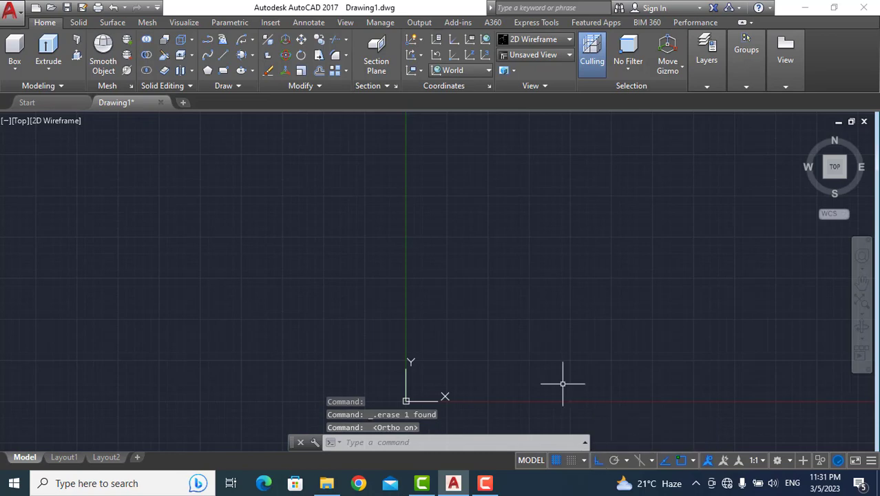
pyautogui.write('l')
pyautogui.press('Return')
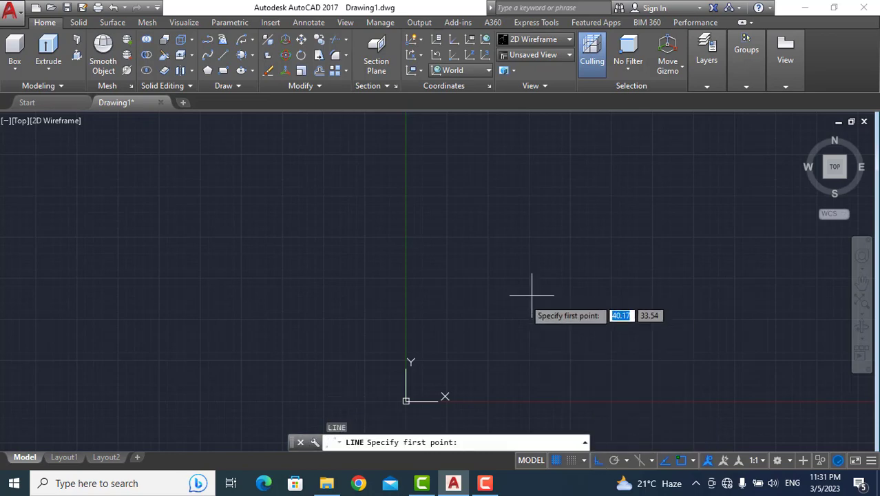
pyautogui.click(261, 293)
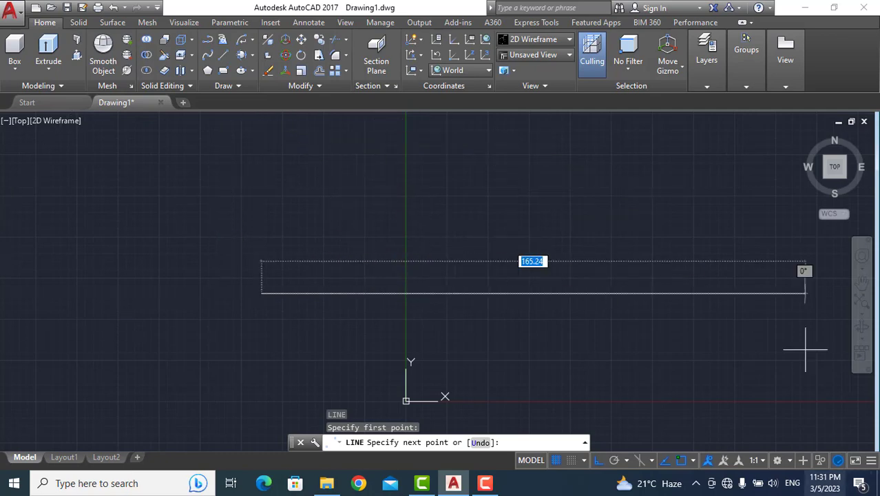
pyautogui.click(662, 460)
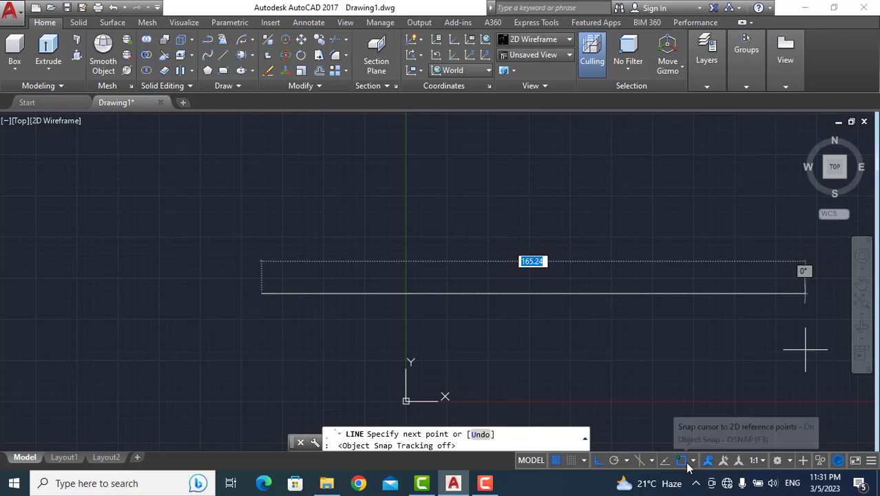
pyautogui.click(685, 462)
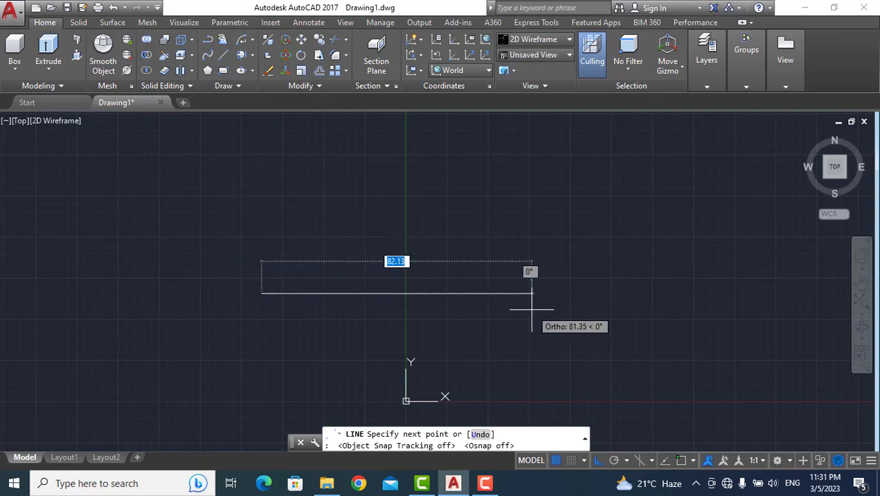
pyautogui.press('Escape')
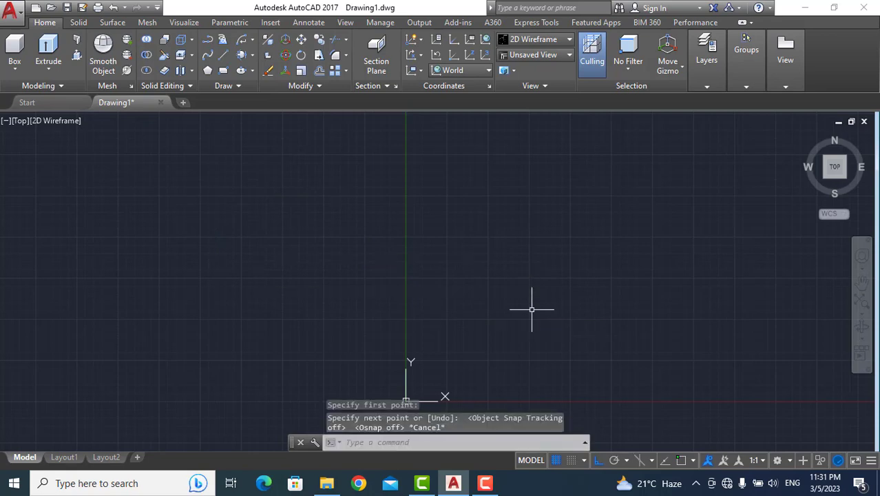
# Draw a long horizontal line above the origin, crossing the Y axis and extending further to its right.
pyautogui.write('l')
pyautogui.press('Return')
pyautogui.click(292, 251)
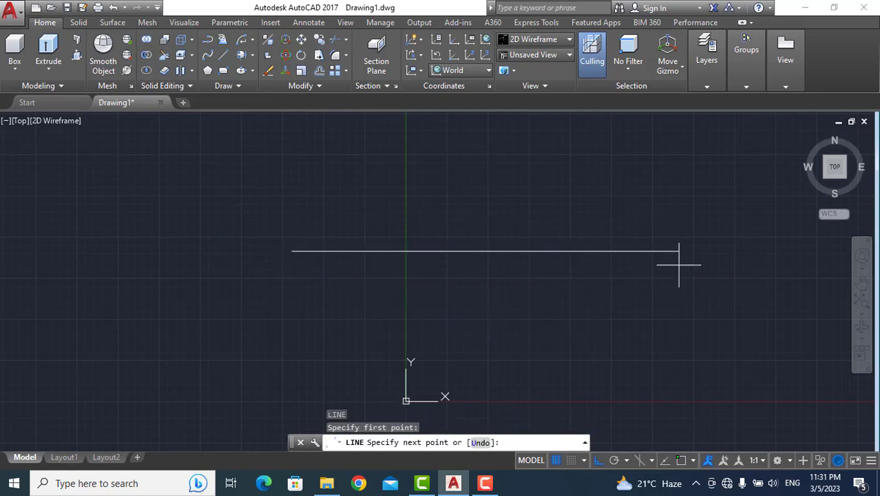
pyautogui.click(679, 264)
pyautogui.press('Escape')
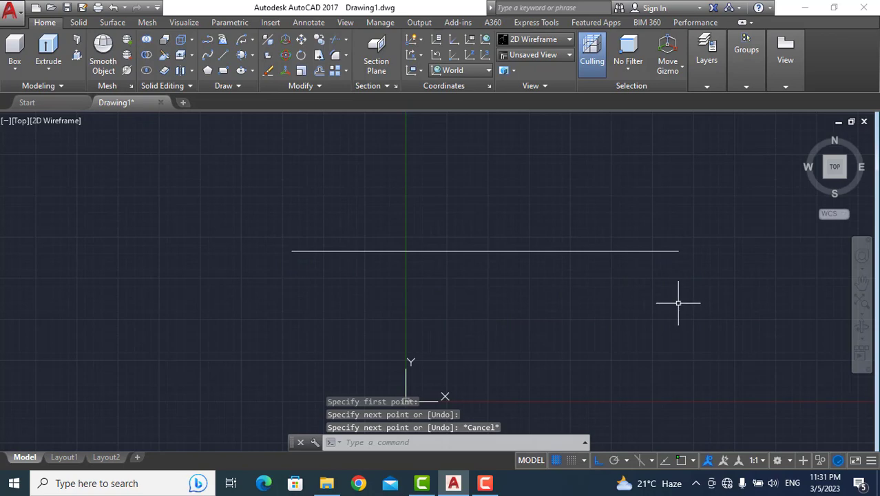
# Turn on object snap, start a trial line from the horizontal line's right endpoint, turn Ortho off, and cancel the line.
pyautogui.write('l')
pyautogui.press('Return')
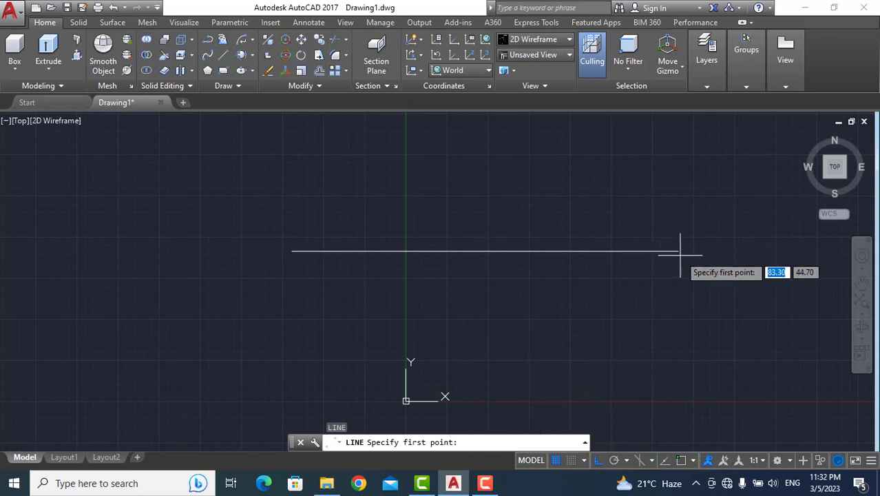
pyautogui.scroll(-2, 626, 240)
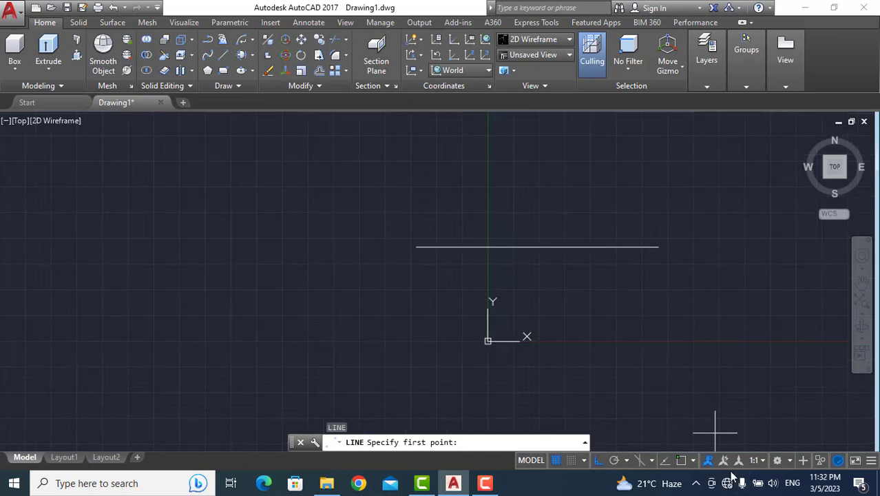
pyautogui.click(682, 462)
pyautogui.click(693, 462)
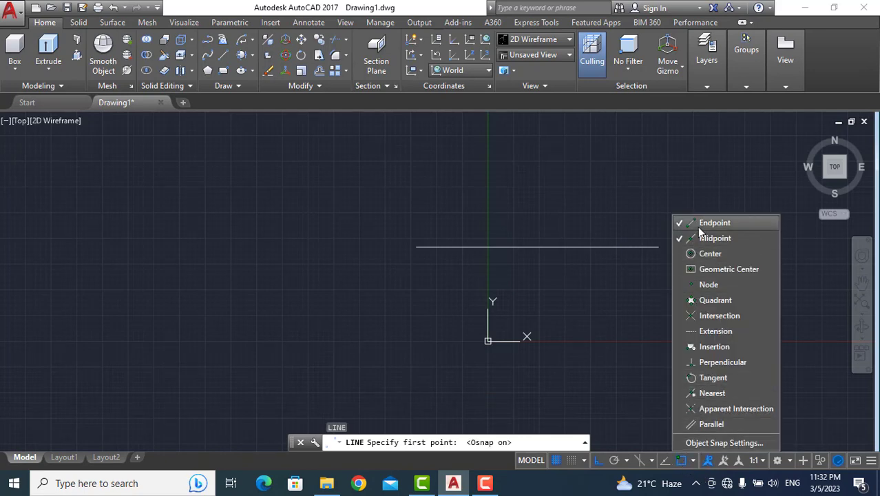
pyautogui.click(665, 270)
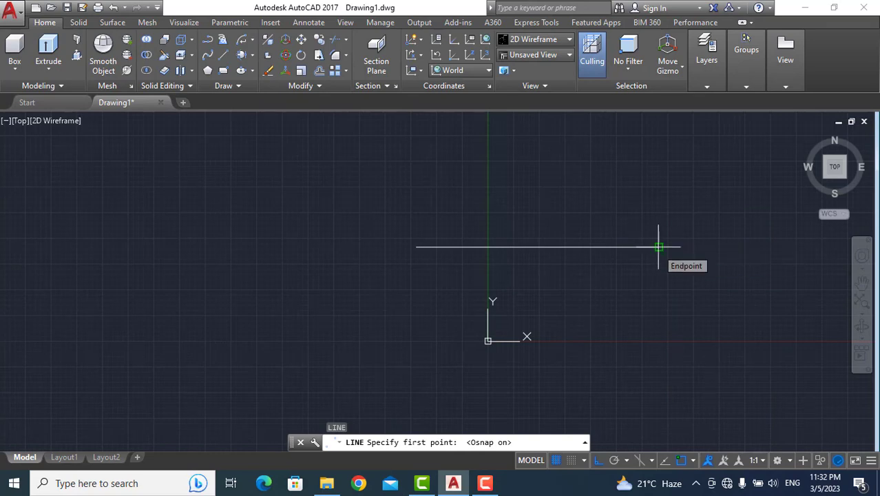
pyautogui.click(659, 247)
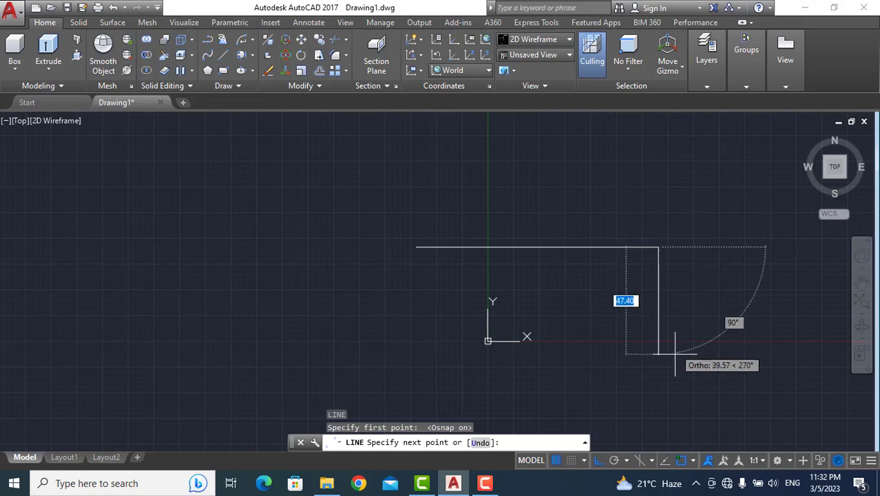
pyautogui.click(597, 460)
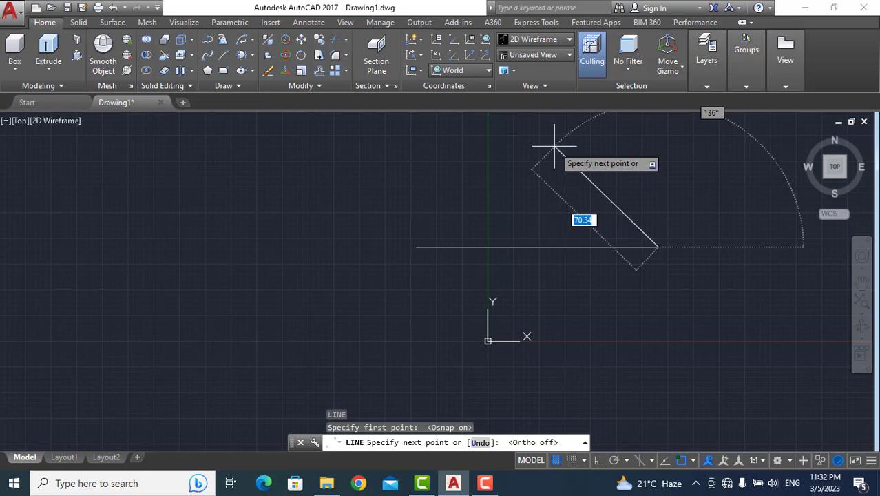
pyautogui.press('Escape')
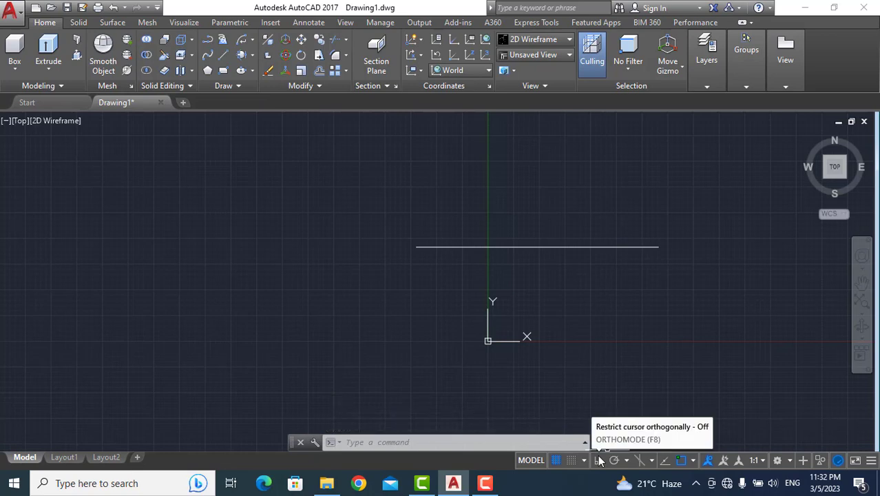
# Review the available object snap modes and switch object snap off.
pyautogui.click(693, 464)
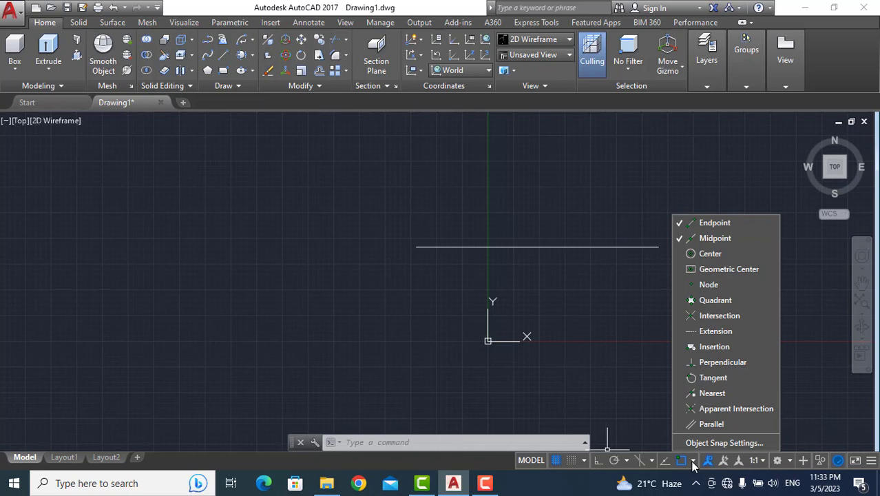
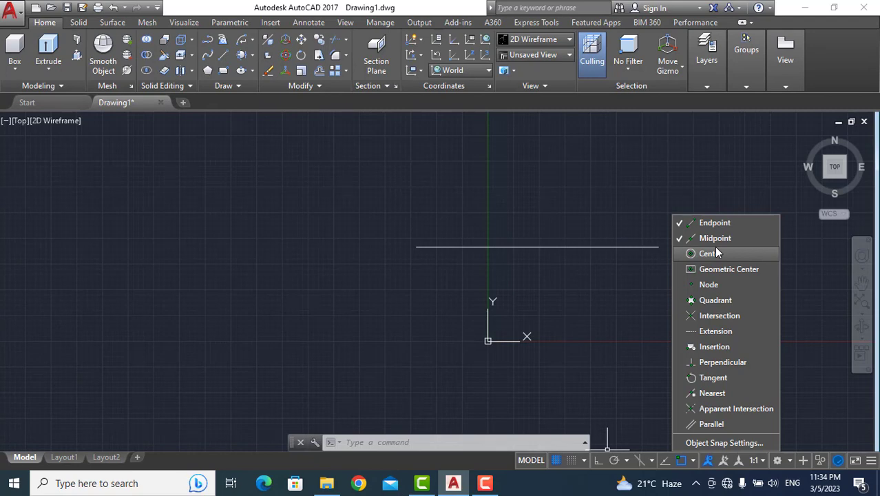
pyautogui.click(648, 277)
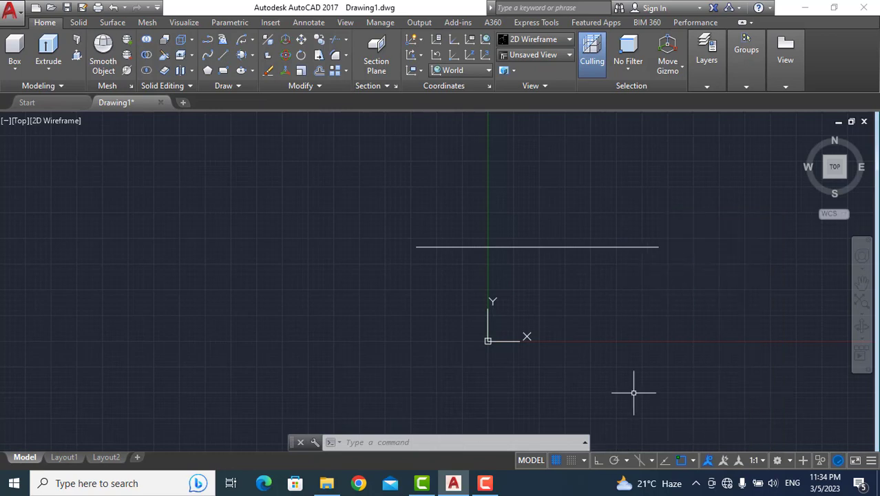
pyautogui.click(681, 460)
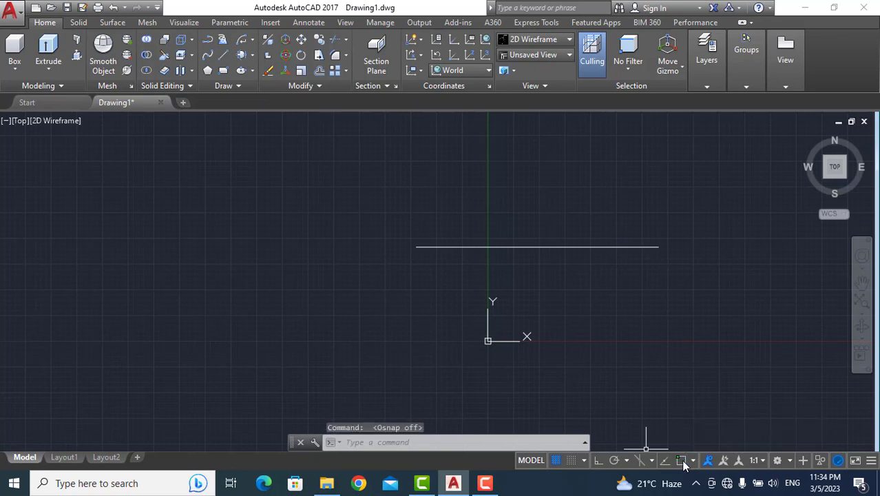
pyautogui.click(681, 460)
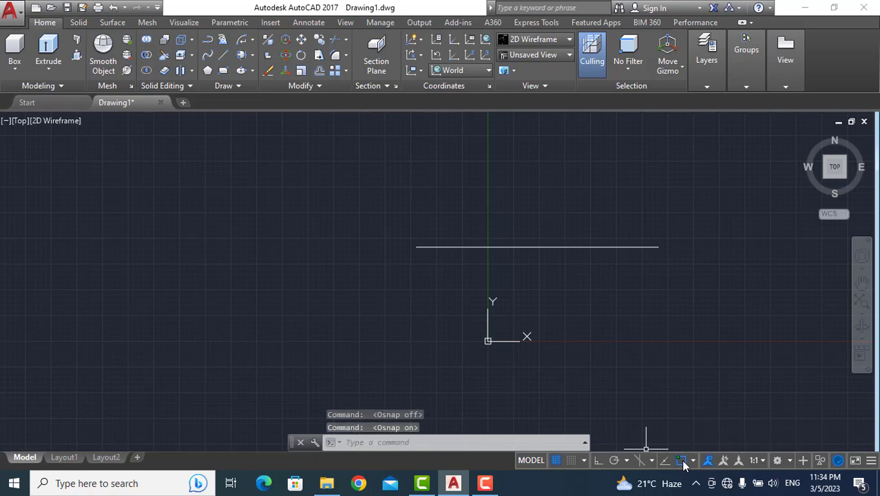
pyautogui.click(681, 460)
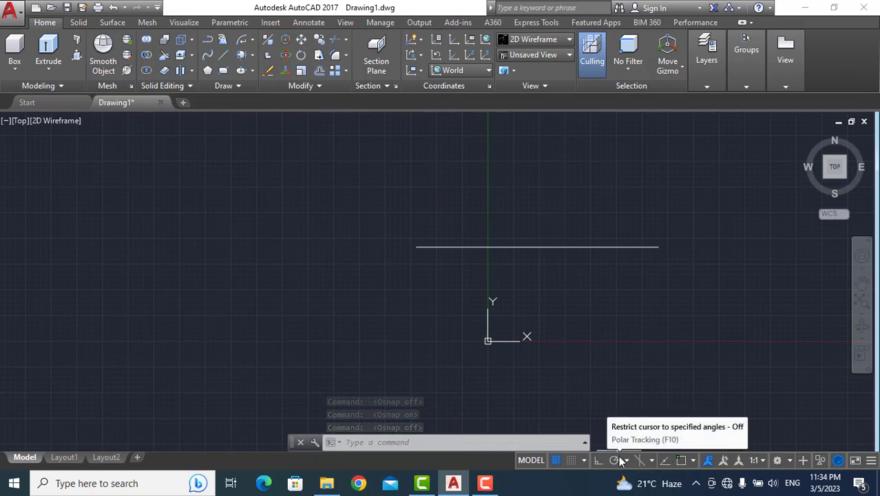
pyautogui.moveTo(624, 483)
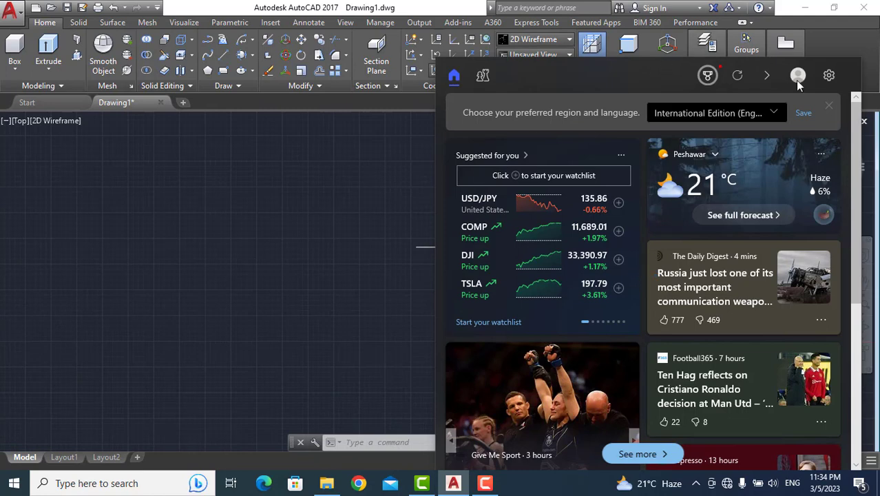
pyautogui.scroll(-1, 804, 151)
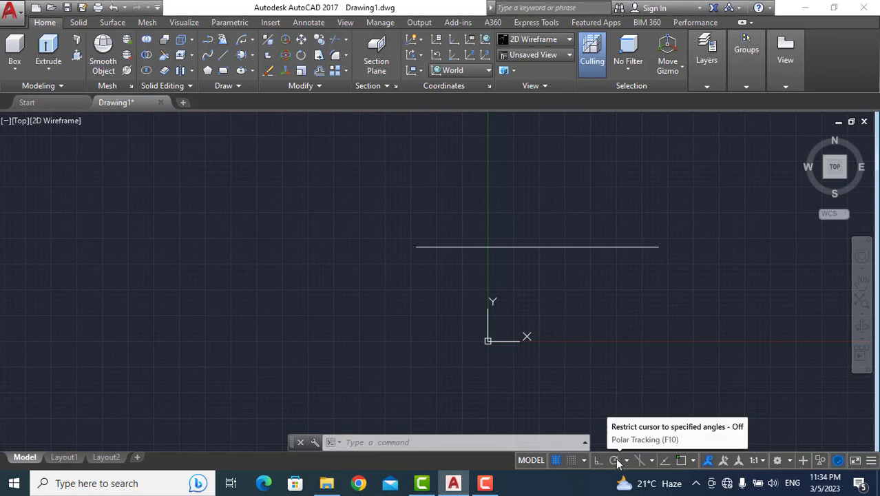
# Turn on polar tracking and review its available increment angles, keeping the 90° setting.
pyautogui.click(616, 460)
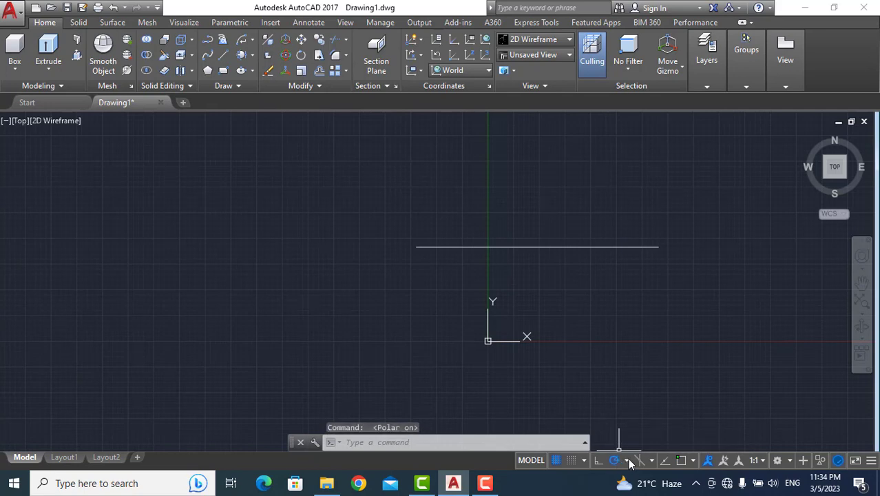
pyautogui.click(626, 461)
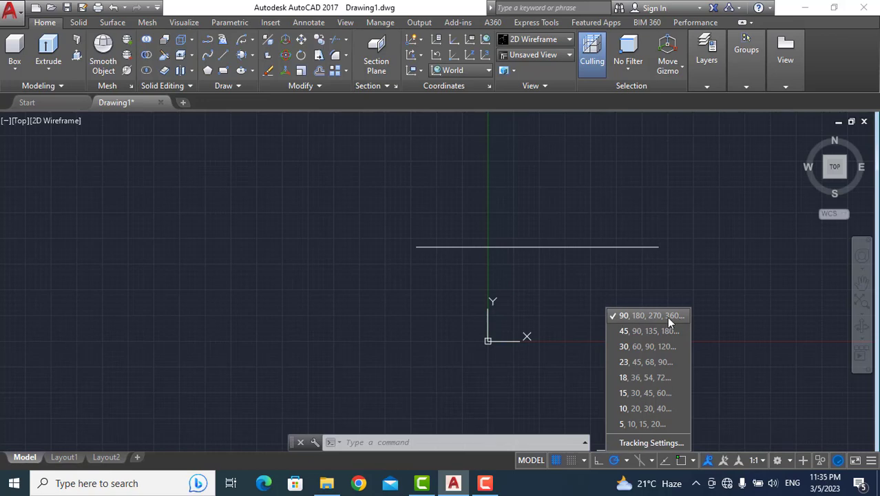
pyautogui.click(578, 315)
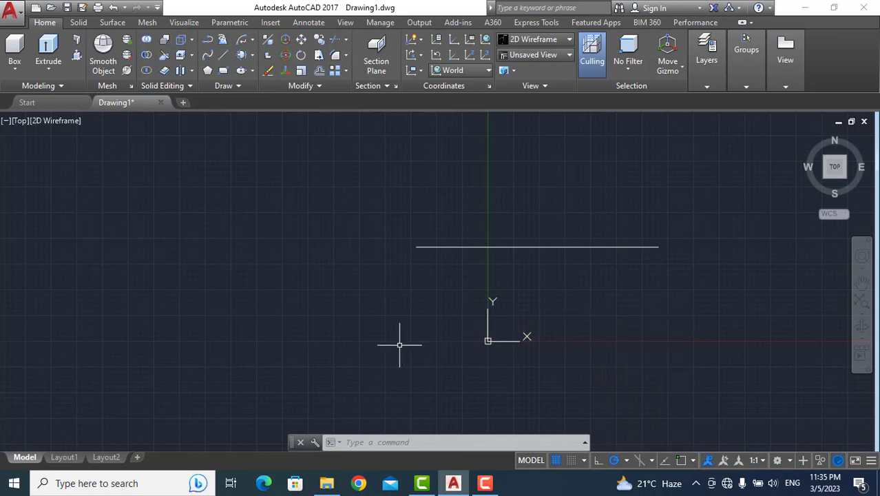
# Erase the long horizontal line above the origin.
pyautogui.click(497, 246)
pyautogui.press('Delete')
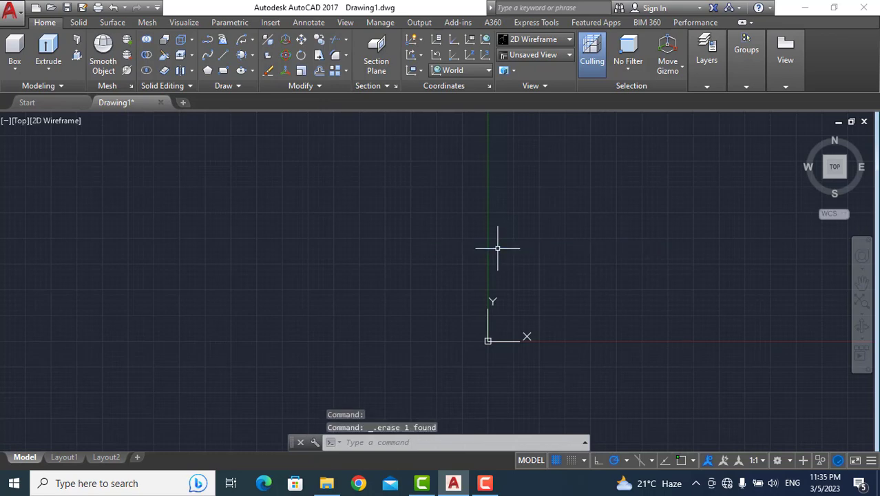
# Start a trial line left of the Y axis, set the polar tracking increment to 45°, 30° and finally 5°, and cancel the line.
pyautogui.write('l')
pyautogui.press('Return')
pyautogui.click(196, 295)
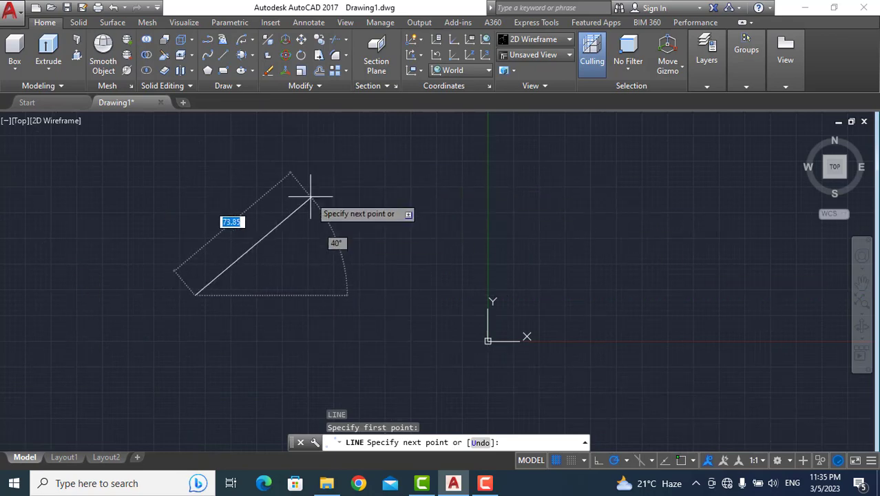
pyautogui.click(626, 460)
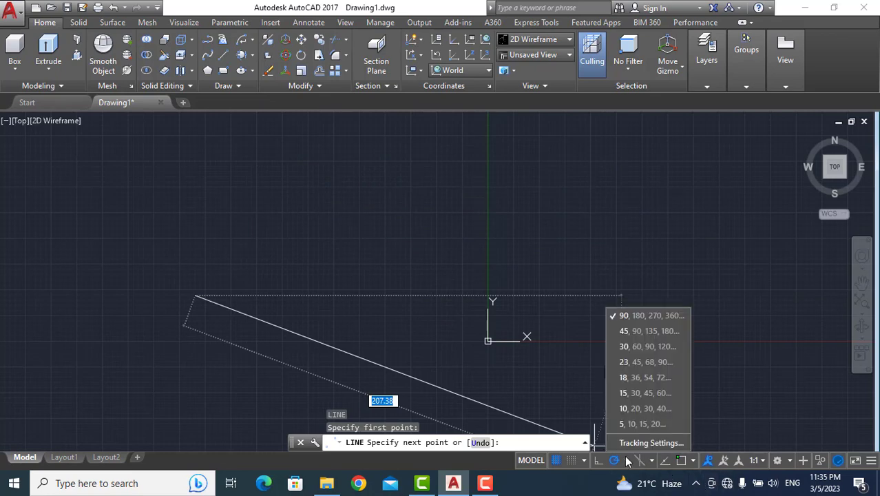
pyautogui.click(655, 331)
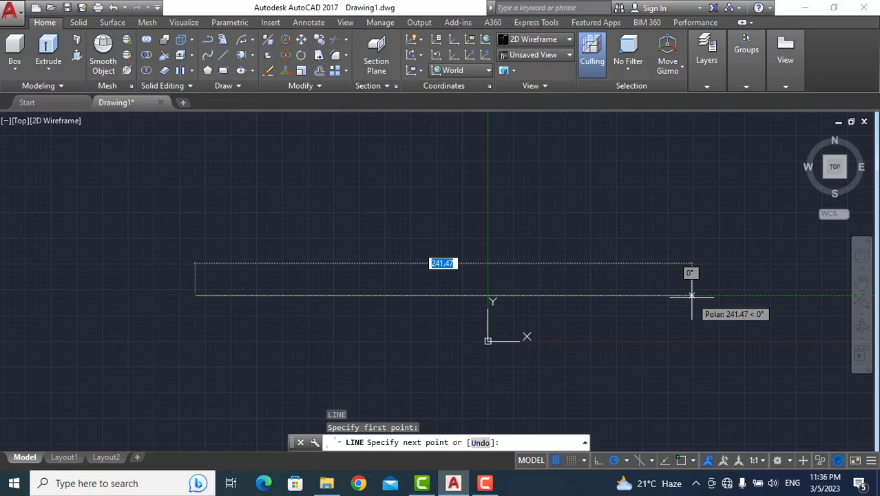
pyautogui.click(626, 461)
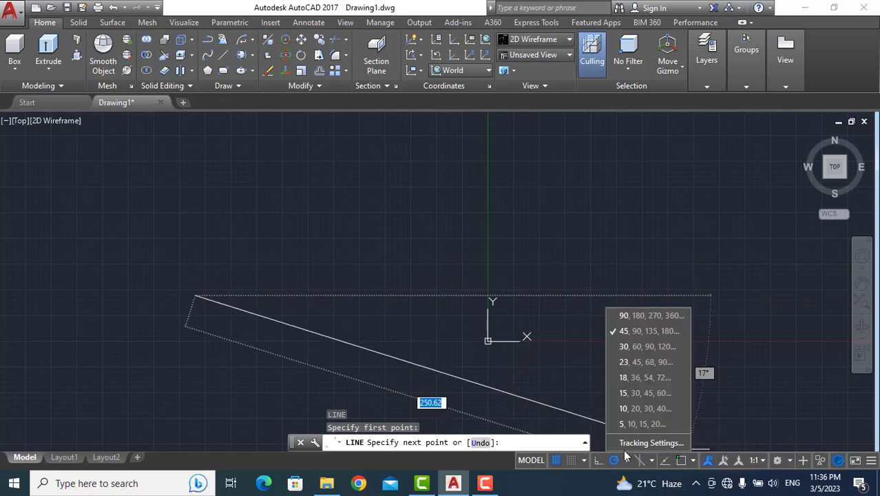
pyautogui.click(629, 347)
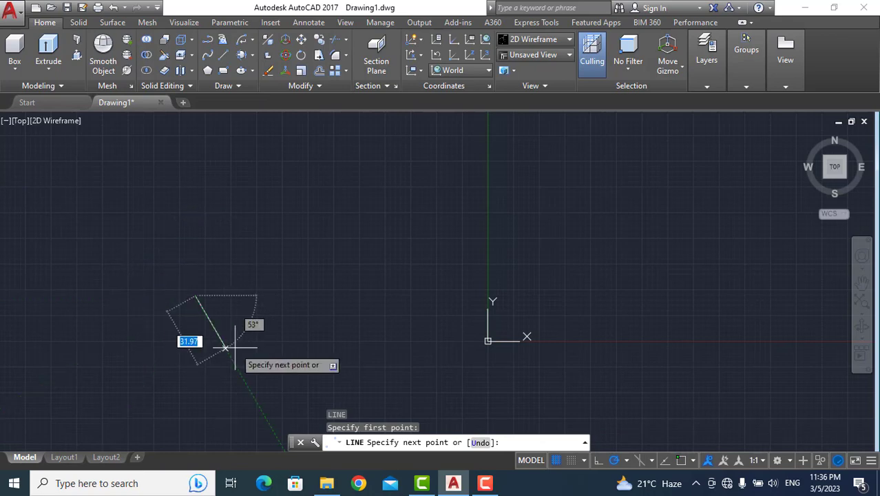
pyautogui.click(627, 461)
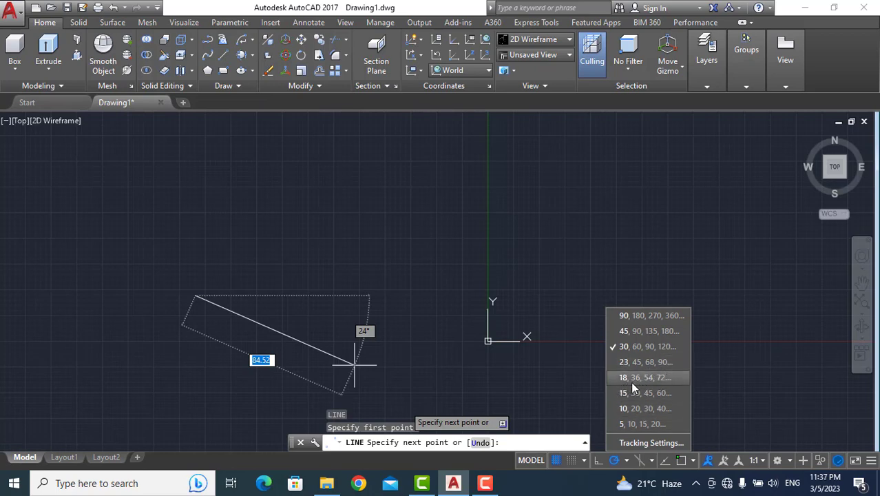
pyautogui.click(645, 424)
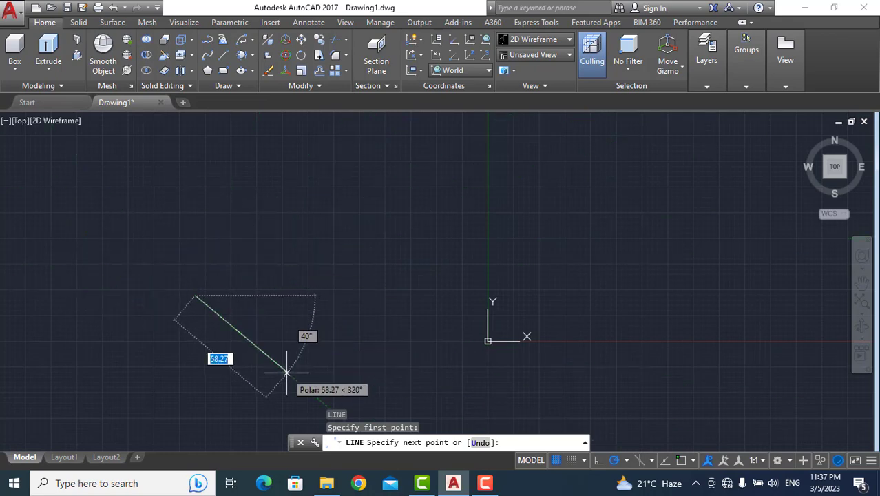
pyautogui.press('Escape')
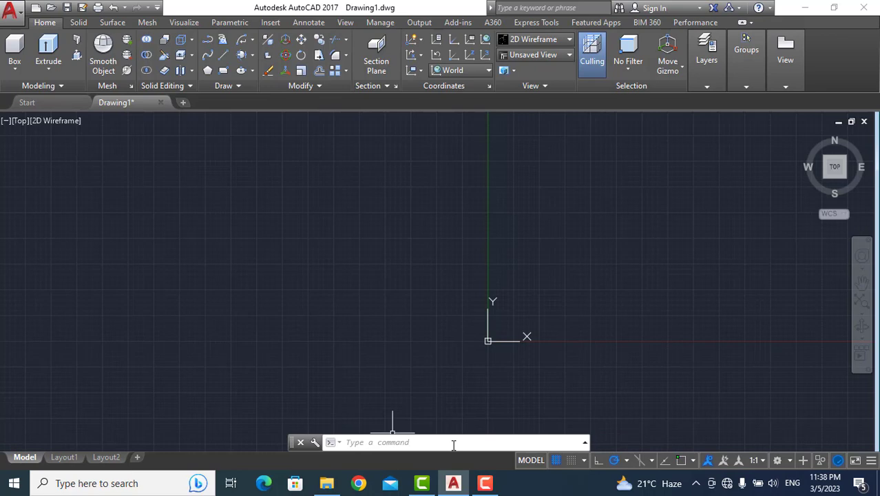
# Hide and restore the command line twice.
pyautogui.hotkey('ctrl', '9')
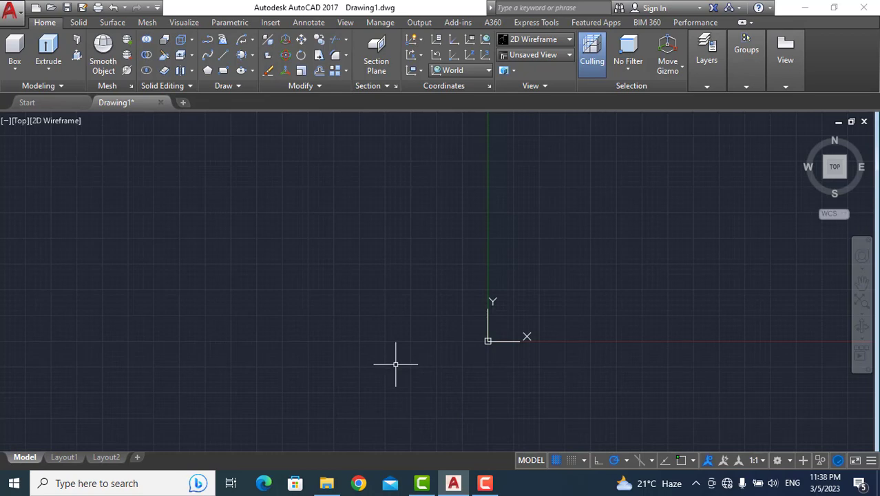
pyautogui.hotkey('ctrl', '9')
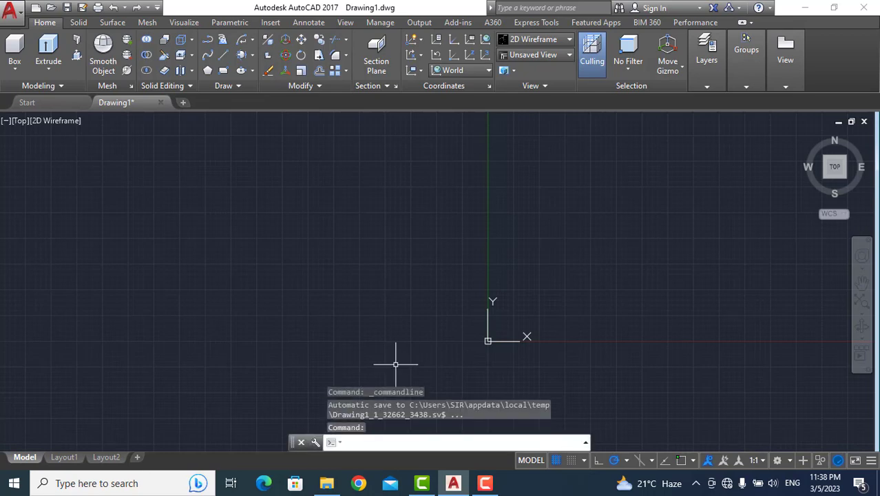
pyautogui.hotkey('ctrl', '9')
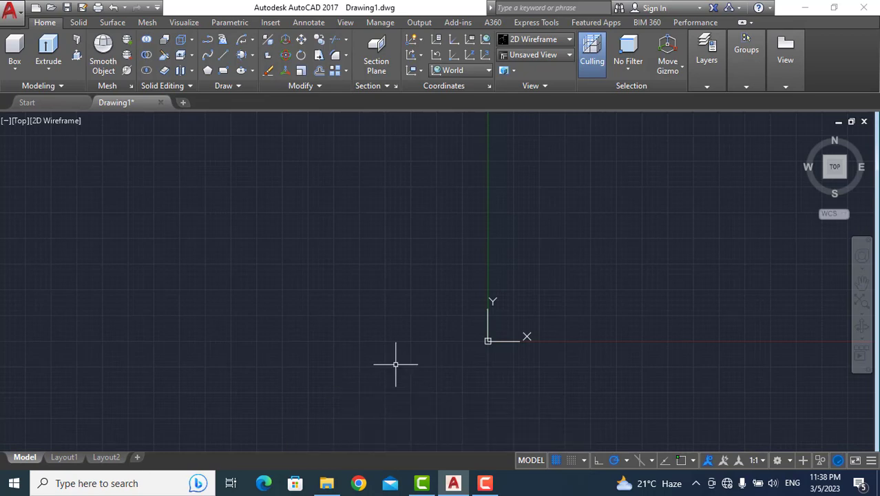
pyautogui.hotkey('ctrl', '9')
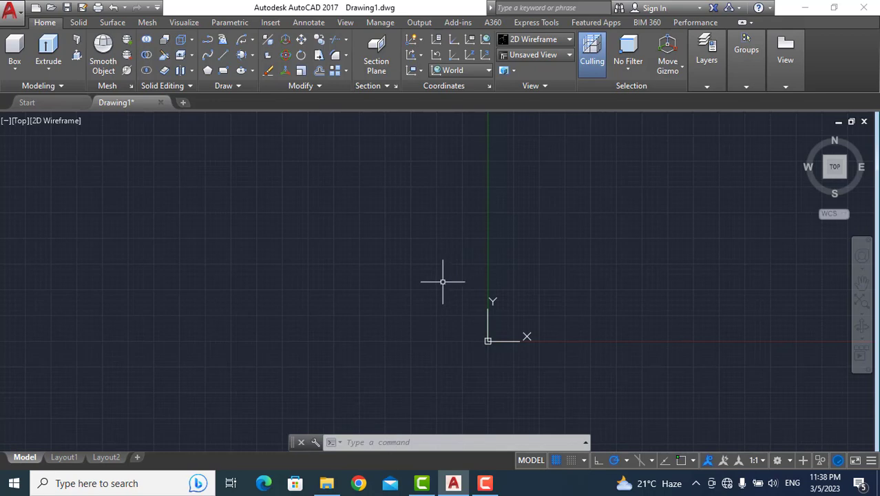
# Draw a circle by center and radius to the left of the Y axis, above the X axis.
pyautogui.write('c')
pyautogui.press('Return')
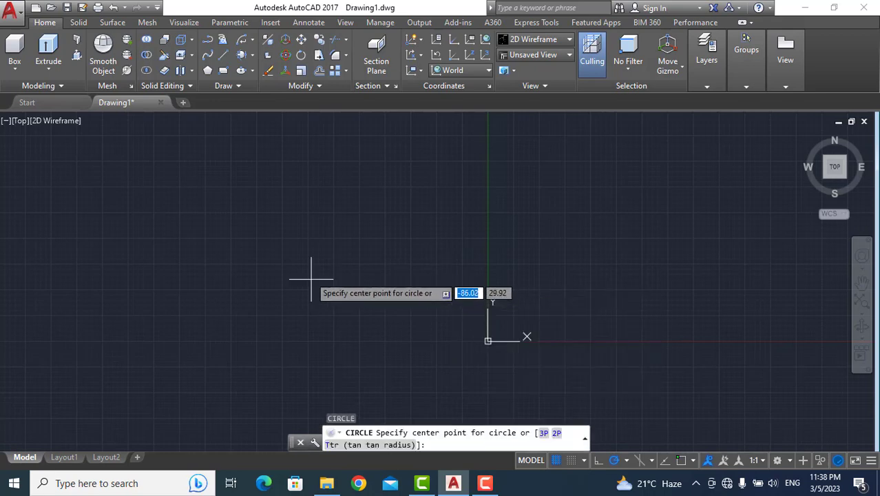
pyautogui.click(298, 257)
pyautogui.click(351, 300)
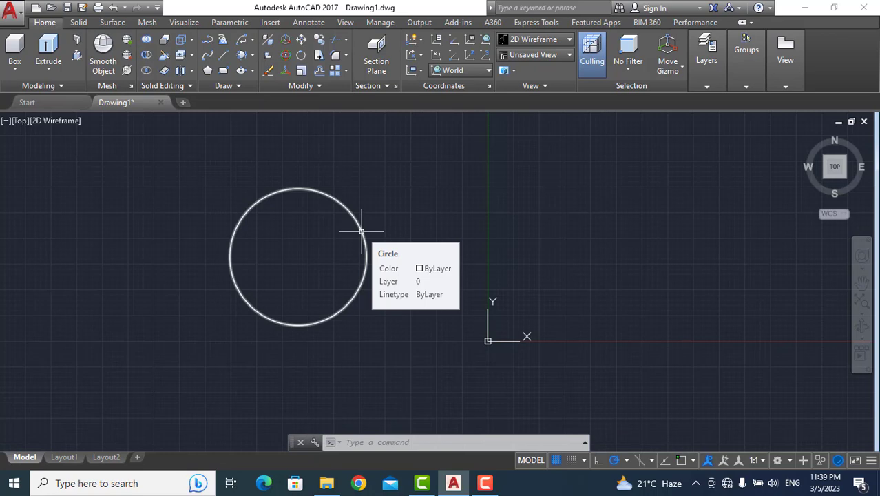
pyautogui.moveTo(362, 230)
pyautogui.mouseDown(button='middle')
pyautogui.moveTo(662, 246)
pyautogui.moveTo(285, 242)
pyautogui.moveTo(608, 246)
pyautogui.moveTo(482, 257)
pyautogui.moveTo(232, 241)
pyautogui.moveTo(435, 248)
pyautogui.moveTo(186, 255)
pyautogui.moveTo(628, 263)
pyautogui.moveTo(342, 254)
pyautogui.moveTo(540, 259)
pyautogui.moveTo(487, 256)
pyautogui.mouseUp(button='middle')
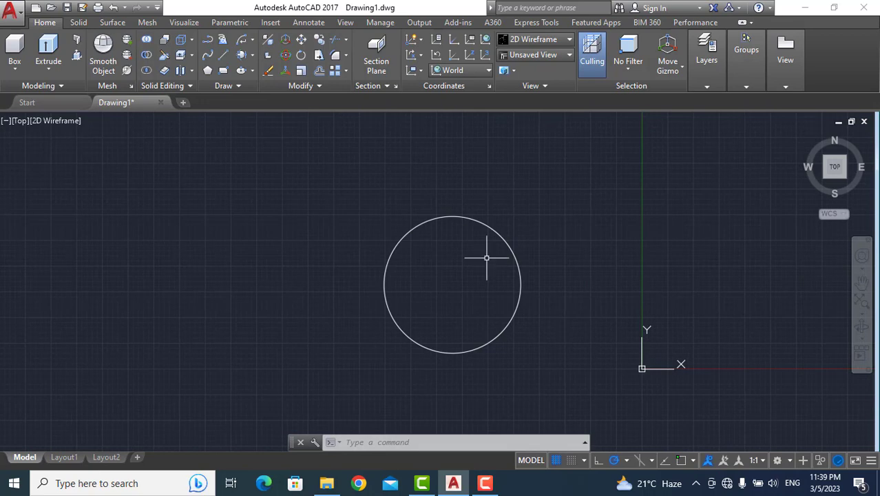
pyautogui.scroll(4, 465, 266)
pyautogui.scroll(1, 455, 273)
pyautogui.scroll(-6, 456, 274)
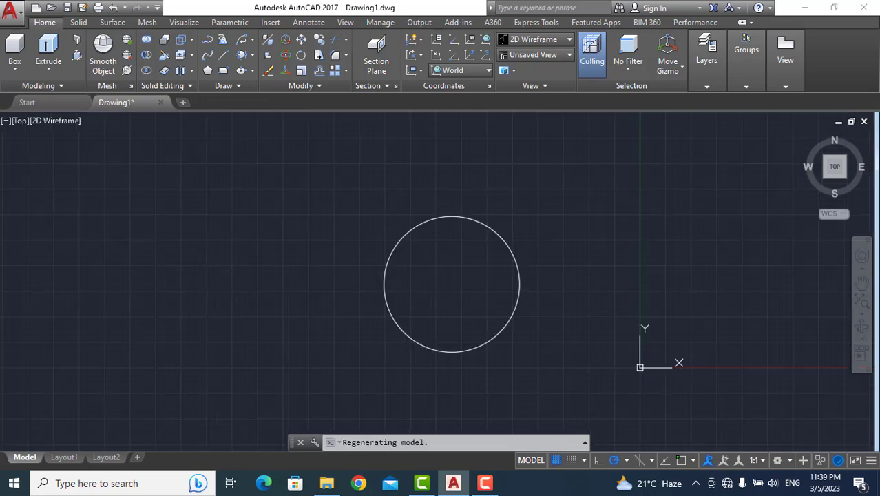
# Examine the circle to the left of the Y axis close up and from farther out, including its position relative to the origin.
pyautogui.scroll(1, 456, 274)
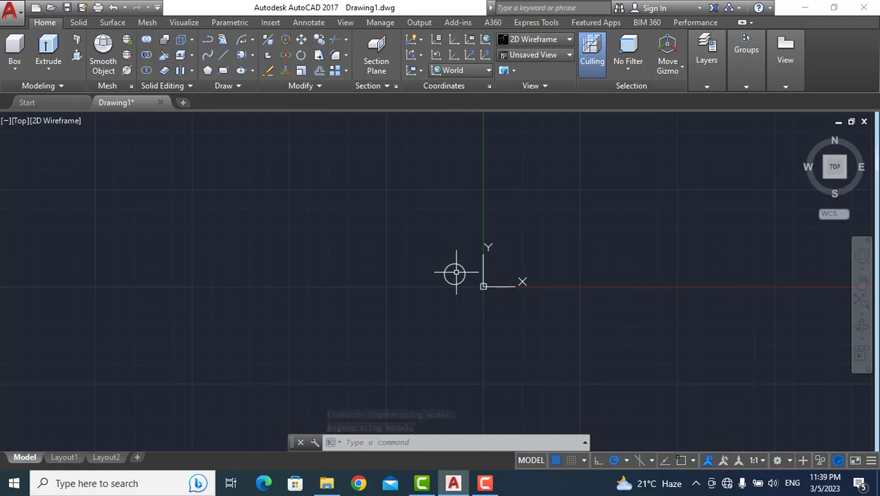
pyautogui.scroll(1, 455, 273)
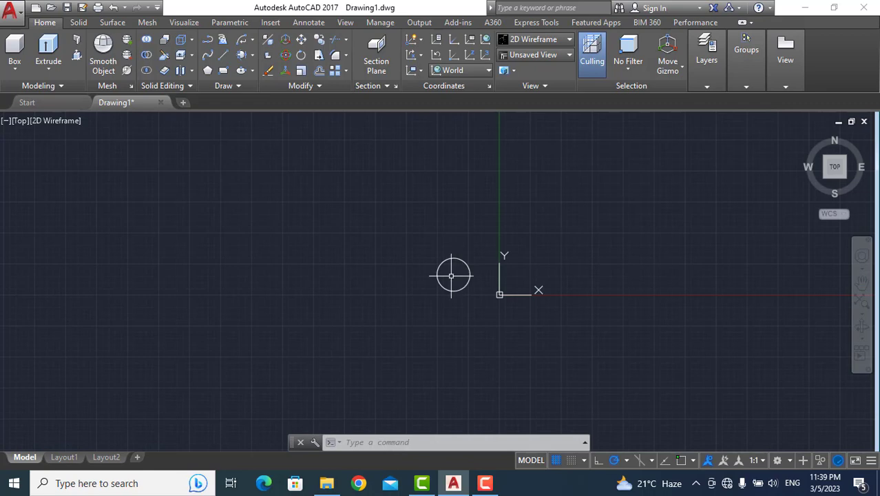
pyautogui.scroll(10, 451, 276)
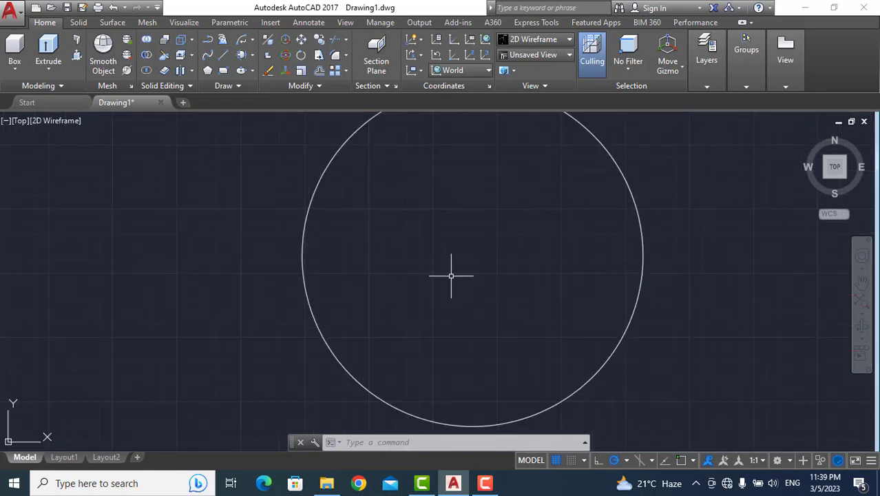
pyautogui.scroll(4, 451, 275)
pyautogui.scroll(-4, 451, 276)
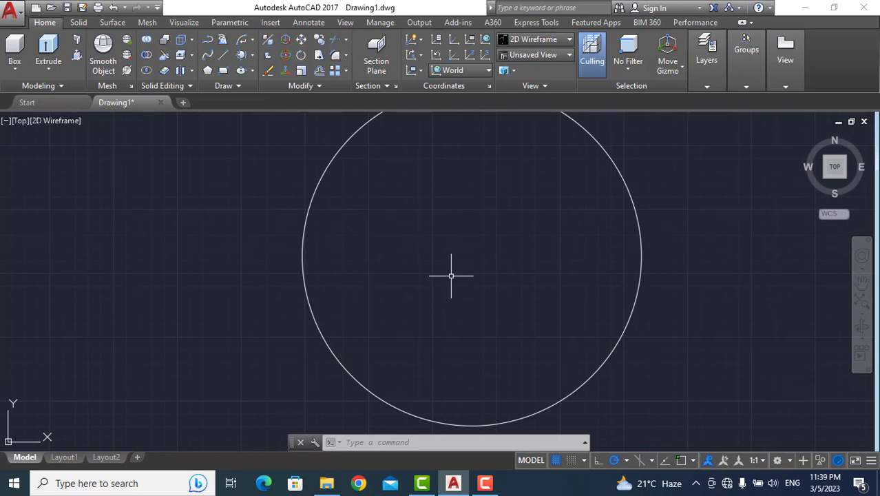
pyautogui.scroll(-6, 451, 275)
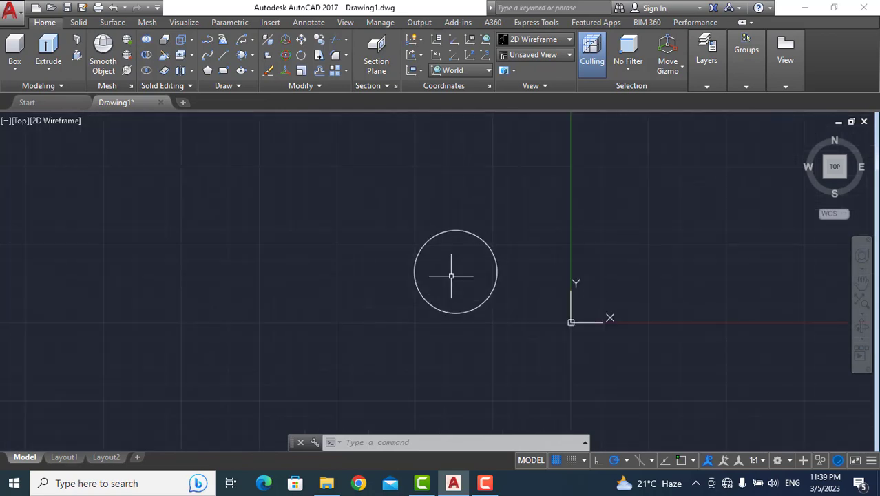
pyautogui.scroll(-3, 451, 275)
pyautogui.scroll(-2, 452, 275)
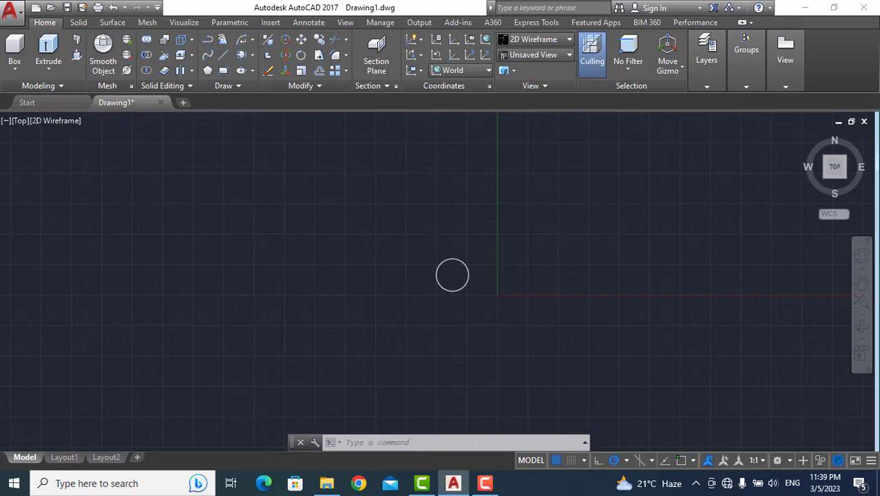
pyautogui.scroll(8, 451, 276)
pyautogui.scroll(2, 451, 275)
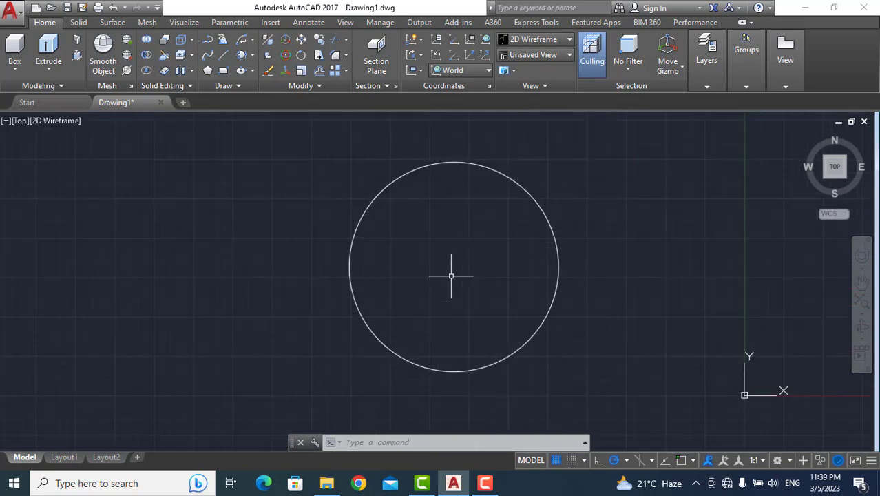
pyautogui.scroll(-4, 451, 275)
pyautogui.moveTo(452, 277)
pyautogui.mouseDown(button='middle')
pyautogui.moveTo(678, 274)
pyautogui.moveTo(419, 274)
pyautogui.moveTo(216, 255)
pyautogui.moveTo(534, 284)
pyautogui.moveTo(472, 271)
pyautogui.mouseUp(button='middle')
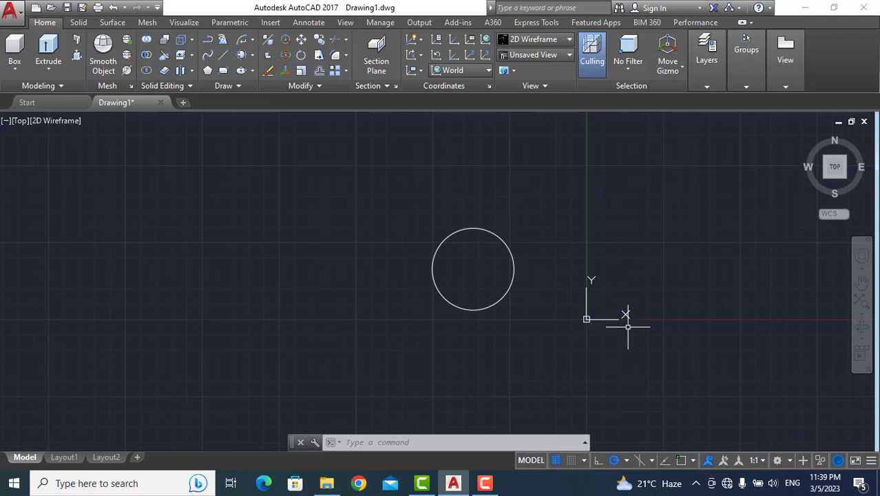
pyautogui.click(486, 485)
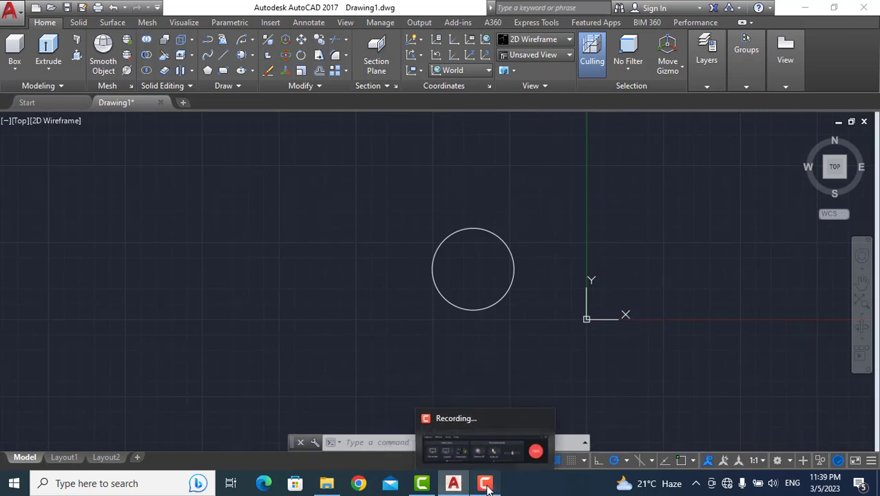